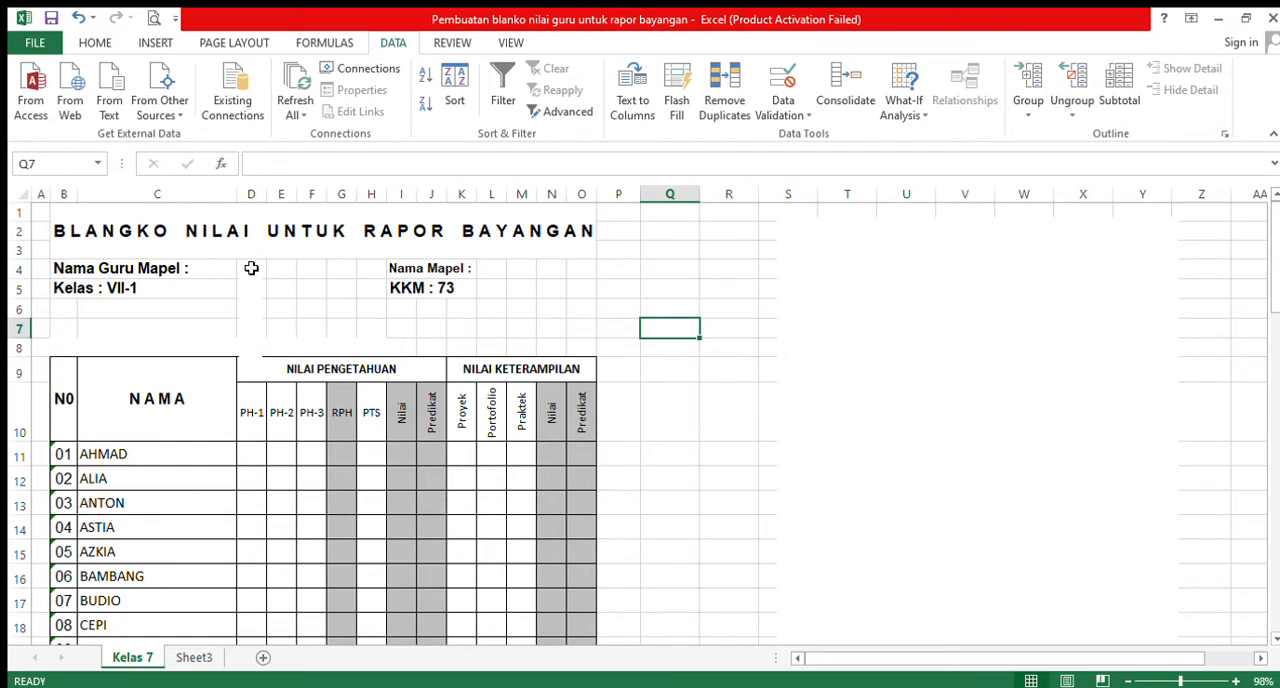
pyautogui.click(251, 268)
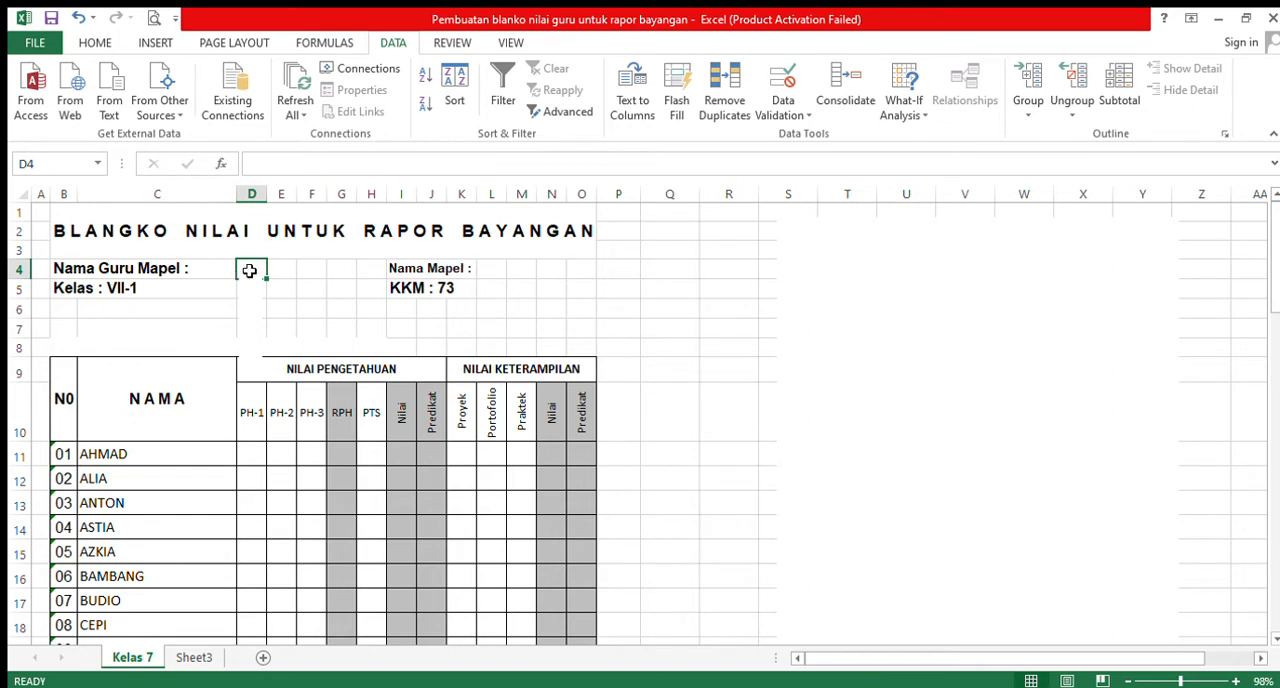
pyautogui.click(495, 274)
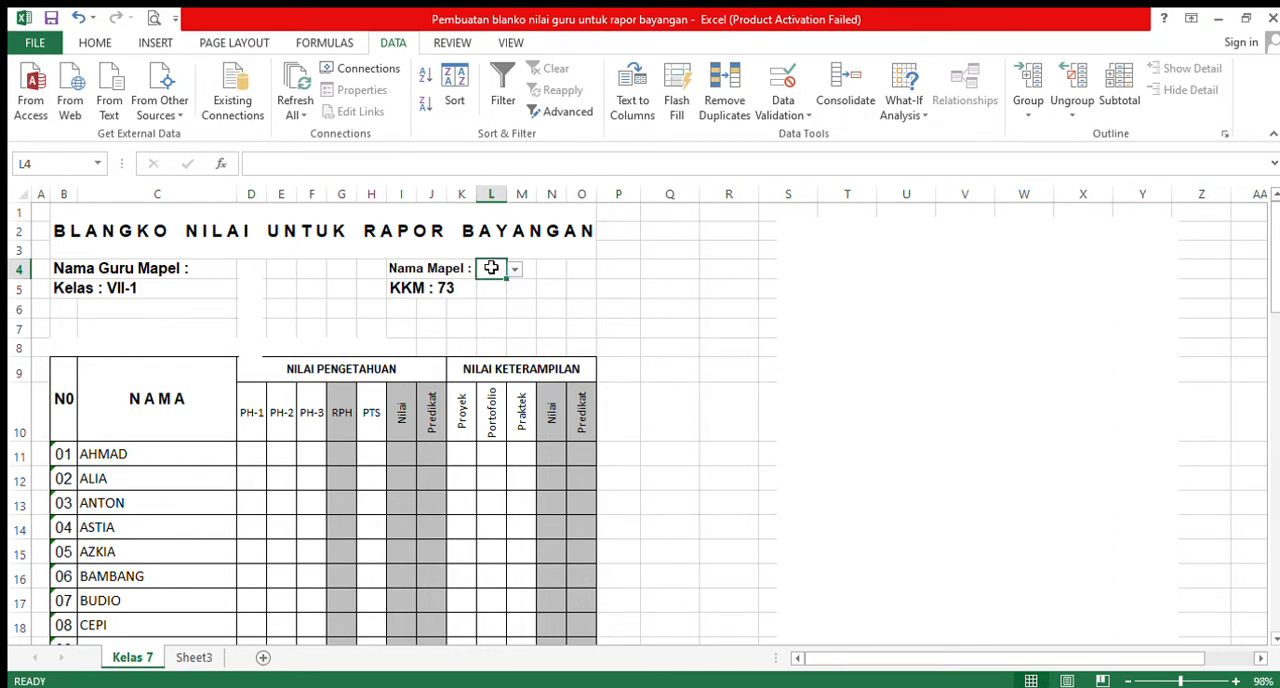
pyautogui.click(255, 271)
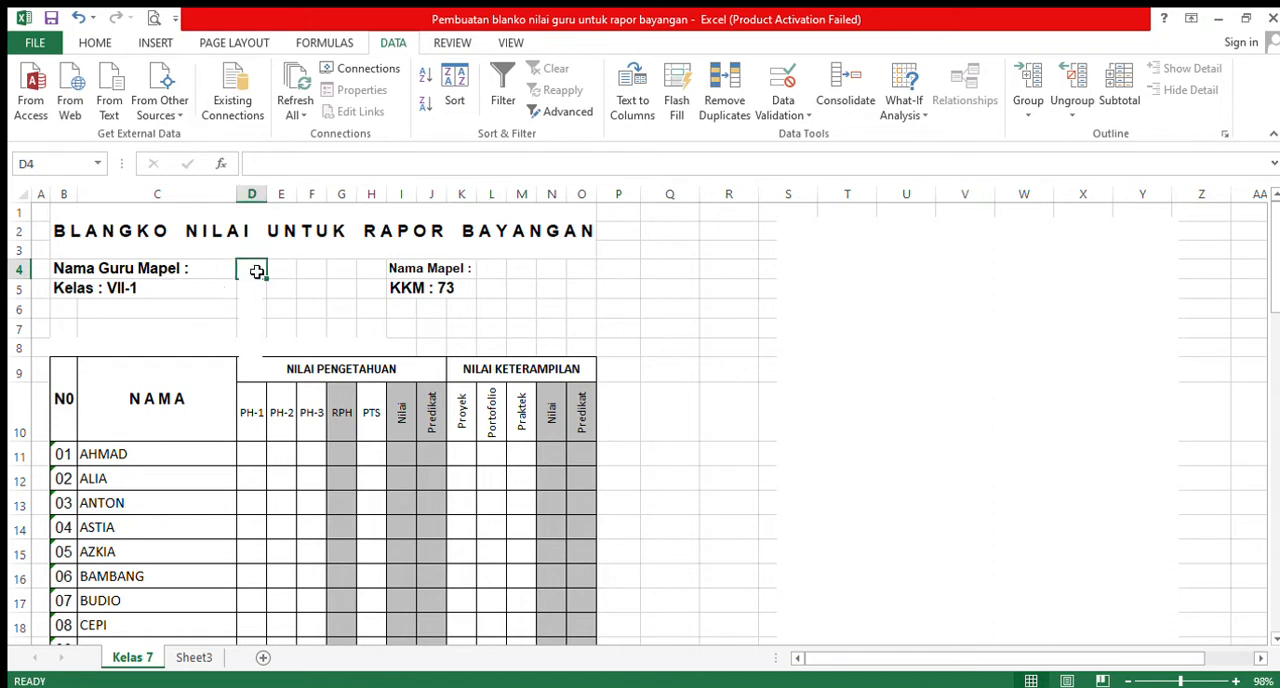
# - Reveal the drop-list instructions and the Data Validation example picture beside the grade table
pyautogui.click(1160, 271)
pyautogui.click(1160, 271)
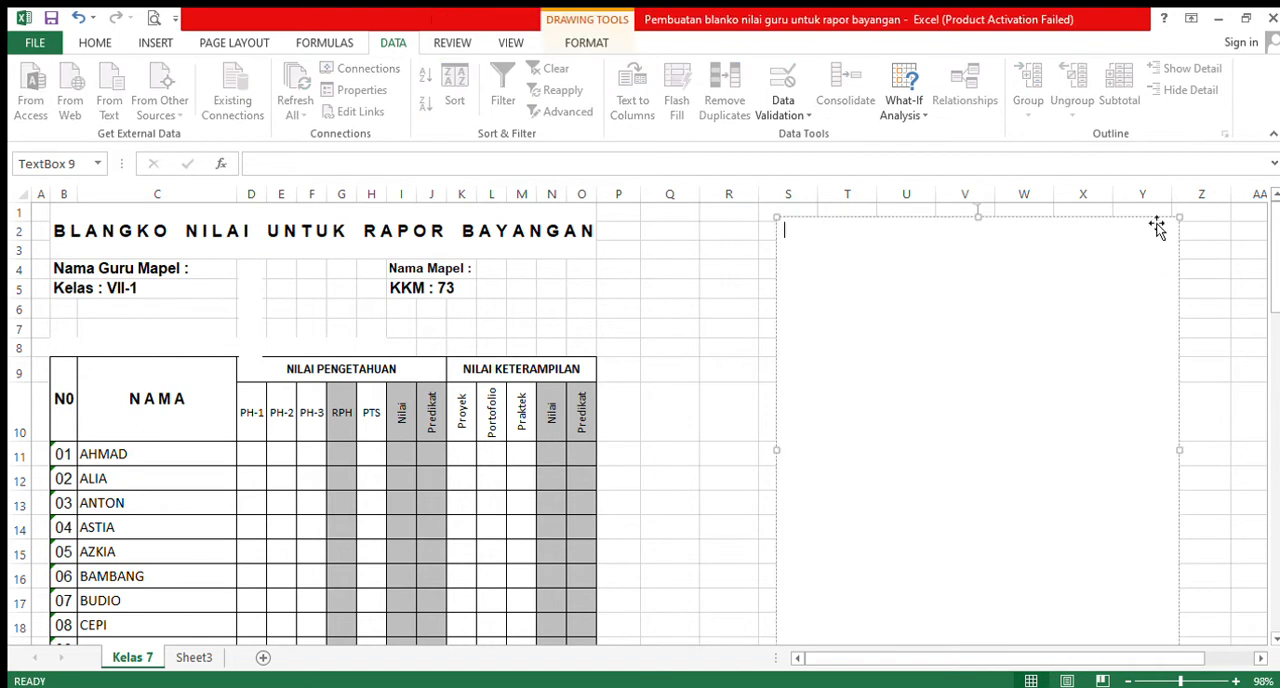
pyautogui.click(1156, 222)
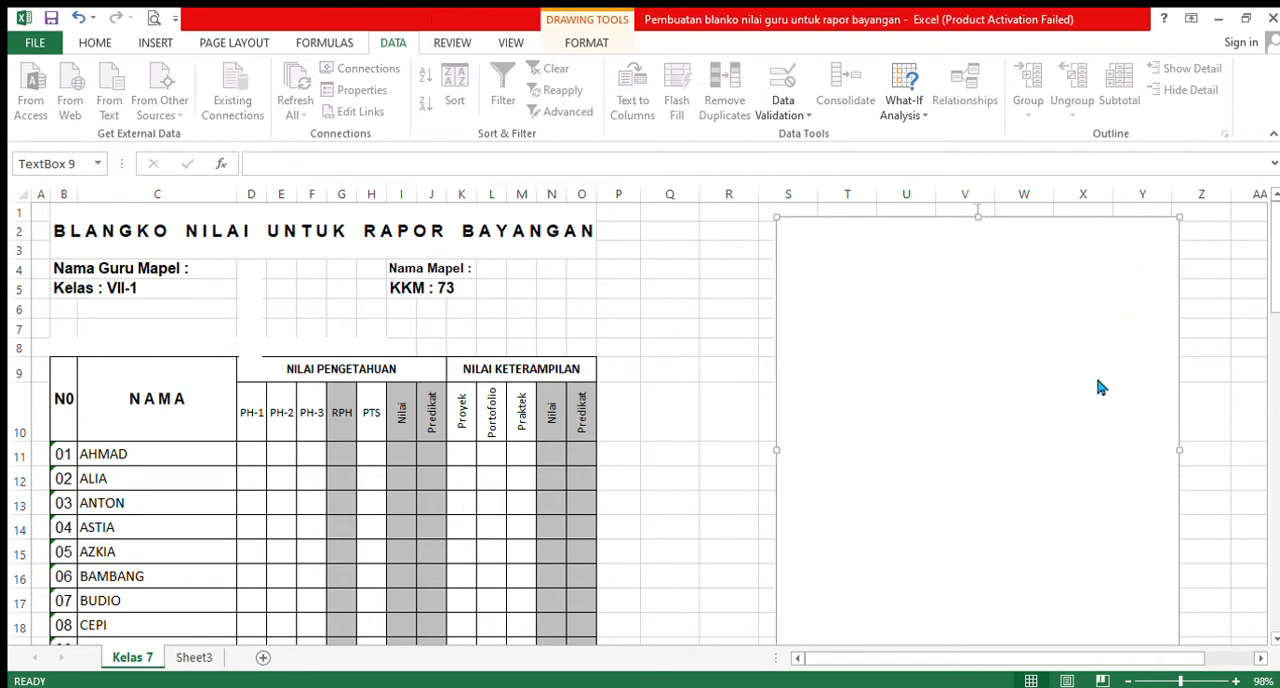
pyautogui.click(1087, 420)
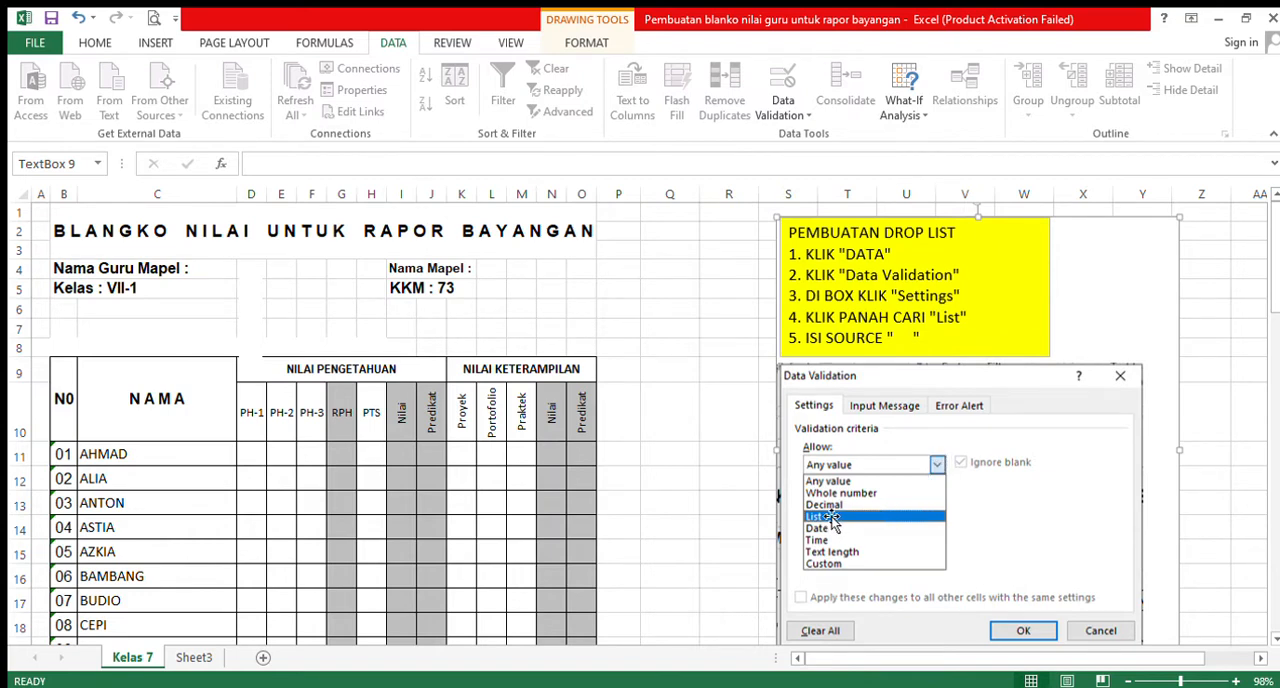
pyautogui.click(1077, 509)
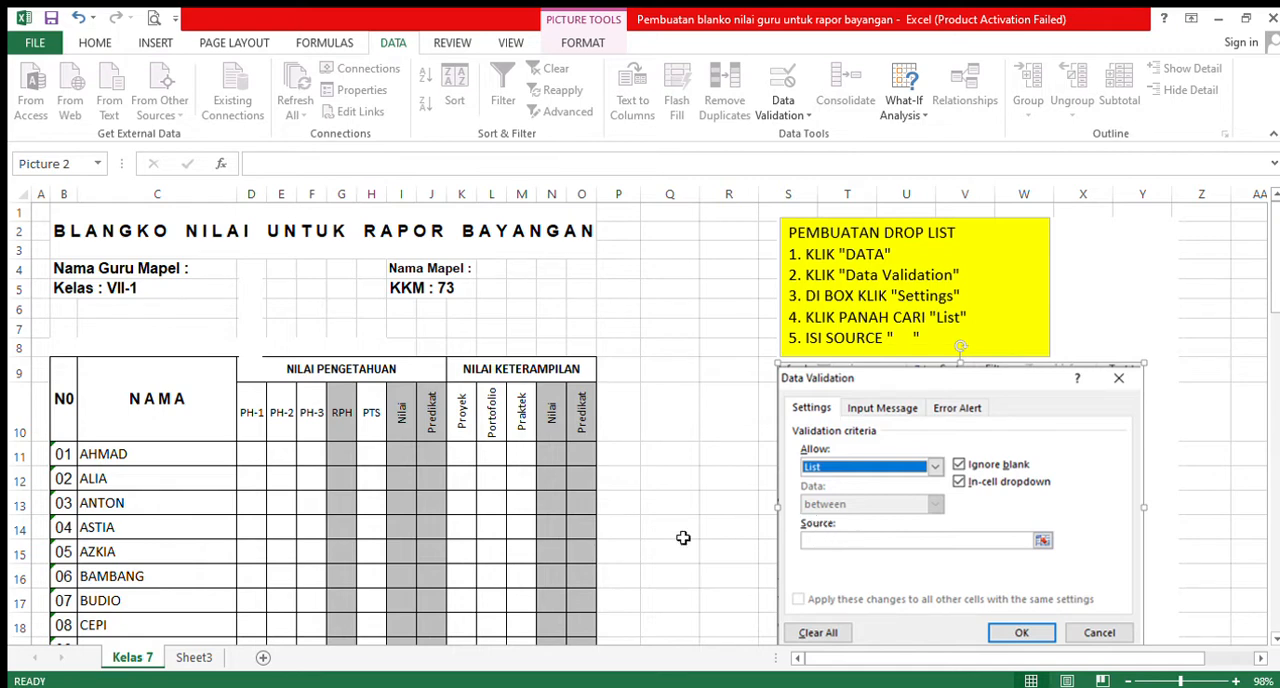
# - Examine the Nama Guru and Nama Mapel lists on Sheet3, and return to the Kelas 7 sheet
pyautogui.click(193, 659)
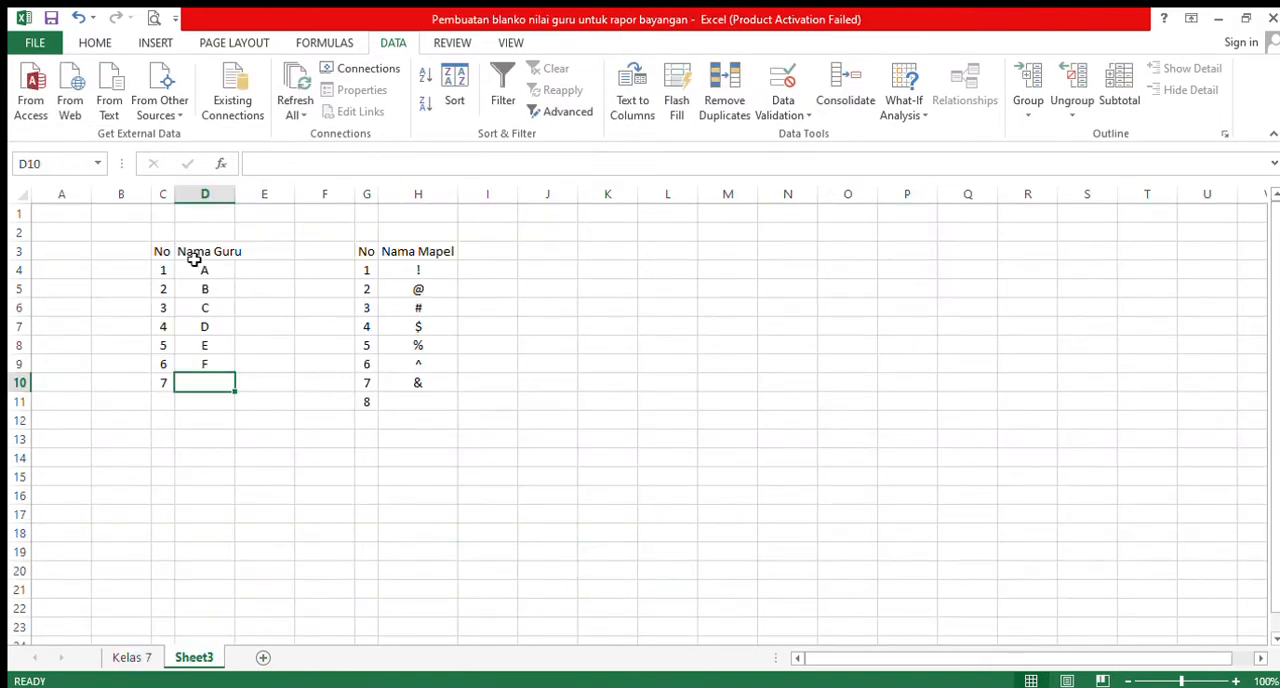
pyautogui.click(131, 657)
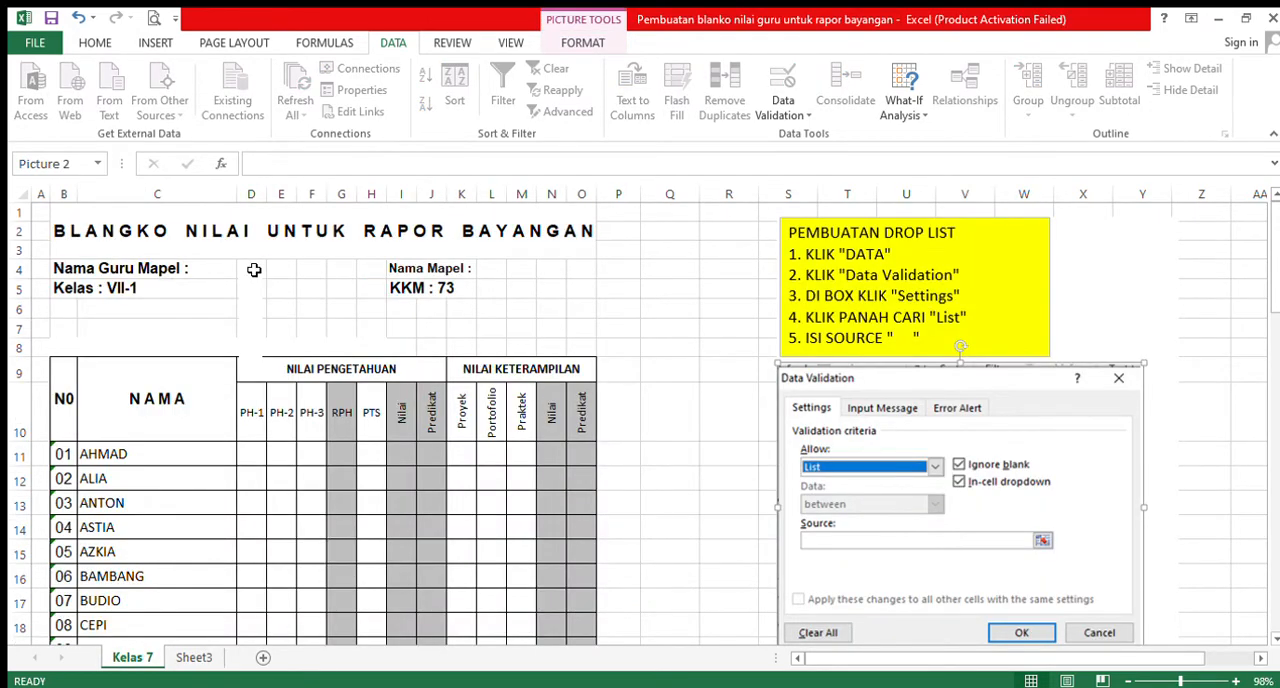
pyautogui.click(194, 657)
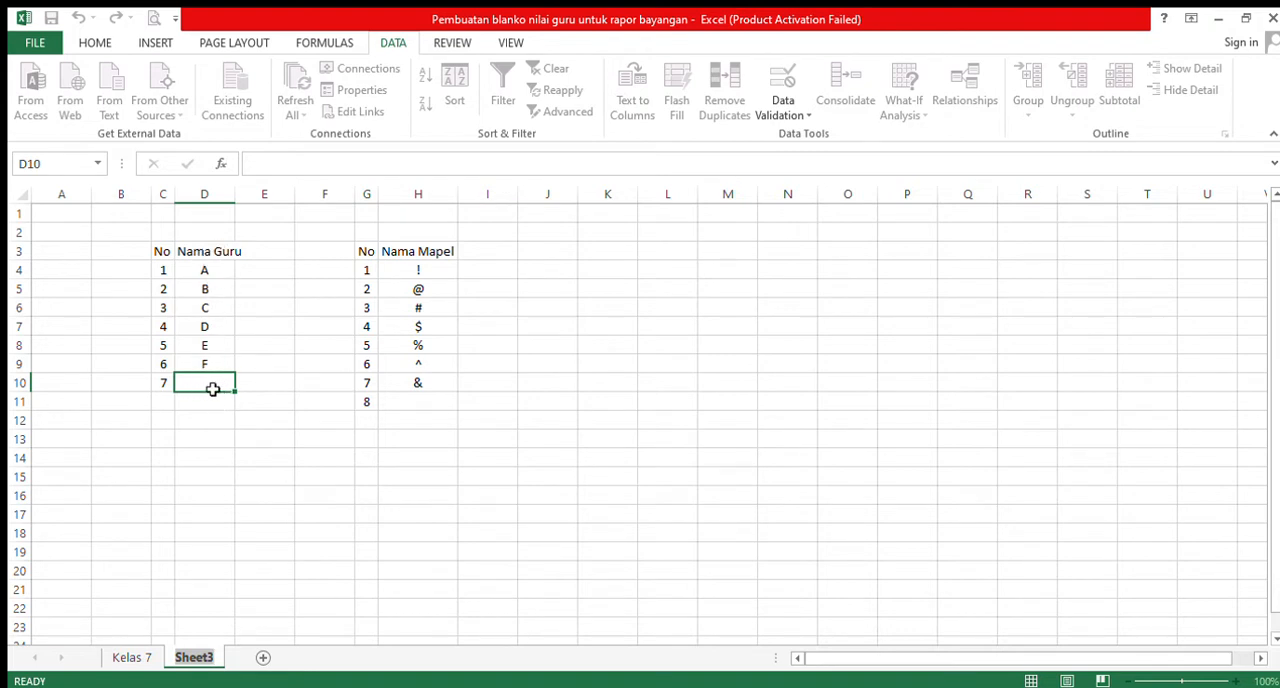
pyautogui.click(130, 657)
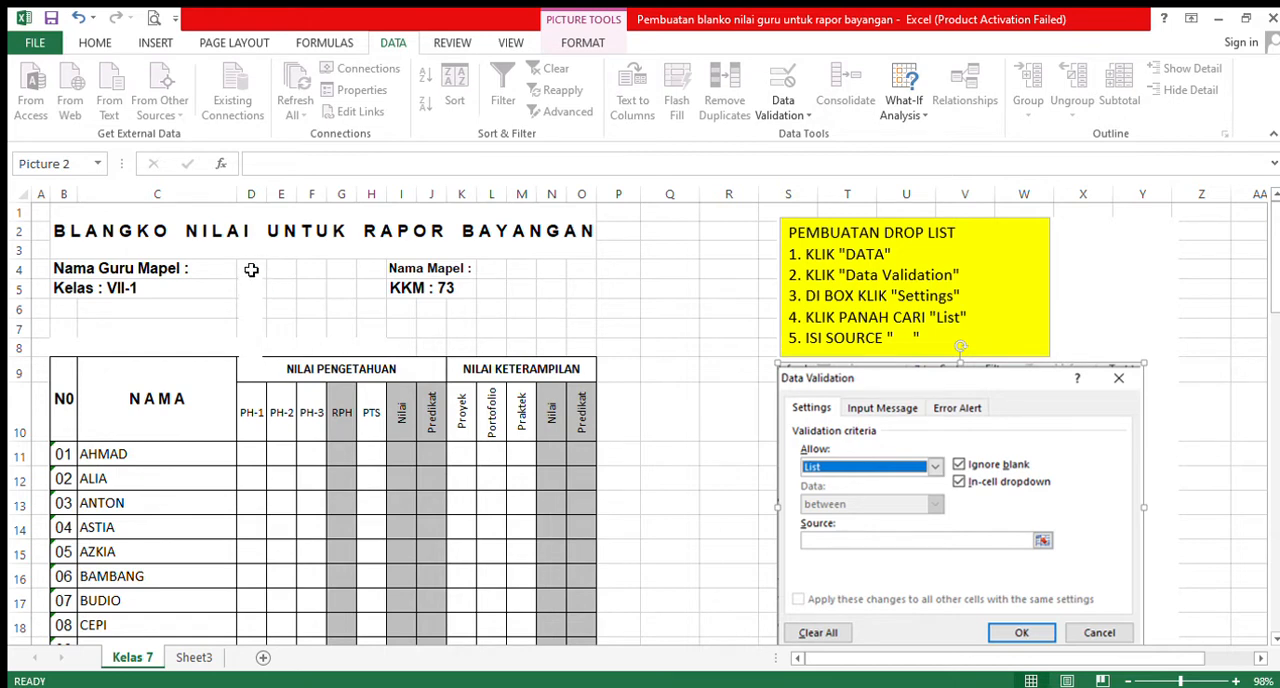
pyautogui.click(190, 660)
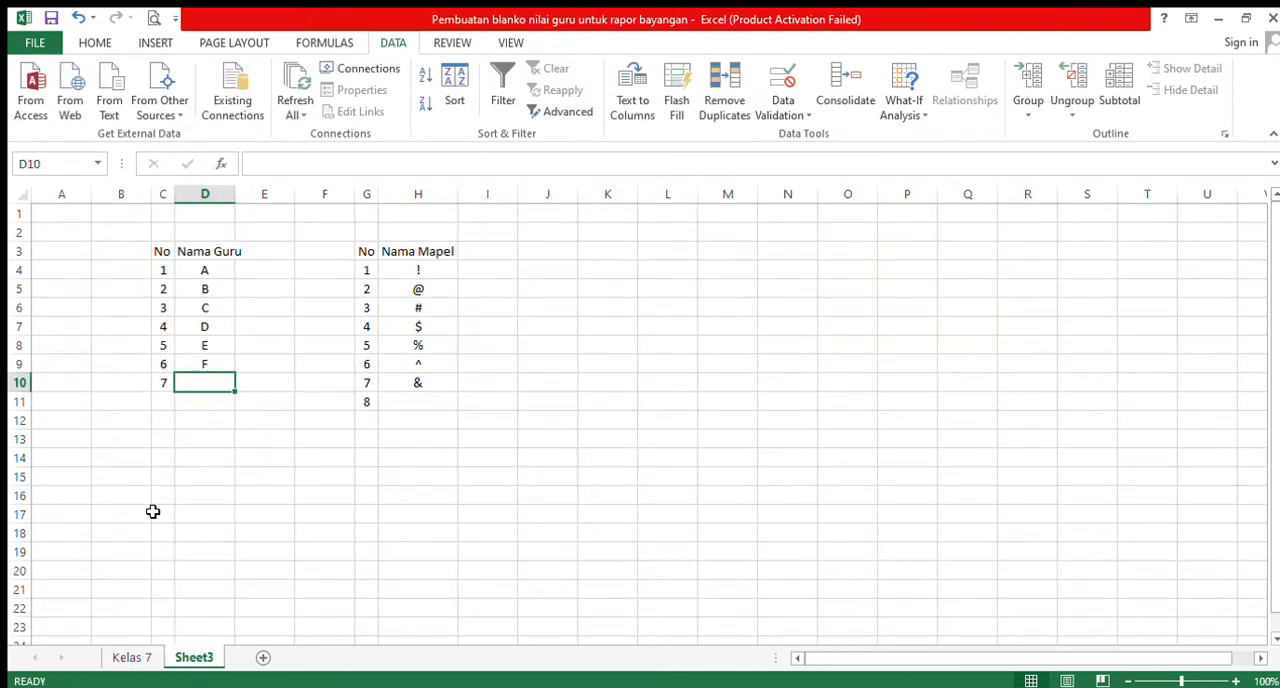
pyautogui.click(131, 657)
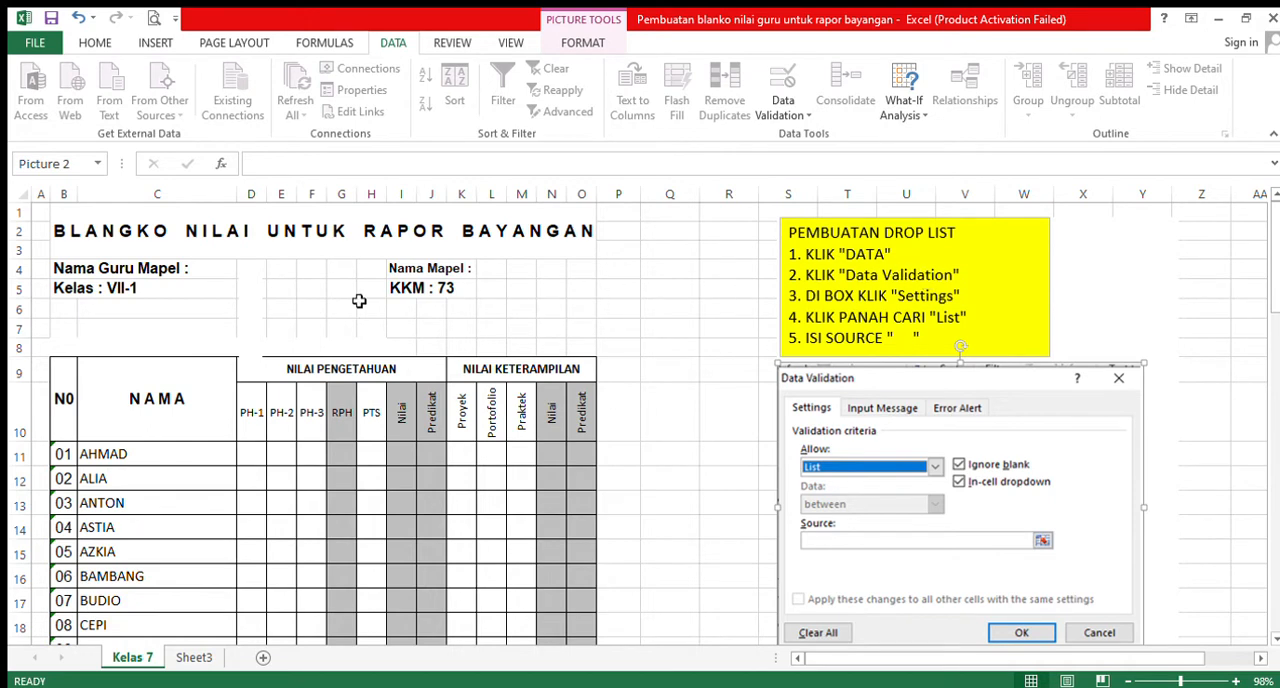
# - Give the Nama Guru Mapel cell D4 a List data validation with the source =Sheet3!$D$4:$D$10
pyautogui.click(251, 271)
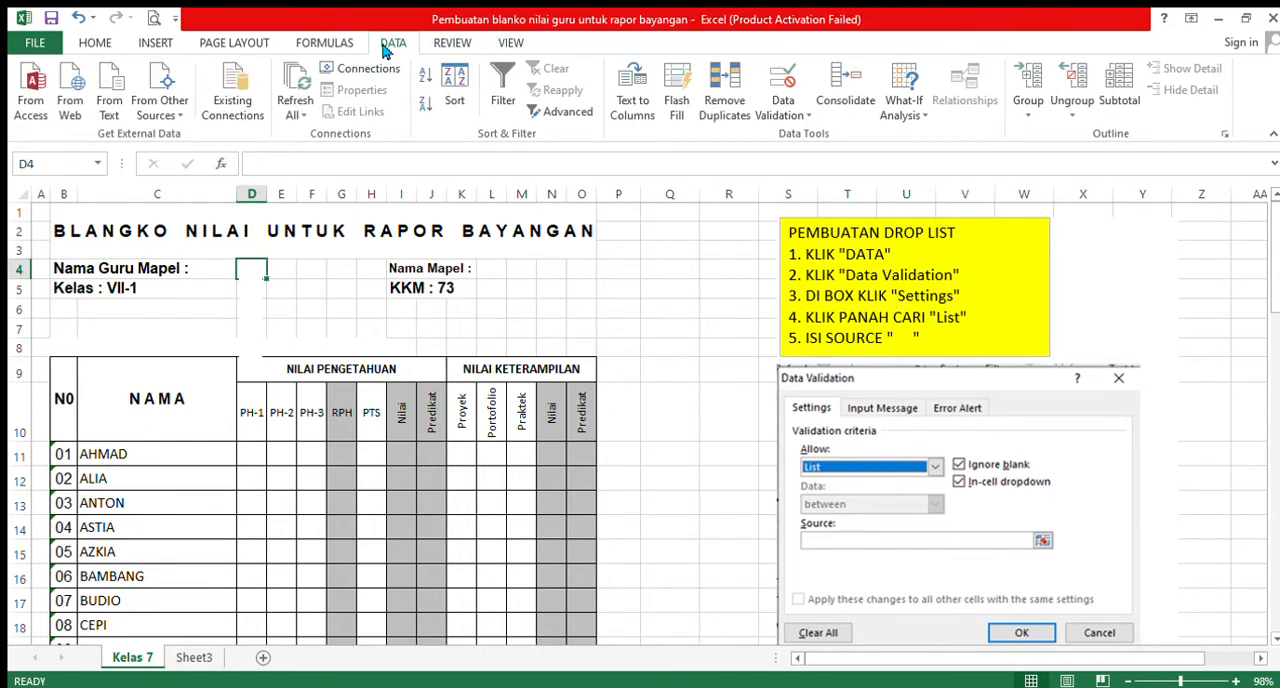
pyautogui.click(785, 86)
pyautogui.click(358, 380)
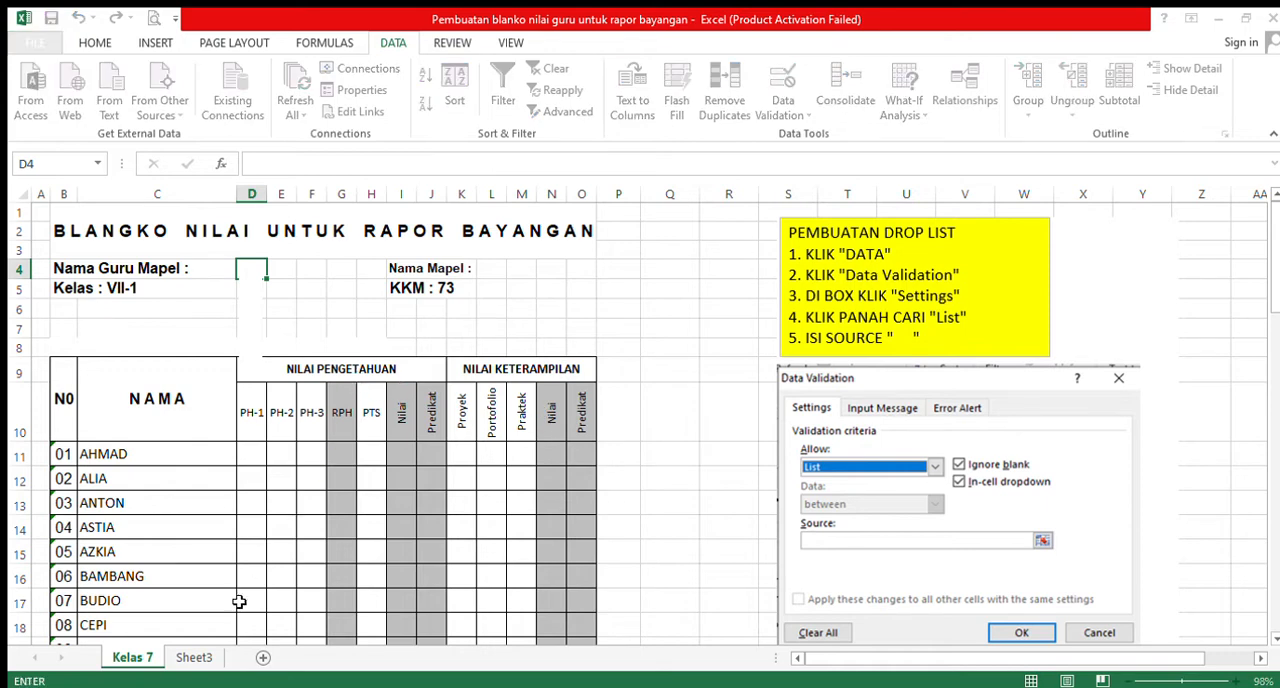
pyautogui.click(195, 658)
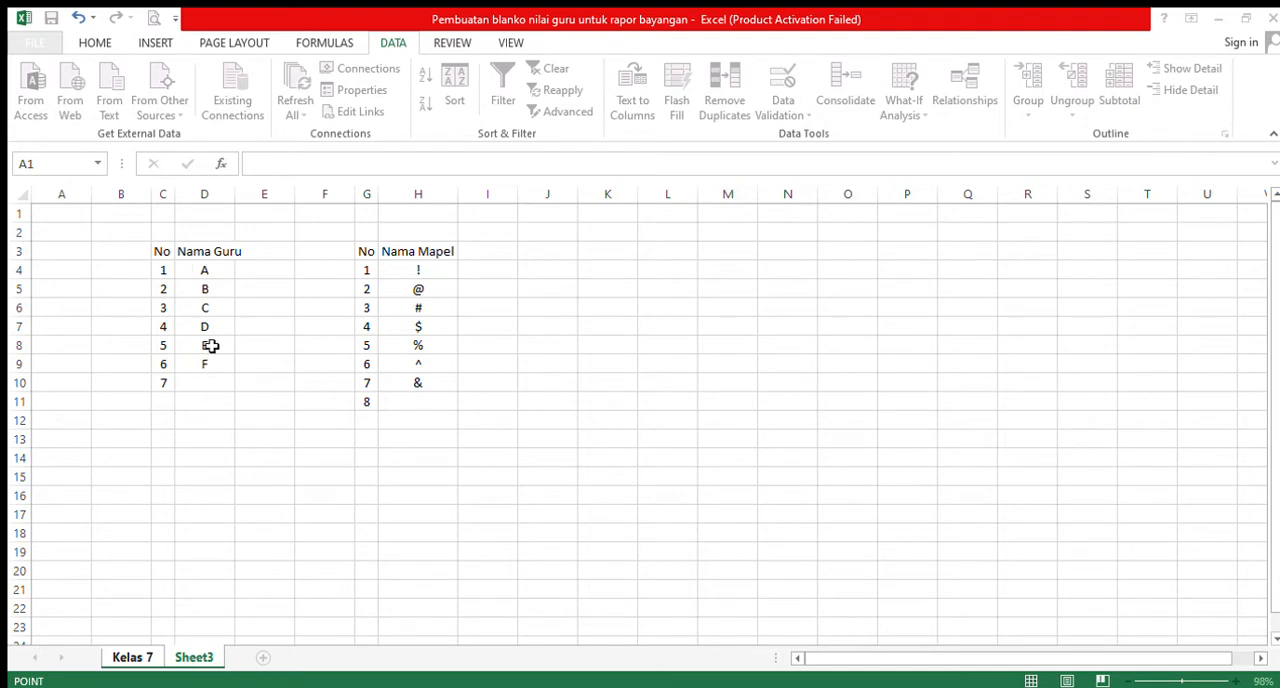
pyautogui.moveTo(202, 273); pyautogui.dragTo(196, 386)
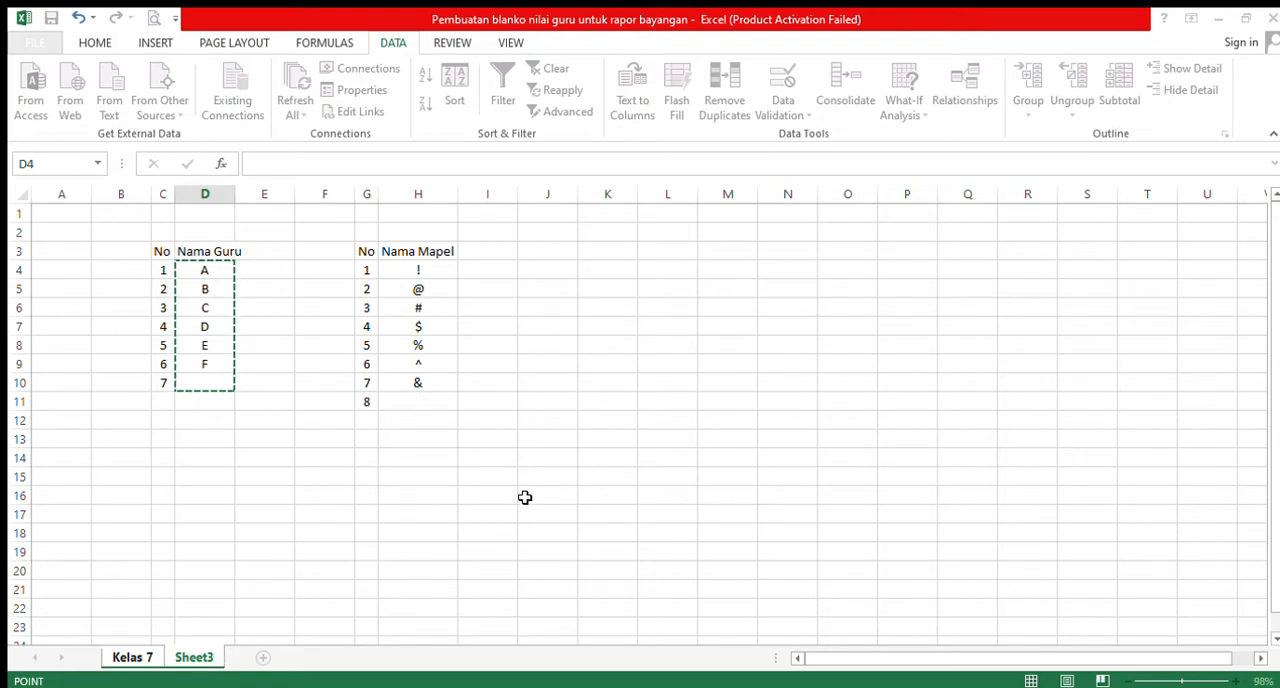
pyautogui.click(555, 470)
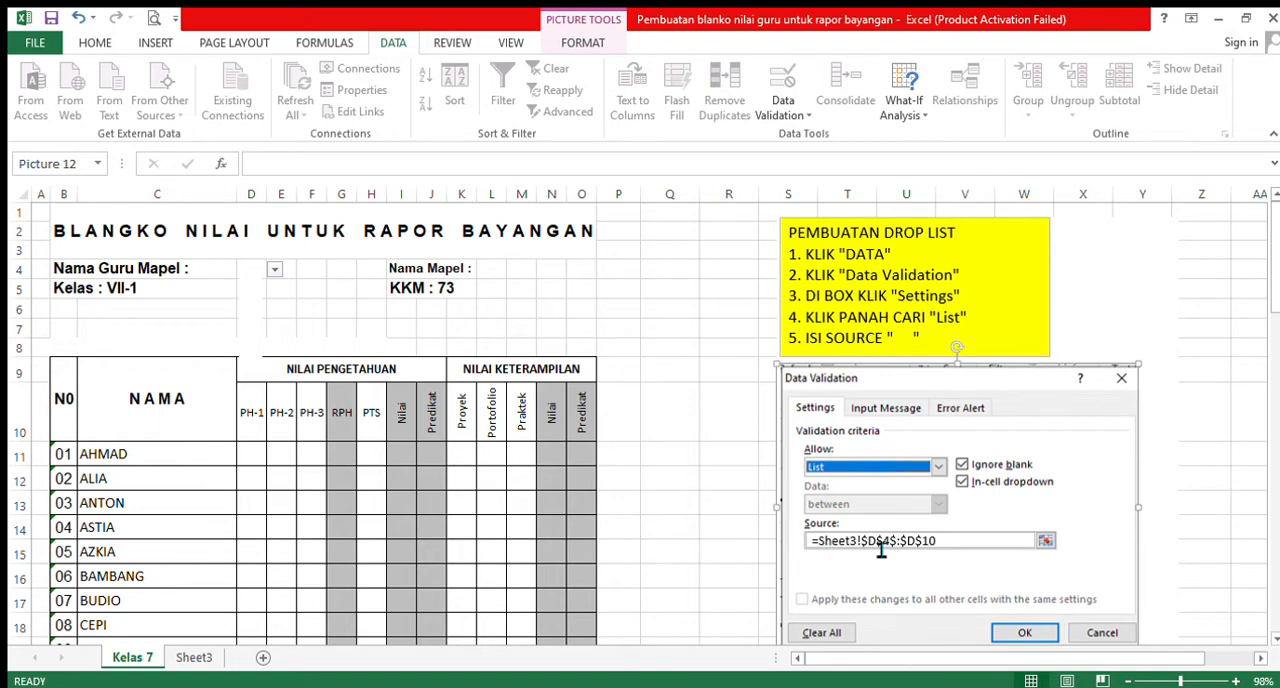
# - Check the Nama Guru source list on Sheet3 against cell D4 on the Kelas 7 sheet
pyautogui.click(194, 658)
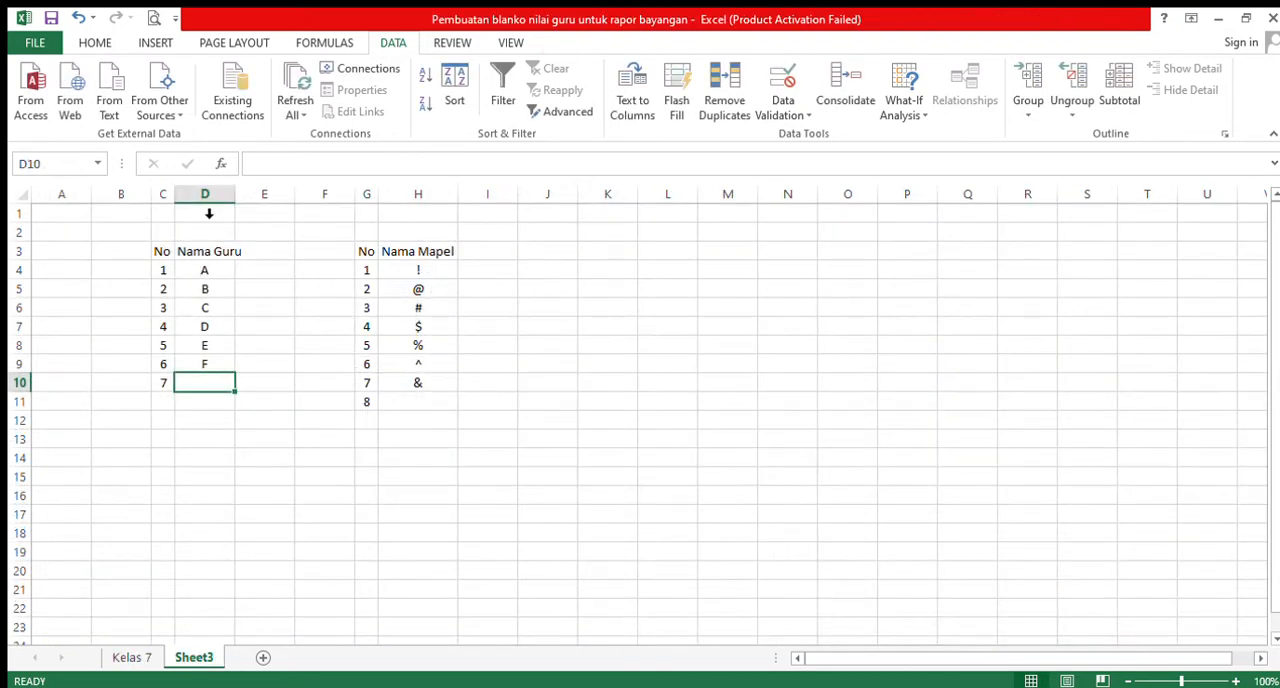
pyautogui.click(133, 658)
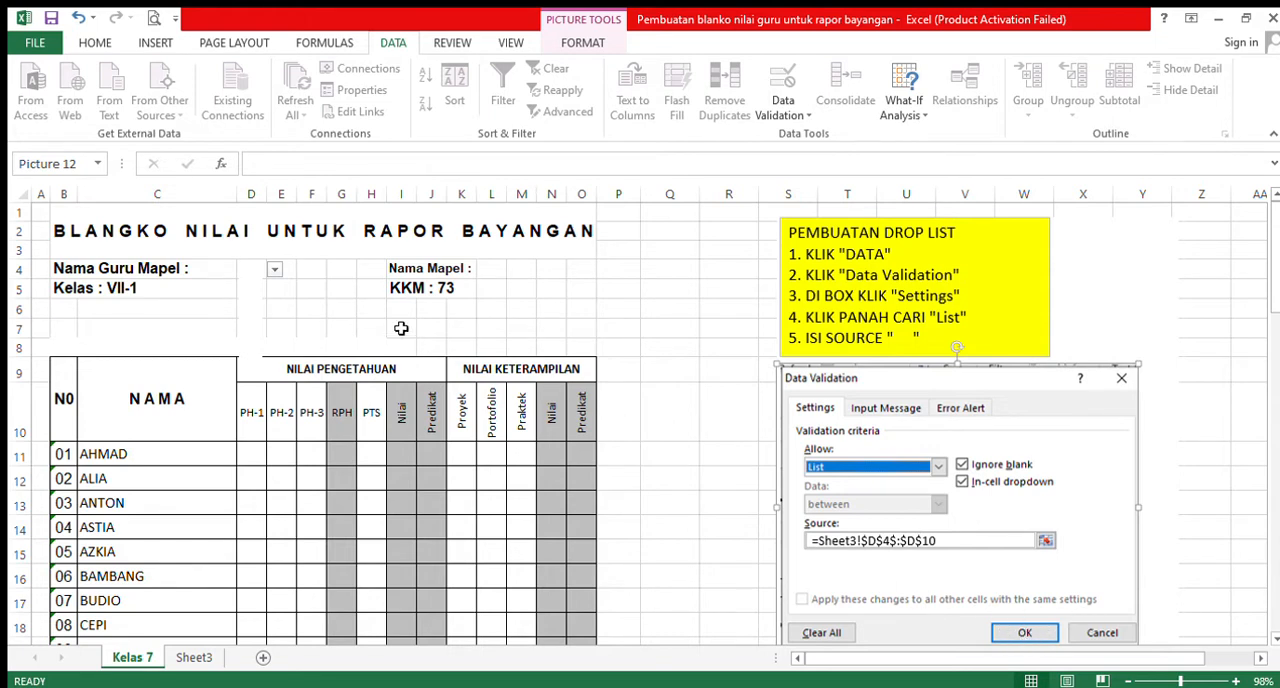
pyautogui.click(246, 268)
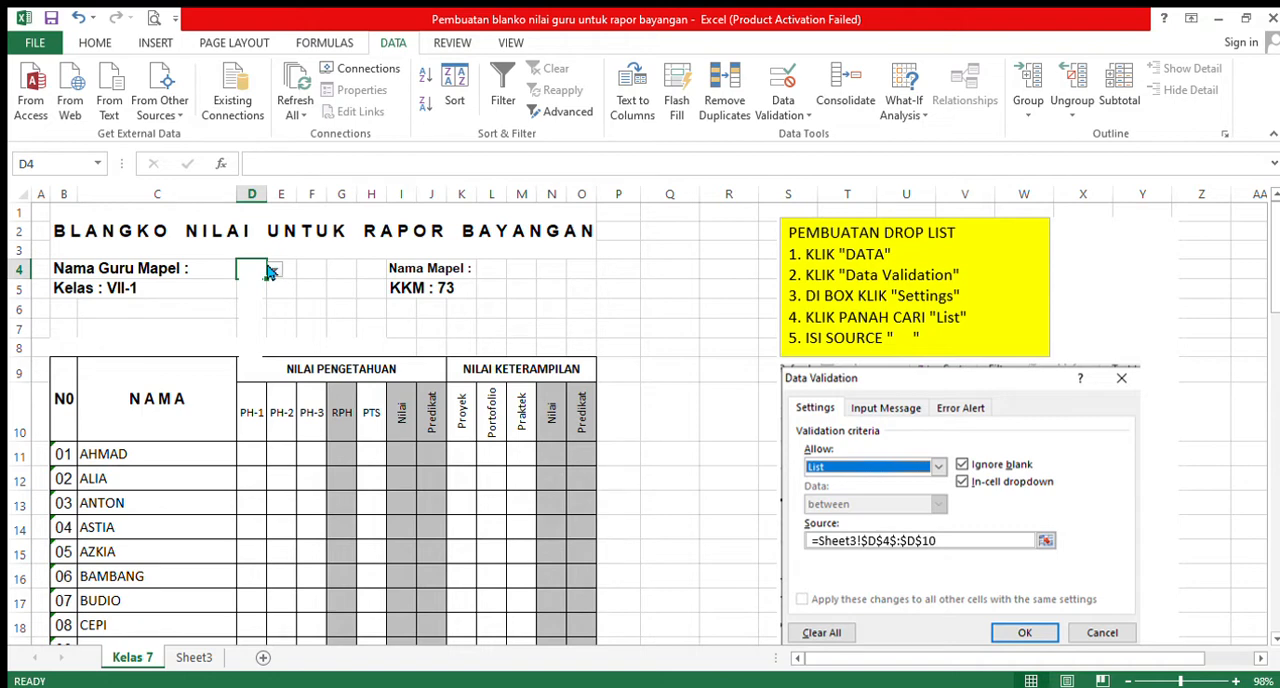
# - Show the teacher choices A to F in the text box below cell D4, and remove them from view
pyautogui.click(262, 308)
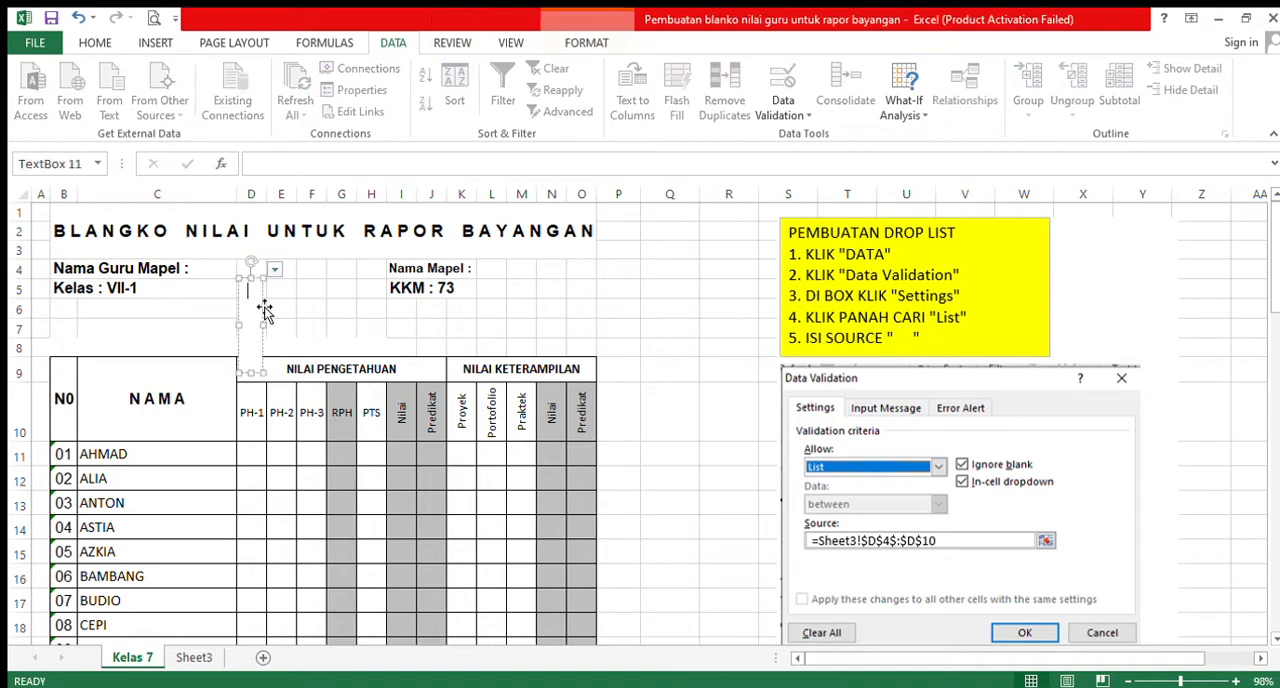
pyautogui.click(260, 306)
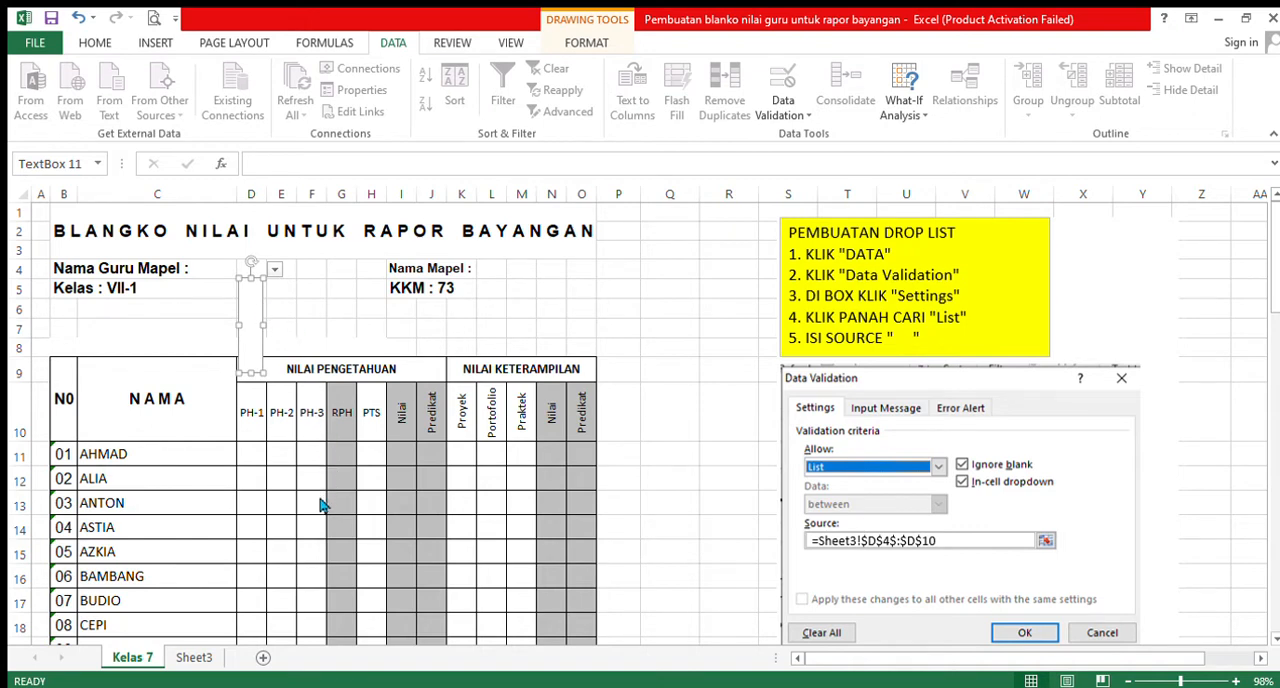
pyautogui.write('A B C D E F')
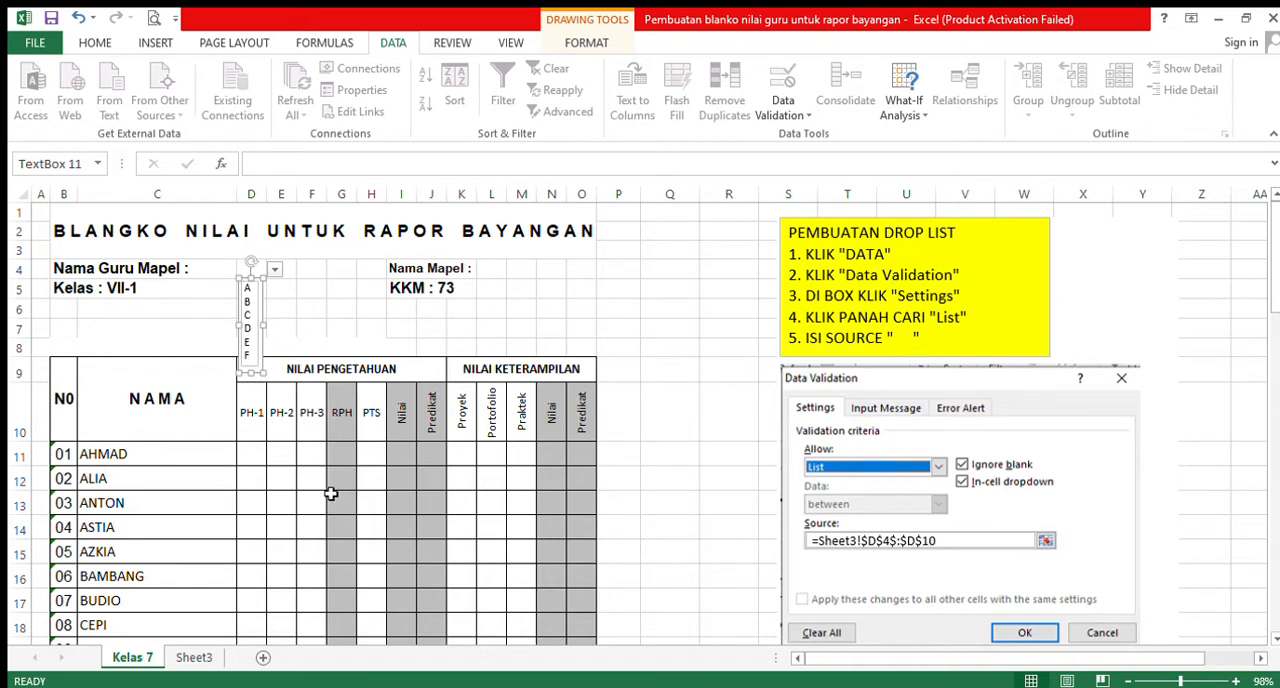
pyautogui.click(252, 300)
pyautogui.click(250, 311)
pyautogui.click(252, 358)
pyautogui.click(260, 372)
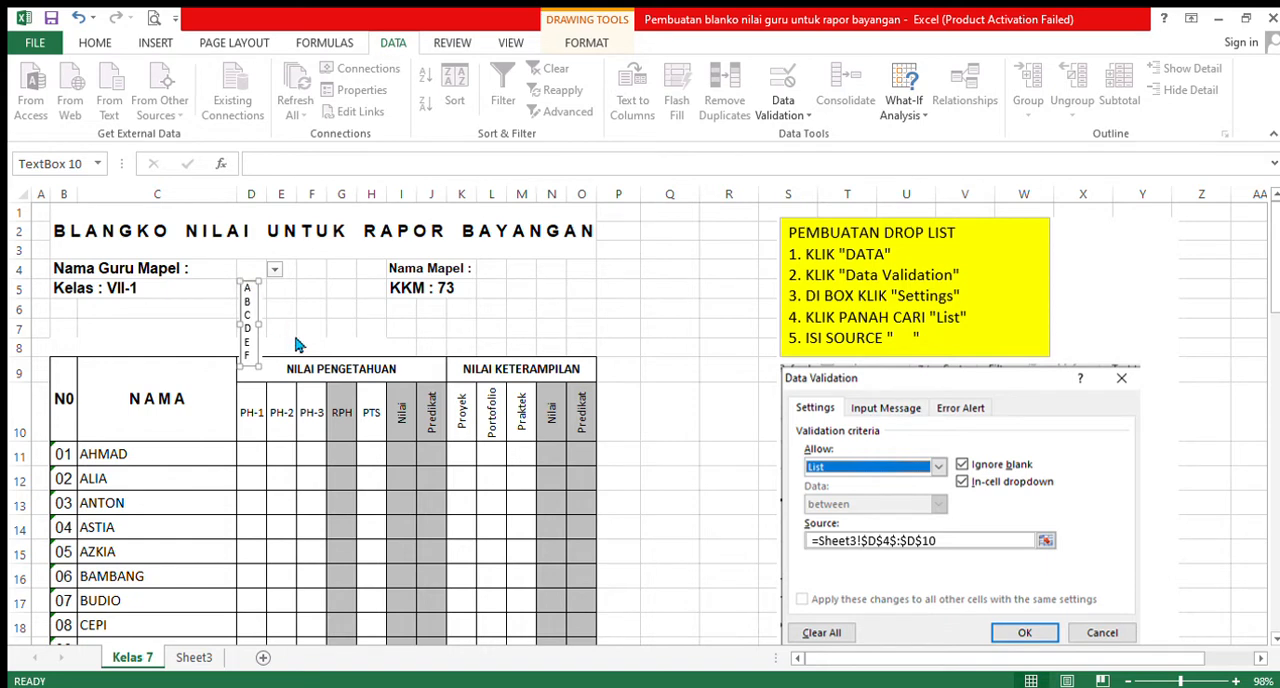
pyautogui.press('BackSpace')
pyautogui.click(639, 286)
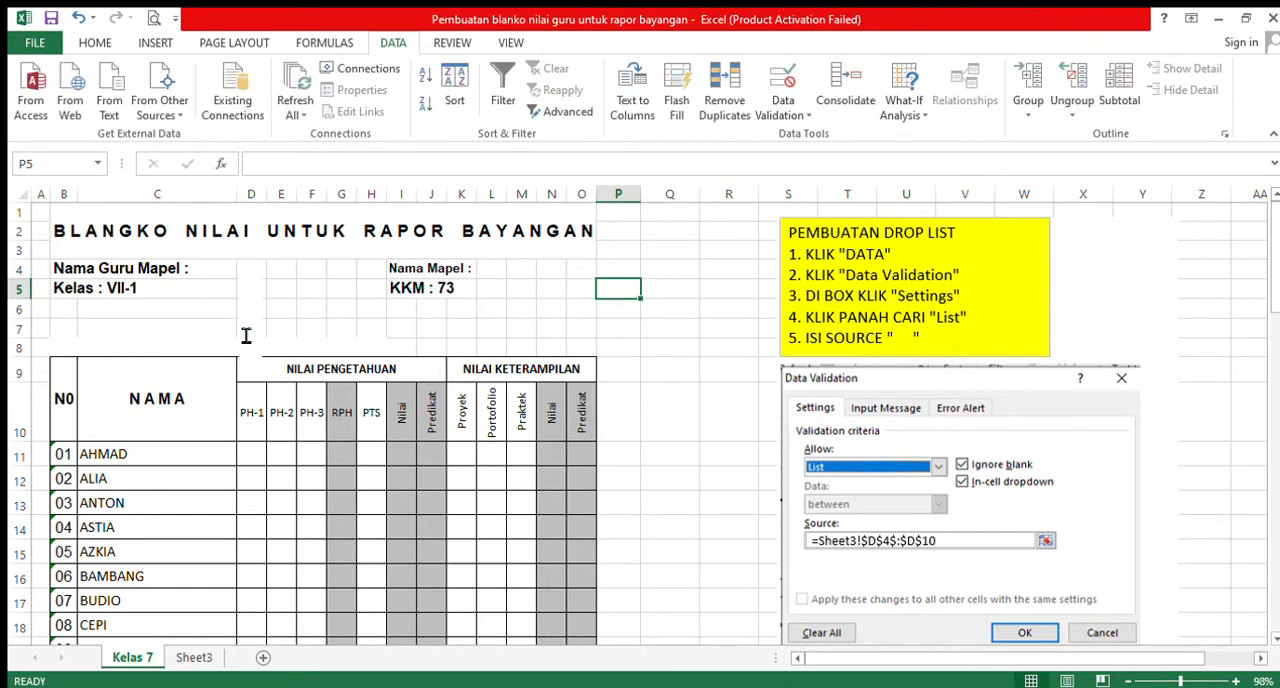
# - Examine the Nama Mapel entries on Sheet3 as the list source for cell L4 on Kelas 7
pyautogui.click(252, 268)
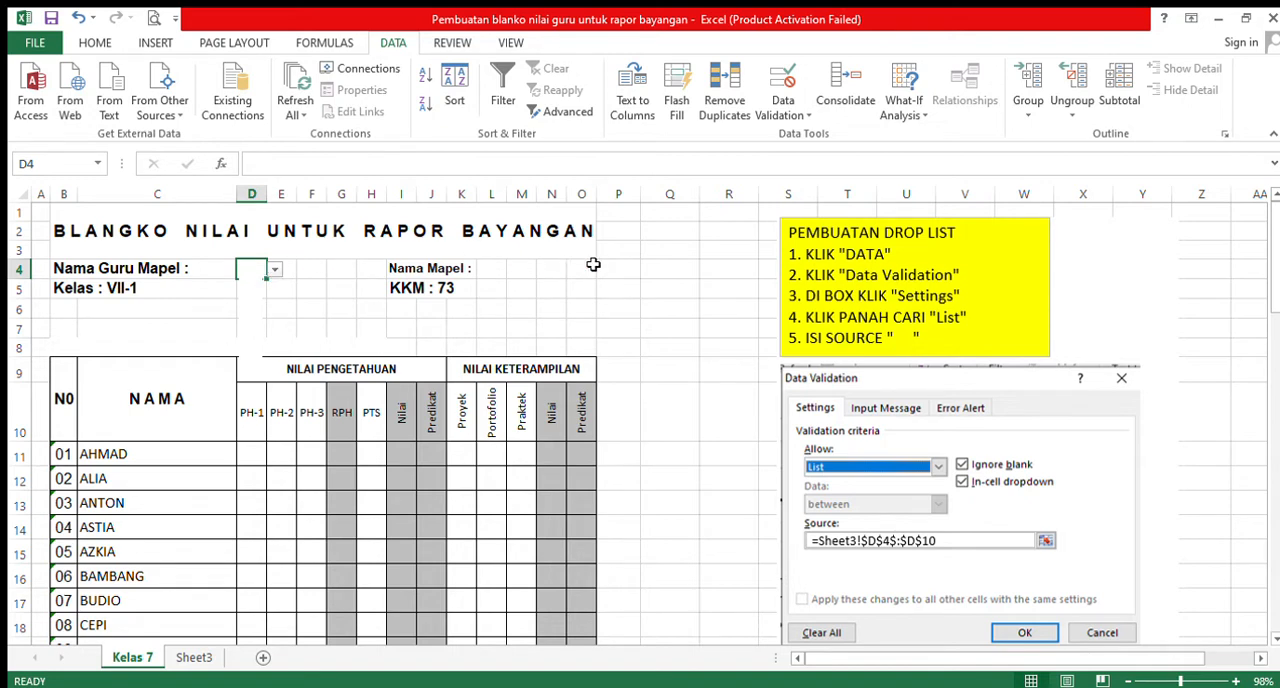
pyautogui.click(487, 275)
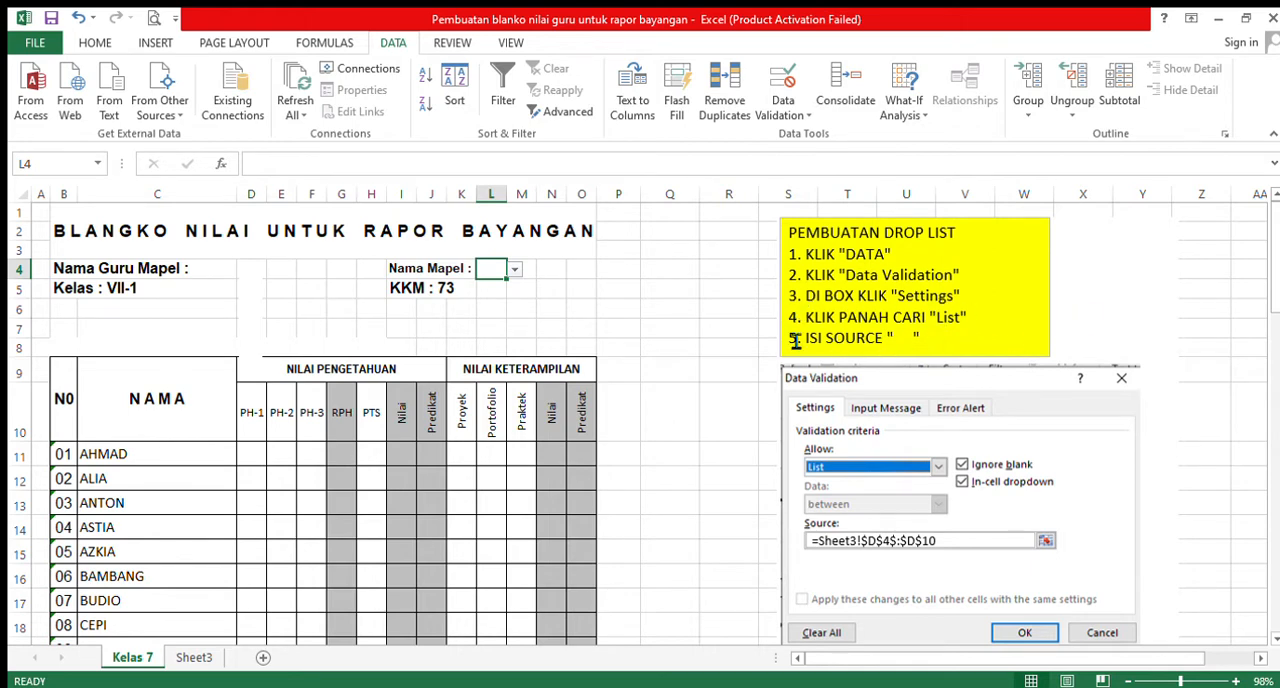
pyautogui.click(195, 658)
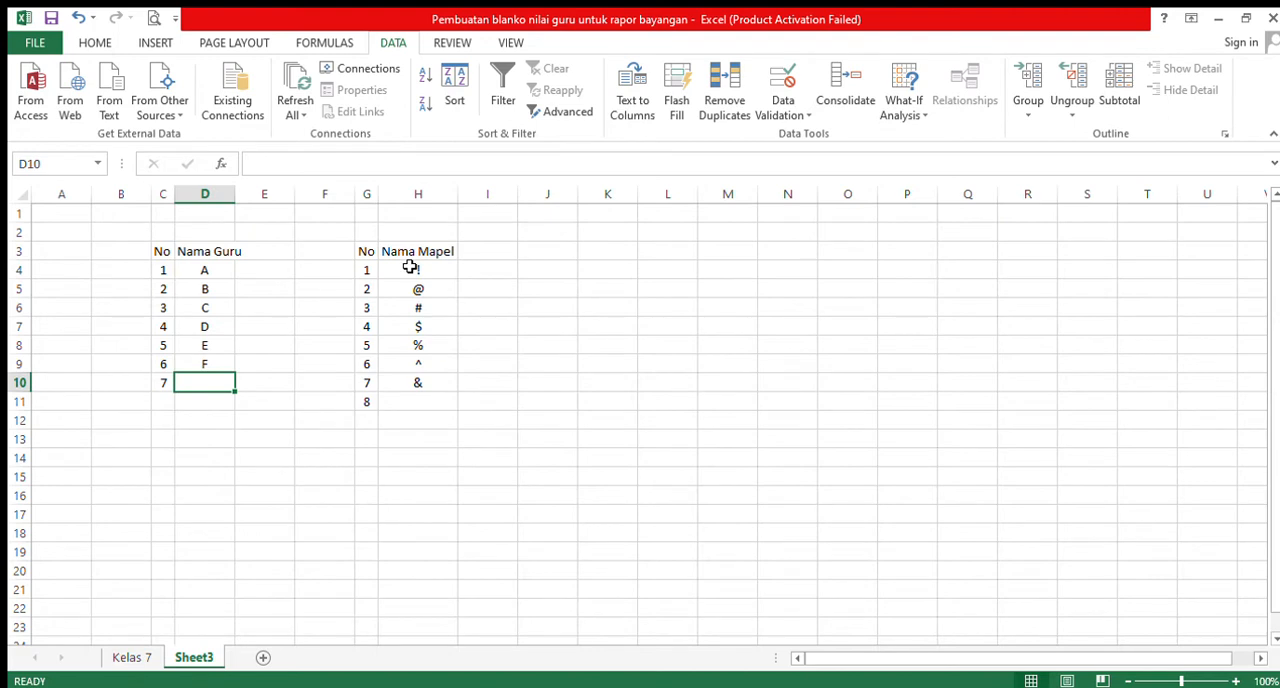
pyautogui.moveTo(410, 267)
pyautogui.mouseDown()
pyautogui.moveTo(429, 408)
pyautogui.moveTo(433, 270)
pyautogui.mouseUp()
pyautogui.click(420, 441)
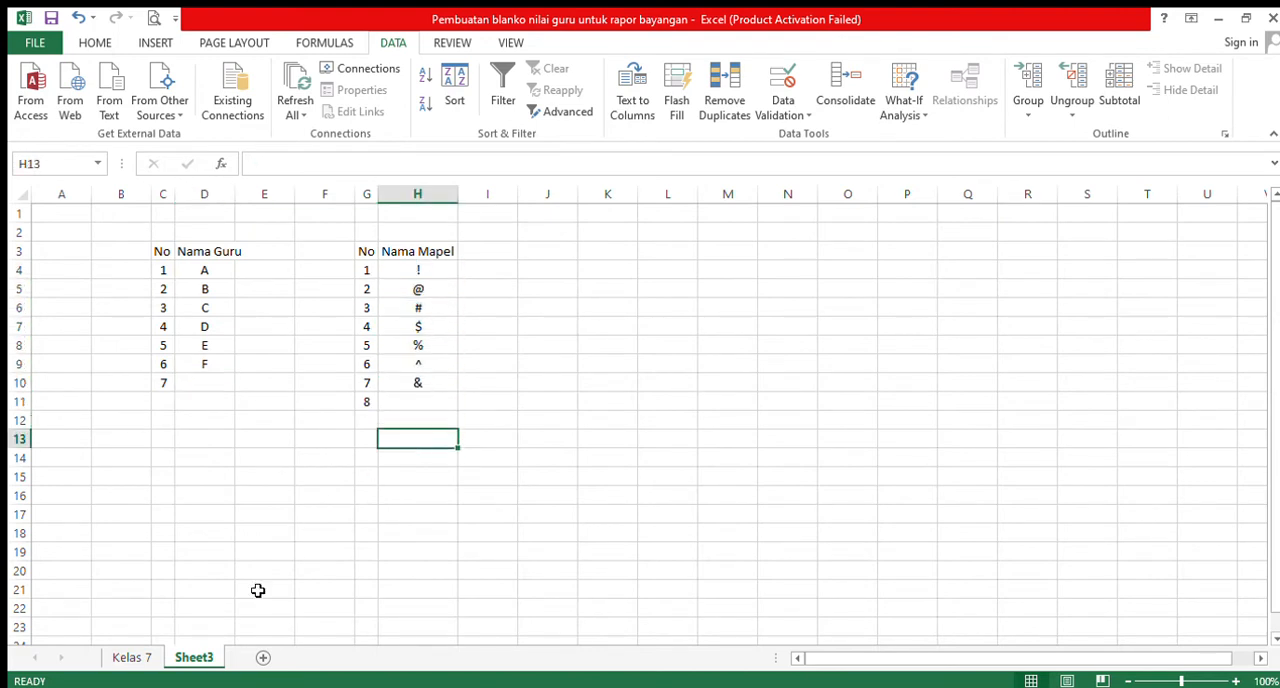
pyautogui.click(132, 658)
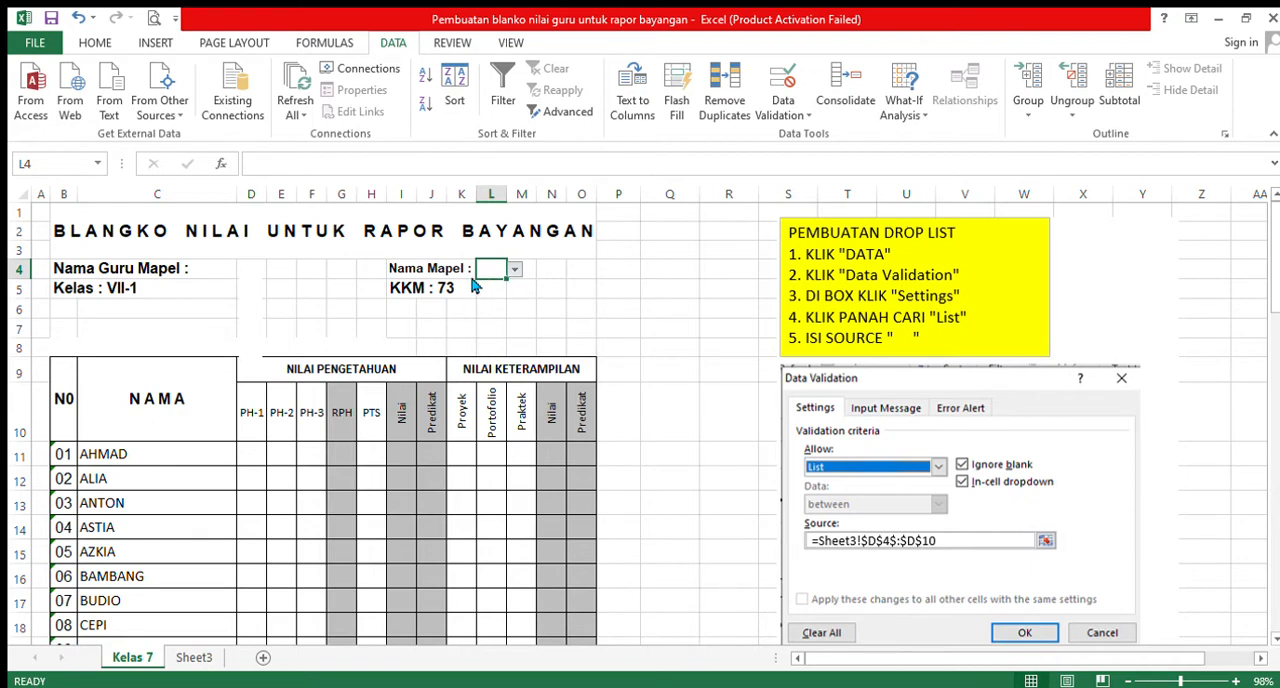
pyautogui.click(192, 660)
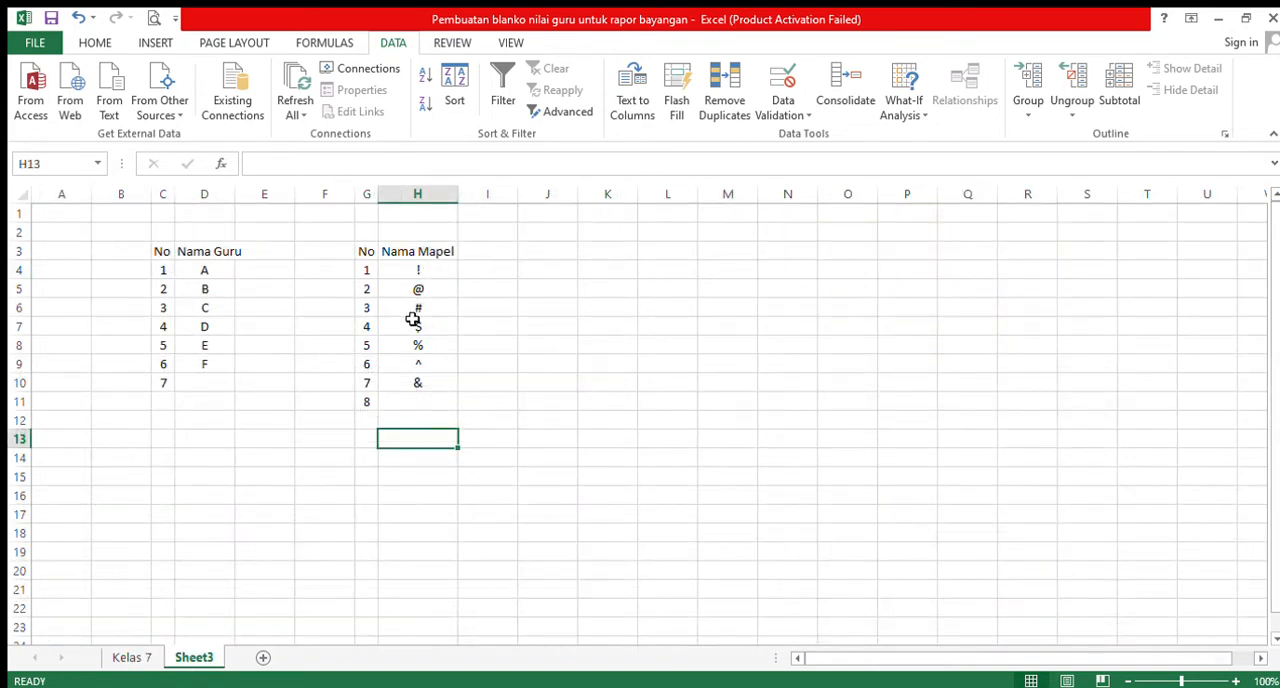
pyautogui.click(132, 657)
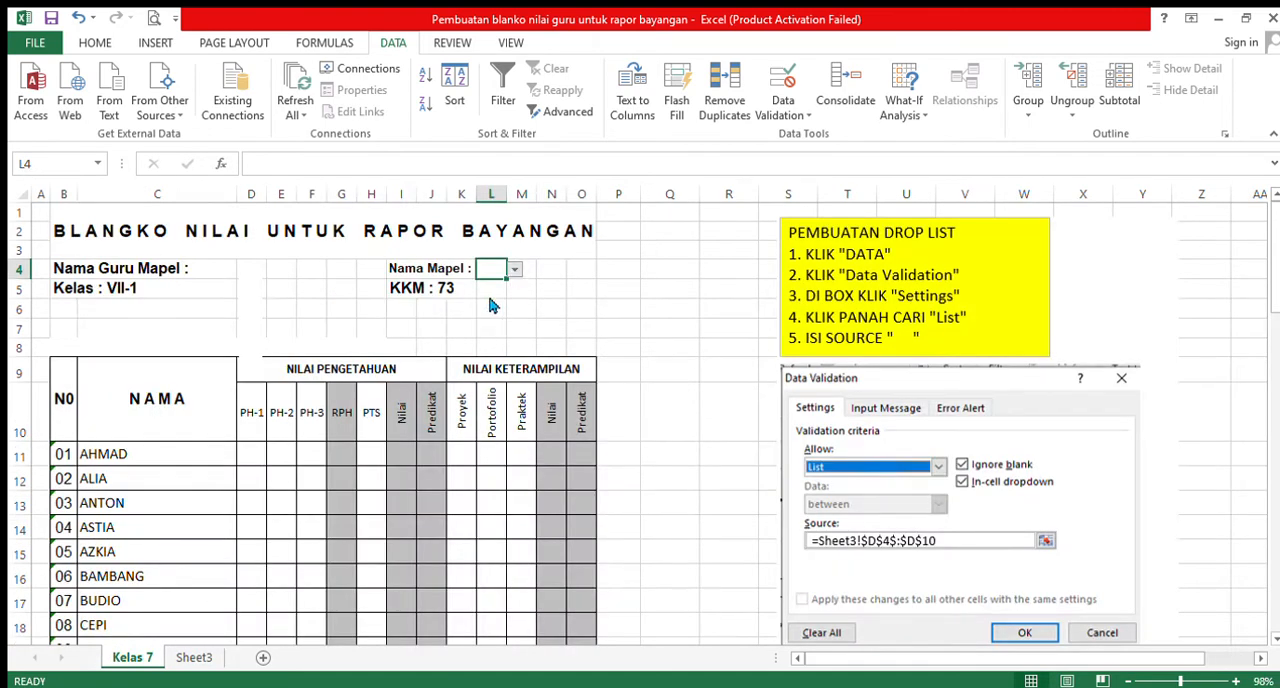
# - Try the subject symbols @, $ and % in the Nama Mapel cell L4, and cancel the entry
pyautogui.write('@')
pyautogui.press('BackSpace')
pyautogui.write('$')
pyautogui.press('BackSpace')
pyautogui.write('%')
pyautogui.press('Escape')
# - Delete the Data Validation picture group and the yellow PEMBUATAN DROP LIST instruction box beside the grade table
pyautogui.click(1114, 400)
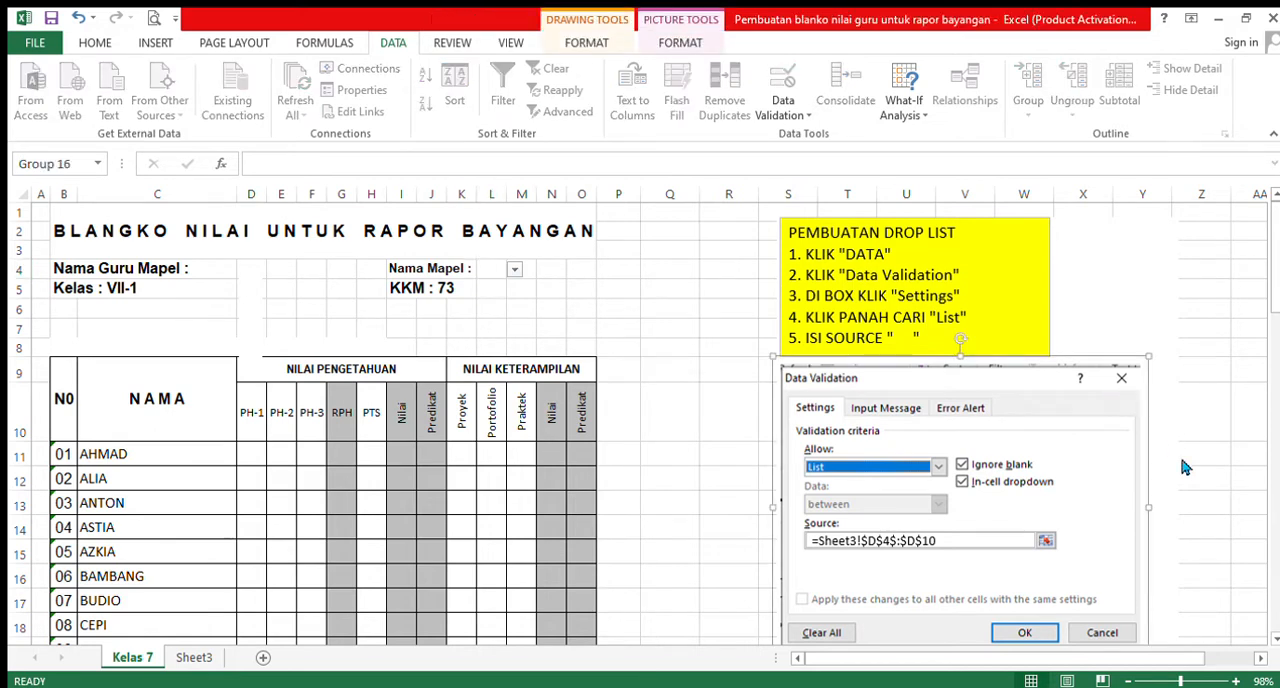
pyautogui.press('Delete')
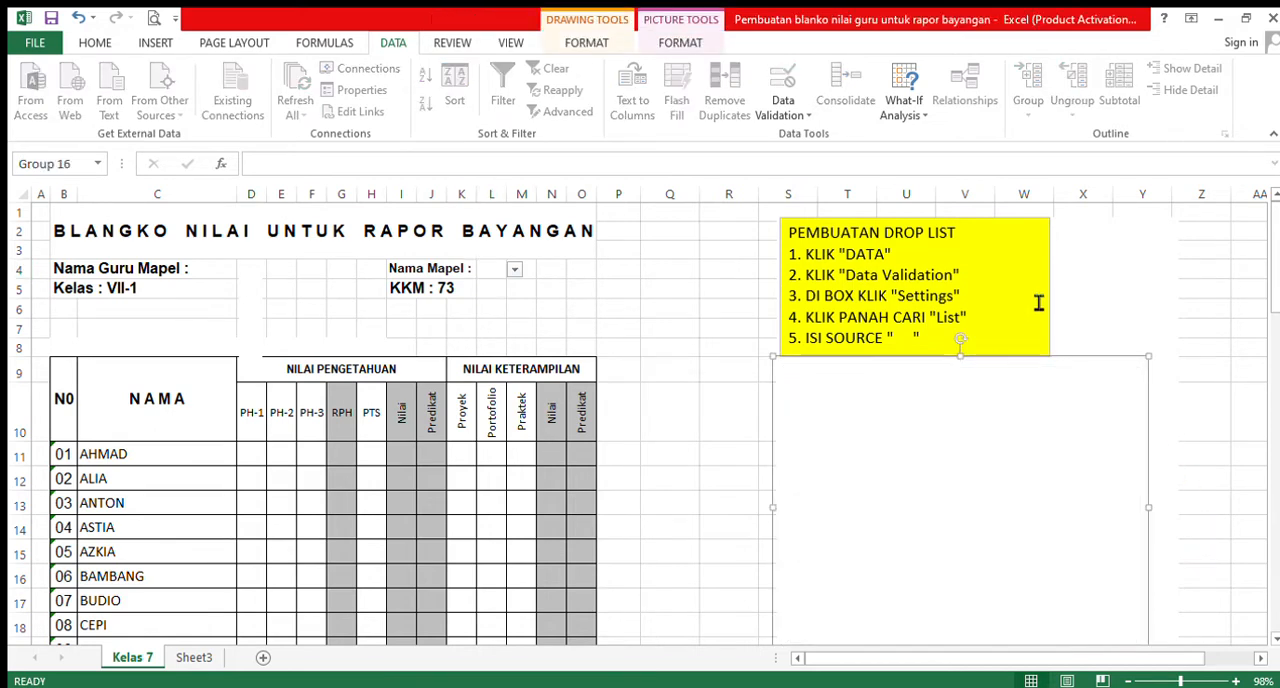
pyautogui.click(1030, 233)
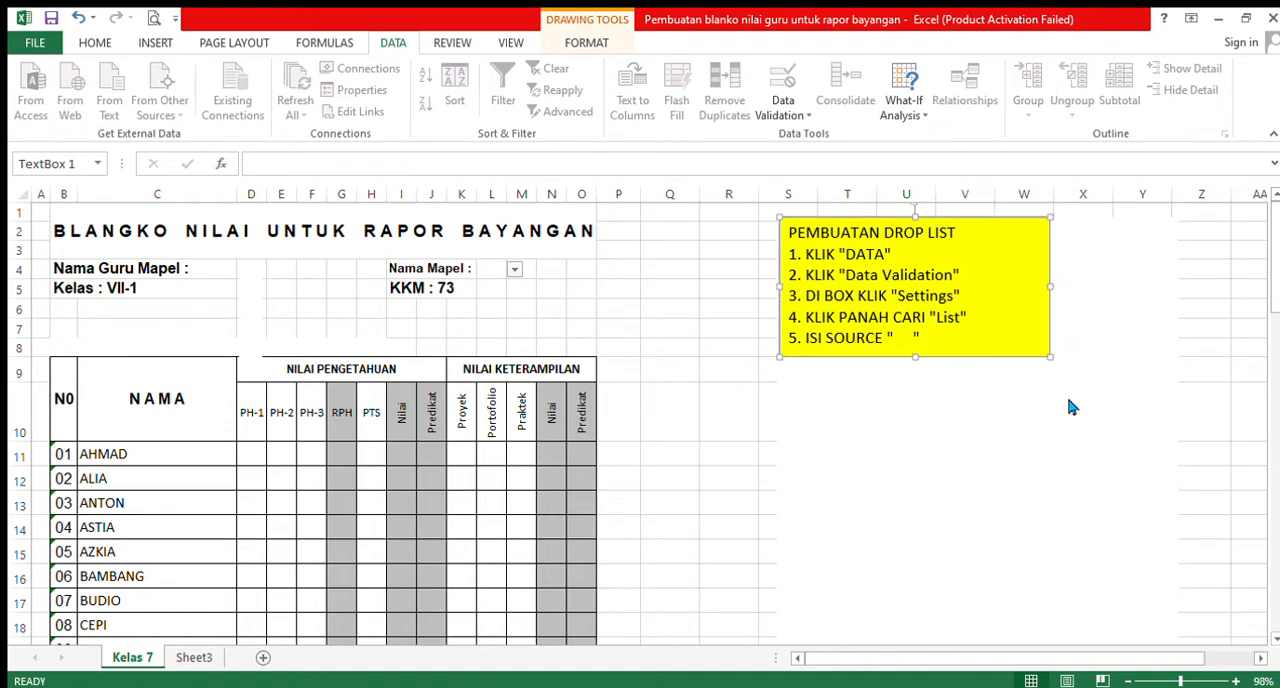
pyautogui.press('Delete')
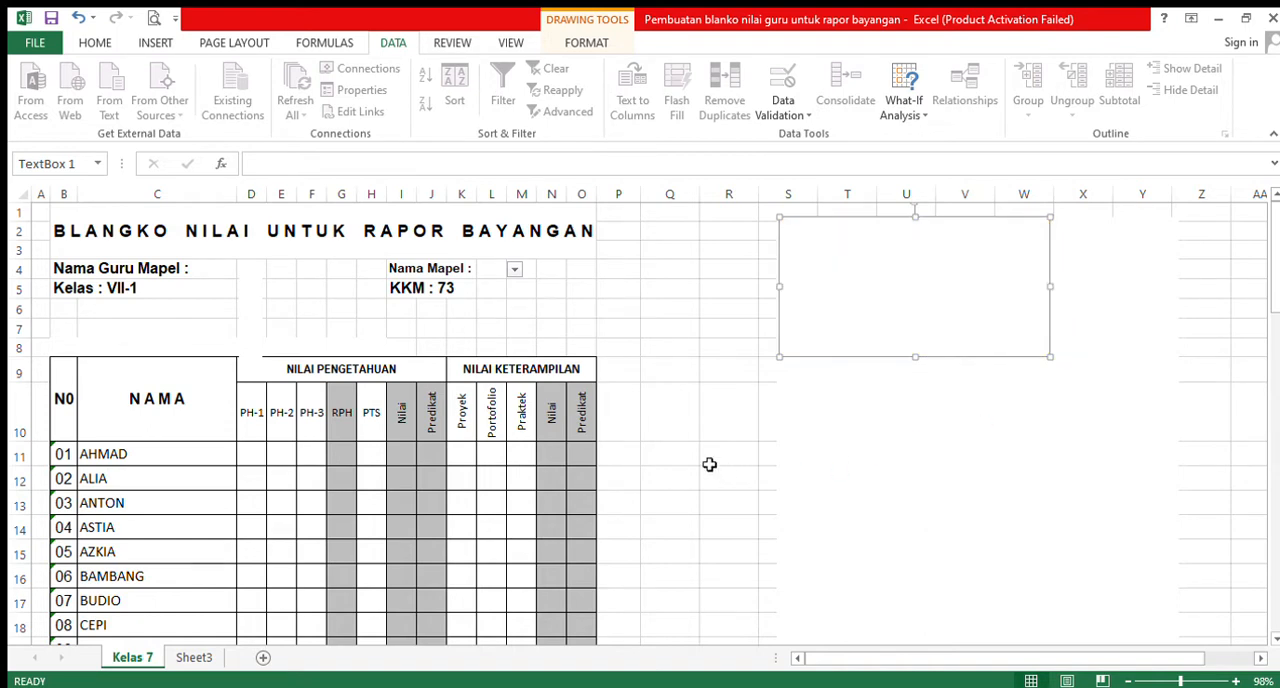
pyautogui.click(709, 463)
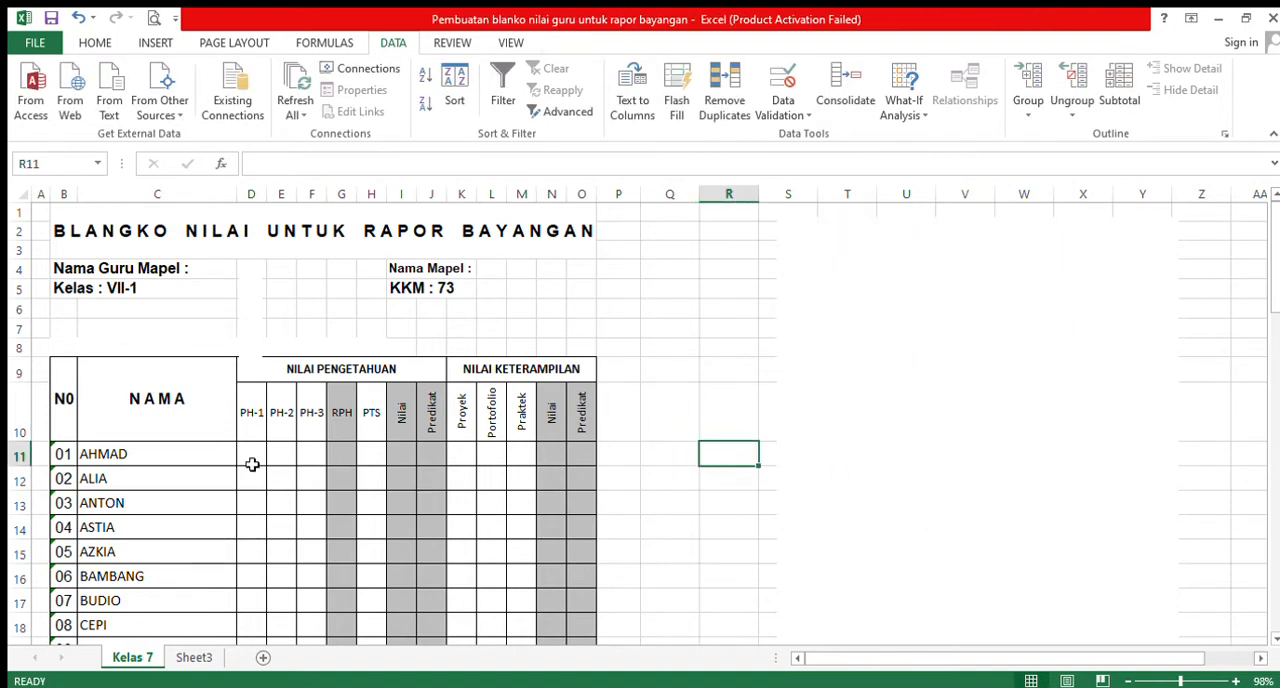
# - Enter the formula =average(D11:F11) in the first student's RPH cell G11
pyautogui.click(344, 457)
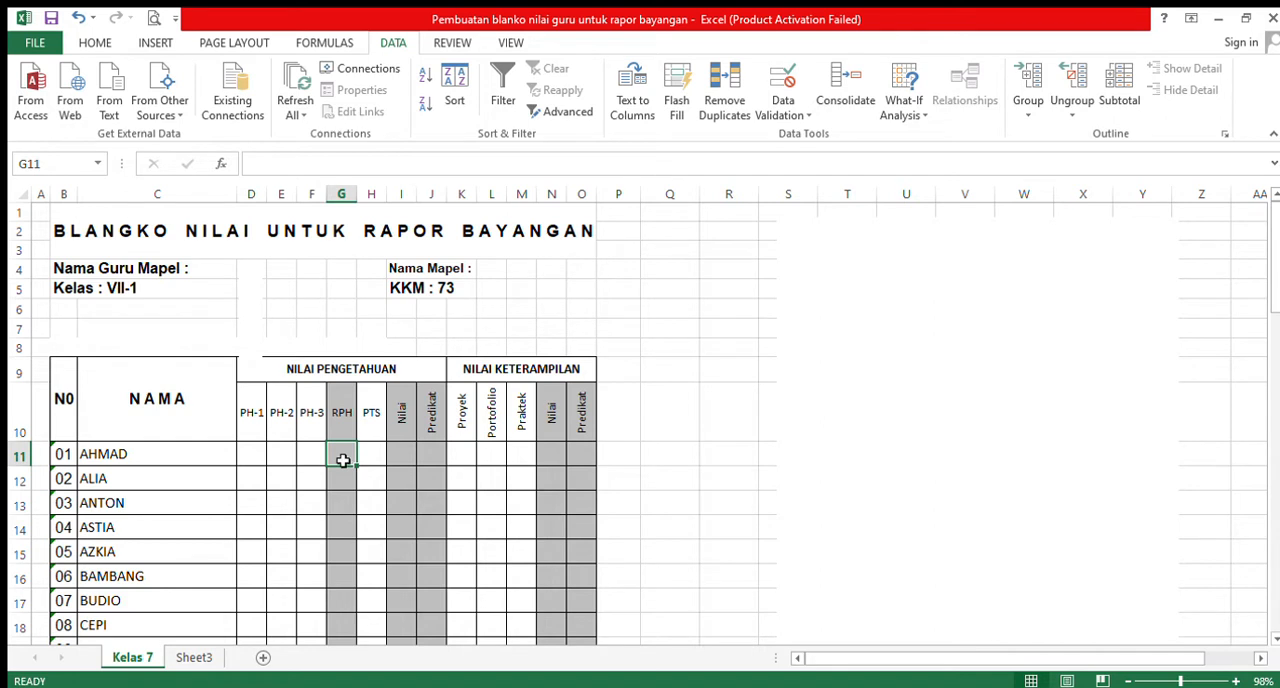
pyautogui.write('=')
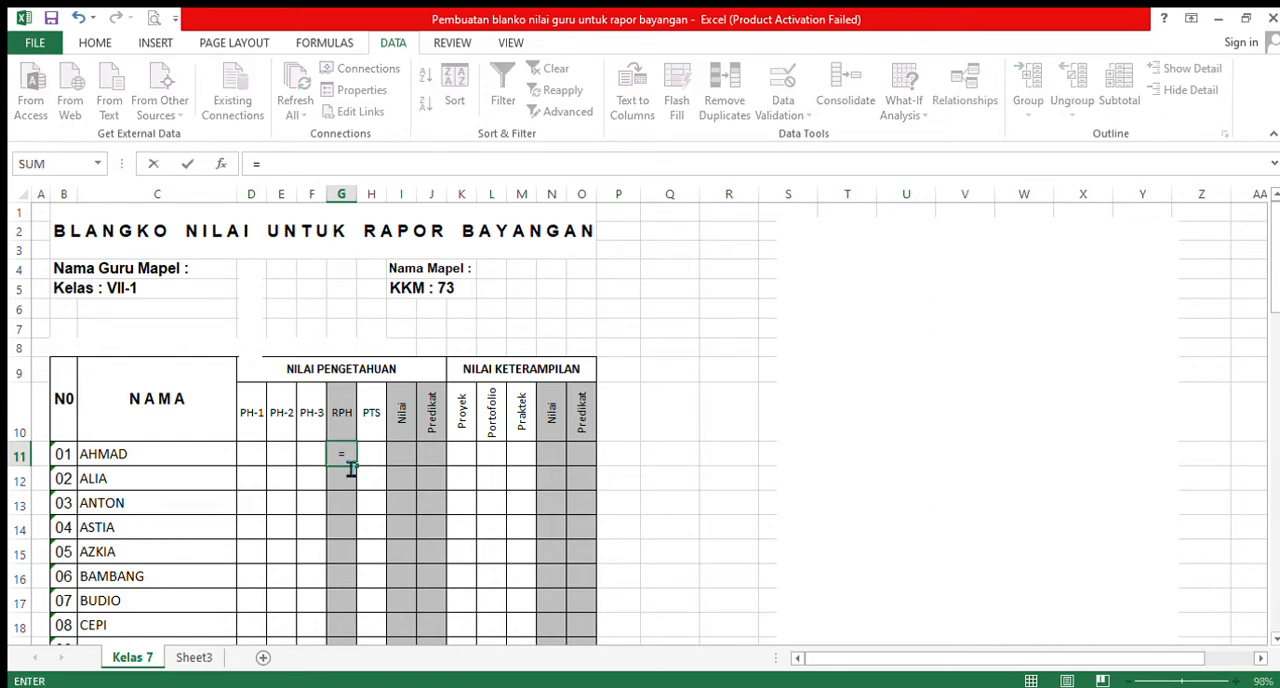
pyautogui.write('avera')
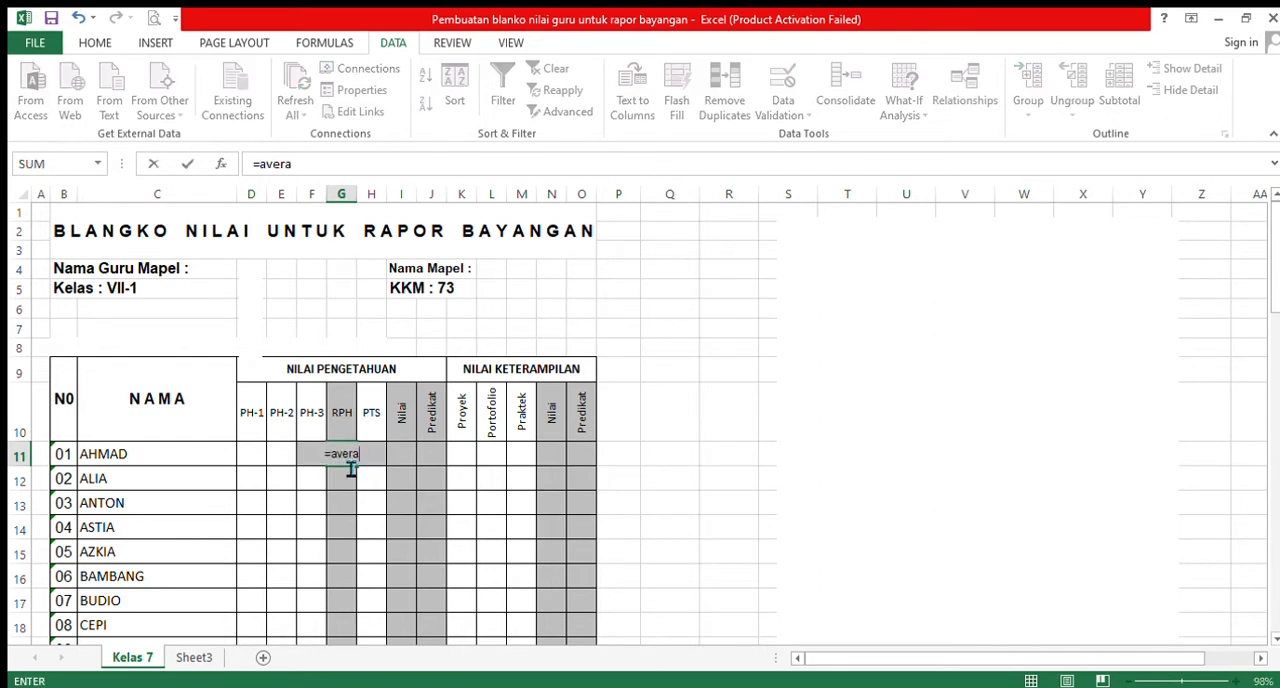
pyautogui.write('ge(')
pyautogui.click(256, 452)
pyautogui.moveTo(265, 452); pyautogui.dragTo(310, 462)
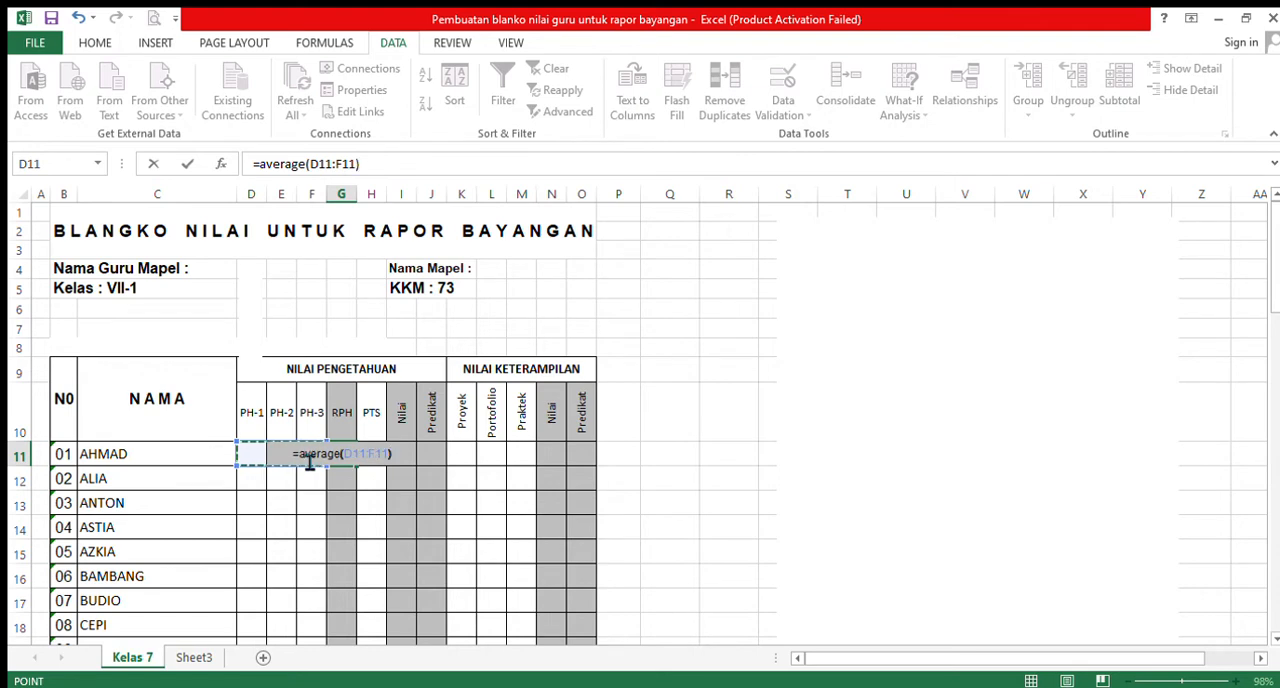
pyautogui.write(')')
pyautogui.press('Return')
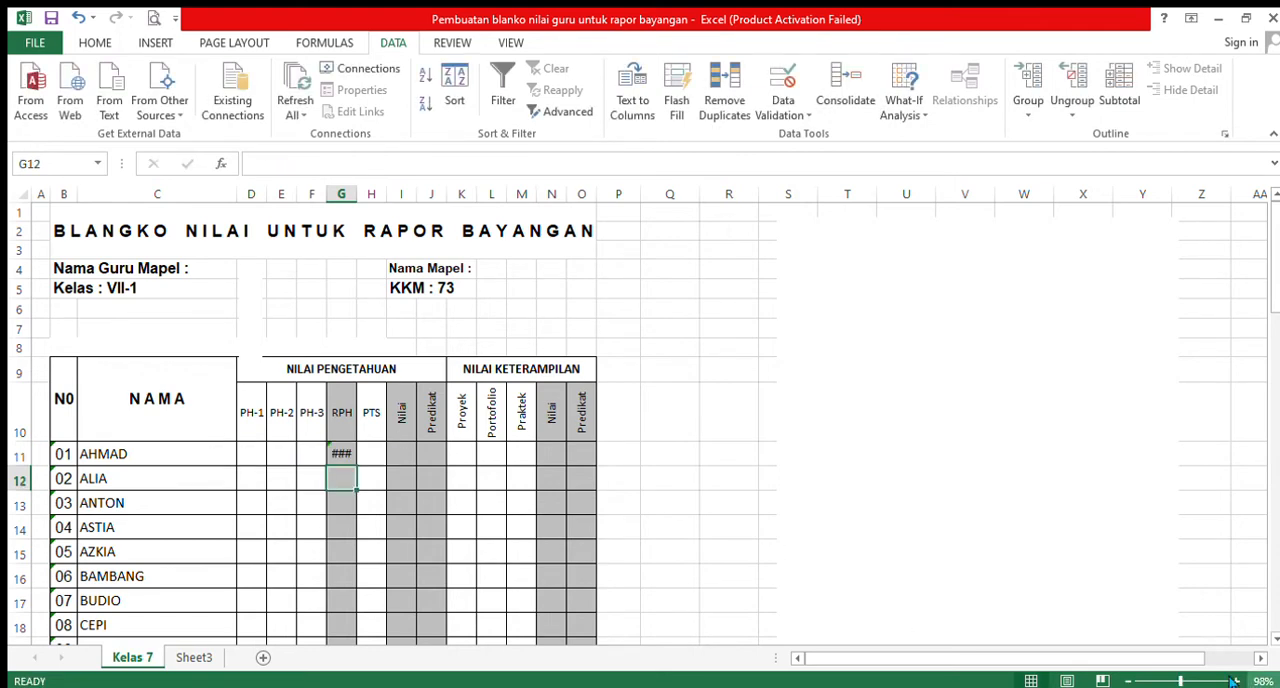
# - Re-enter the RPH formula in G11 as =average(D11:F11), averaging the PH-1 to PH-3 scores
pyautogui.moveTo(1182, 680); pyautogui.dragTo(1192, 680)
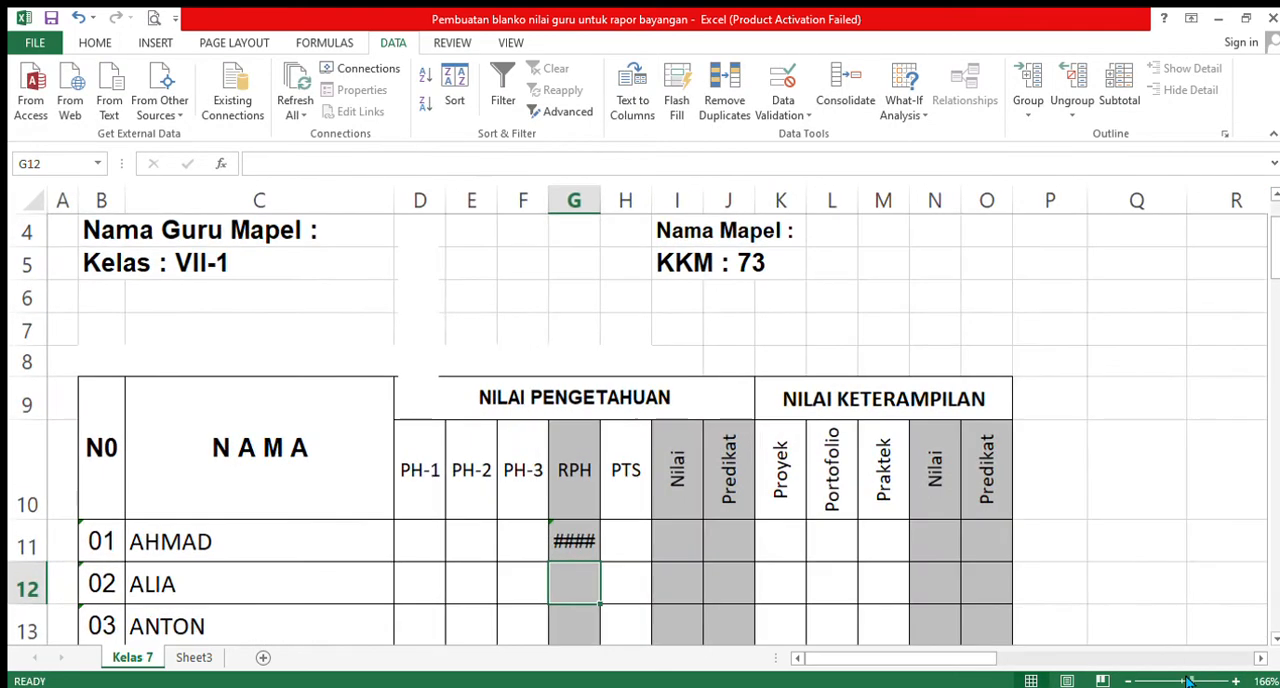
pyautogui.click(578, 548)
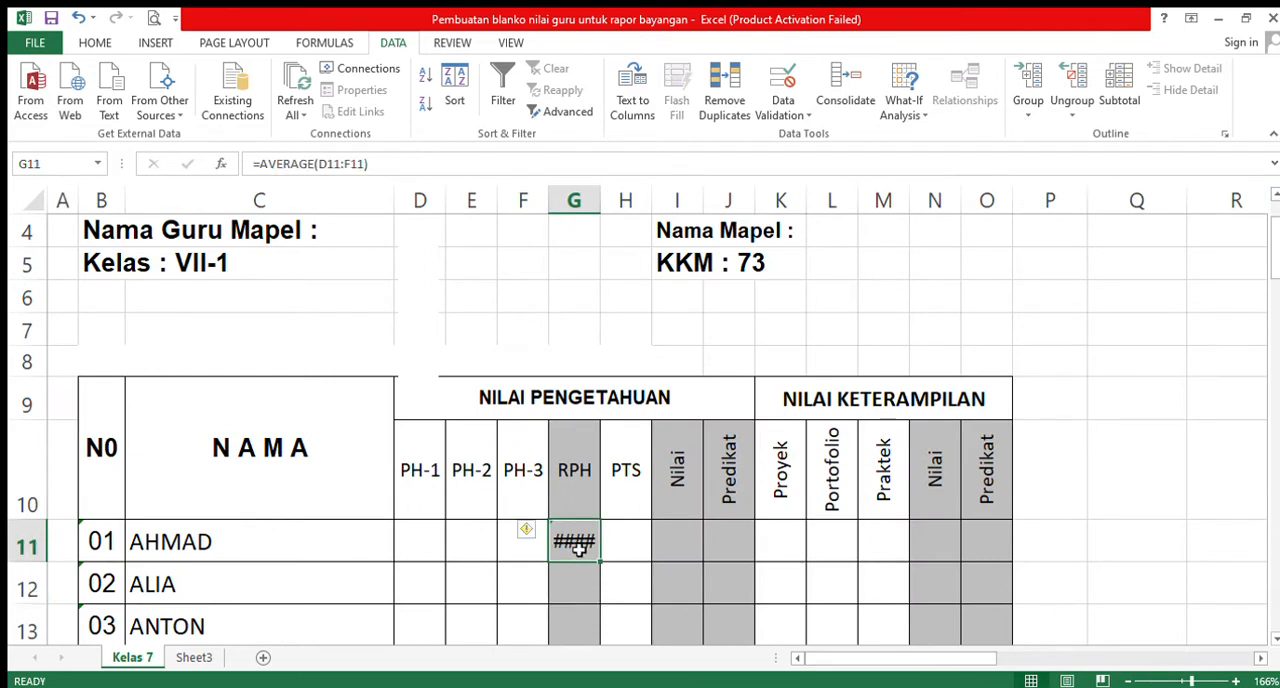
pyautogui.write('=')
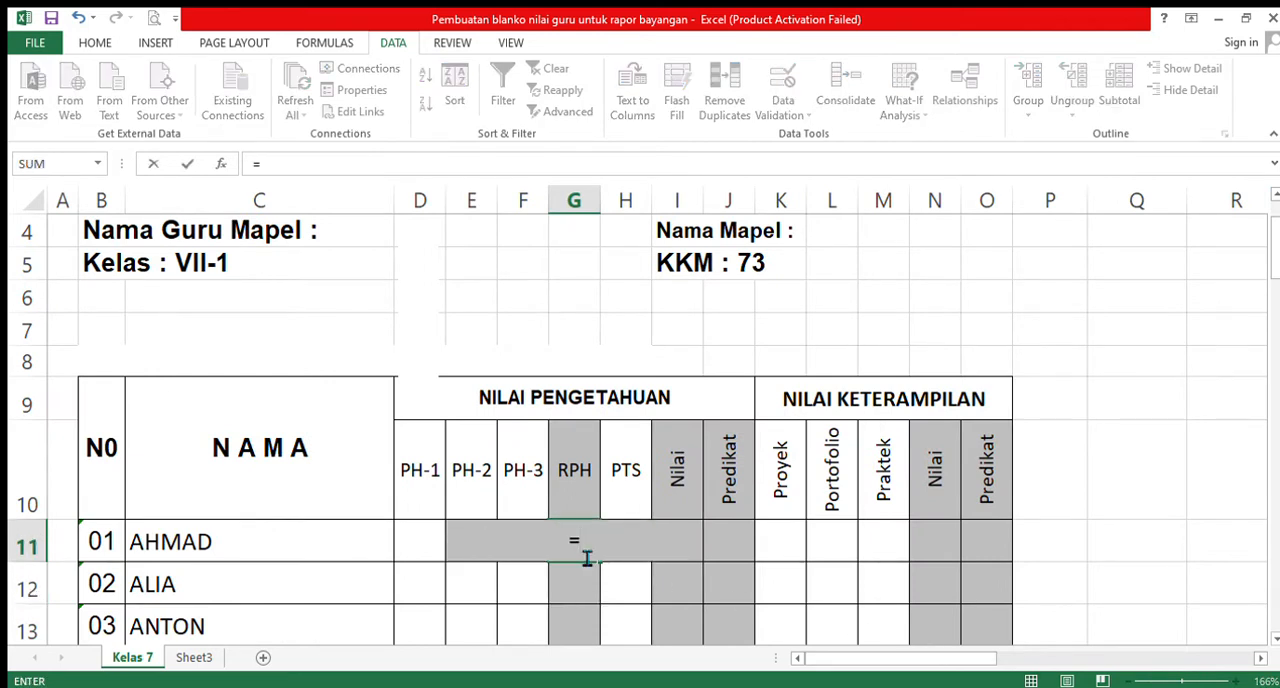
pyautogui.write('average(')
pyautogui.click(420, 542)
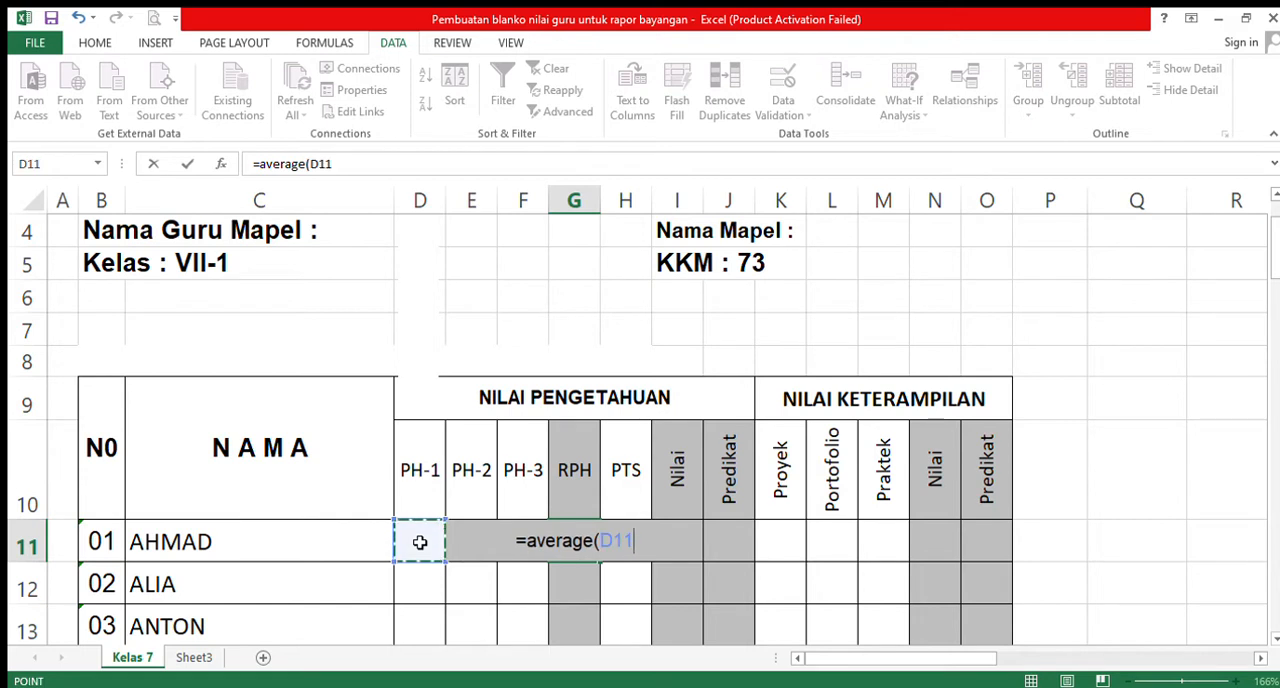
pyautogui.moveTo(423, 541); pyautogui.dragTo(503, 543)
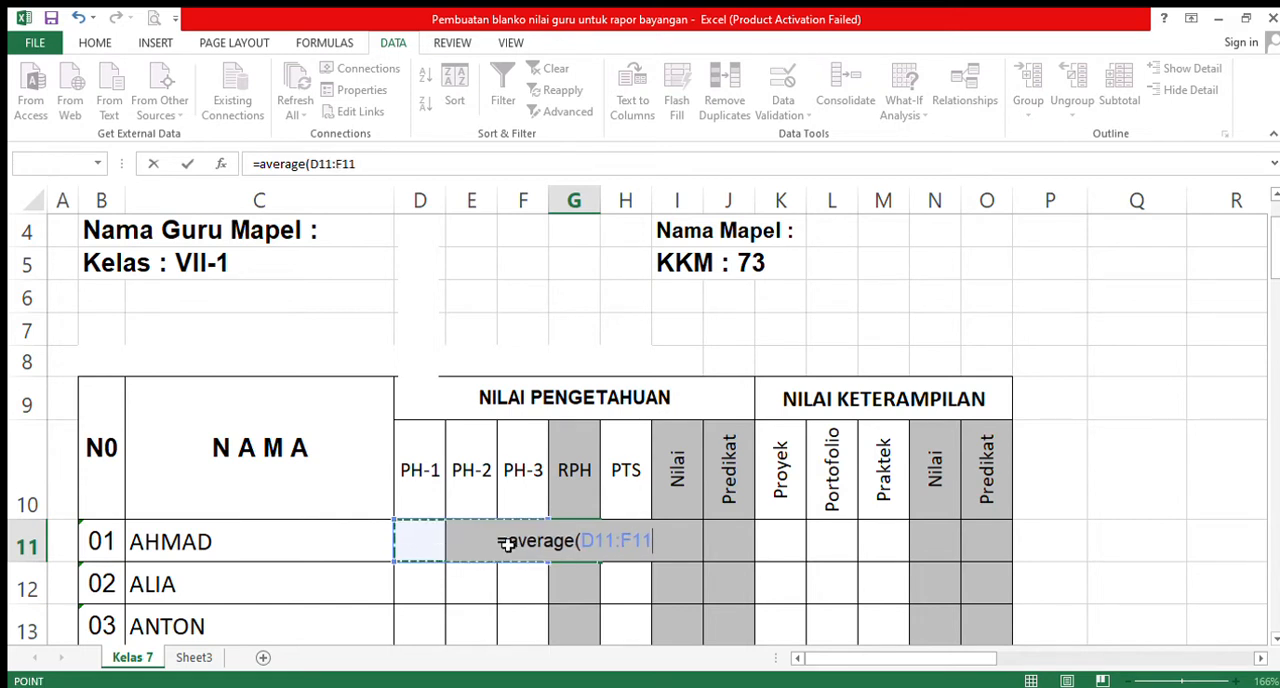
pyautogui.click(524, 550)
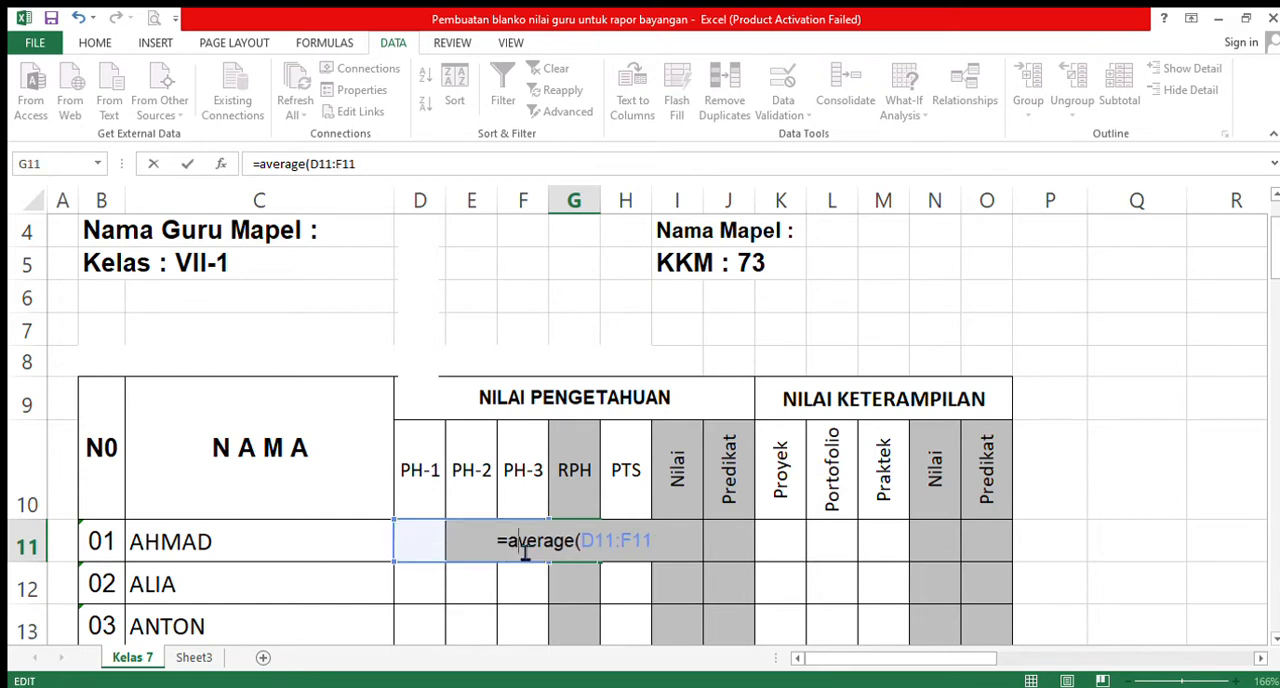
pyautogui.write(')')
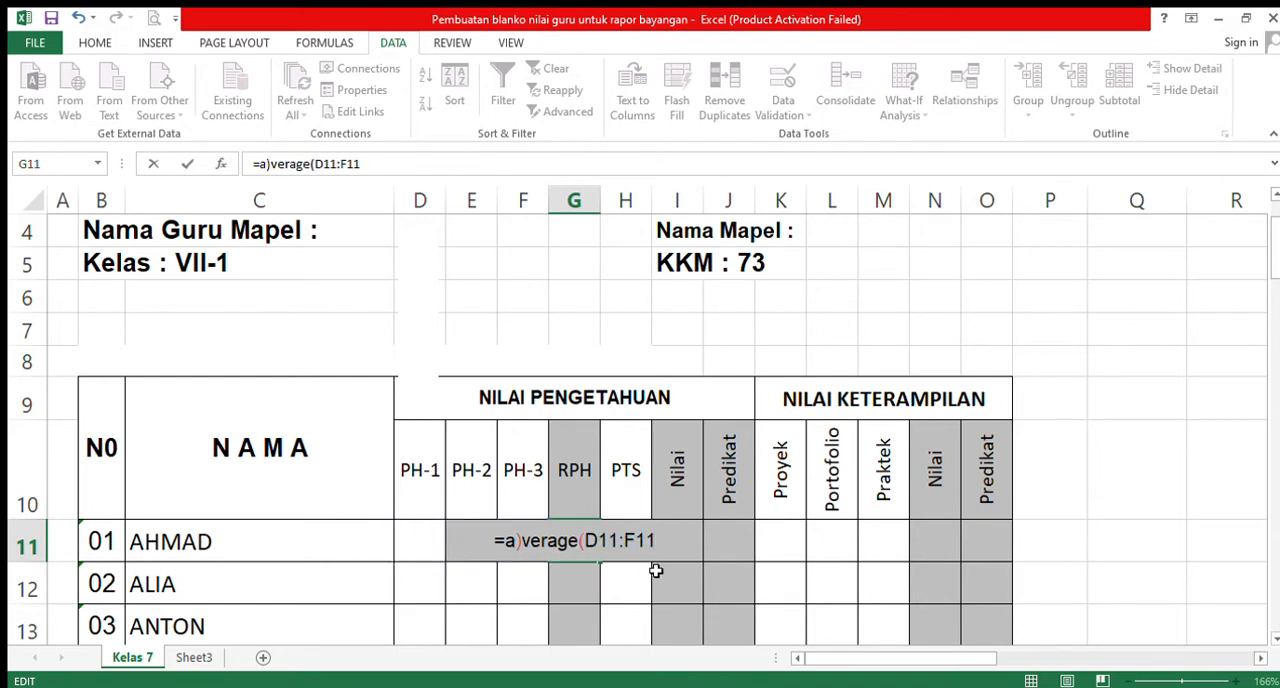
pyautogui.press('BackSpace')
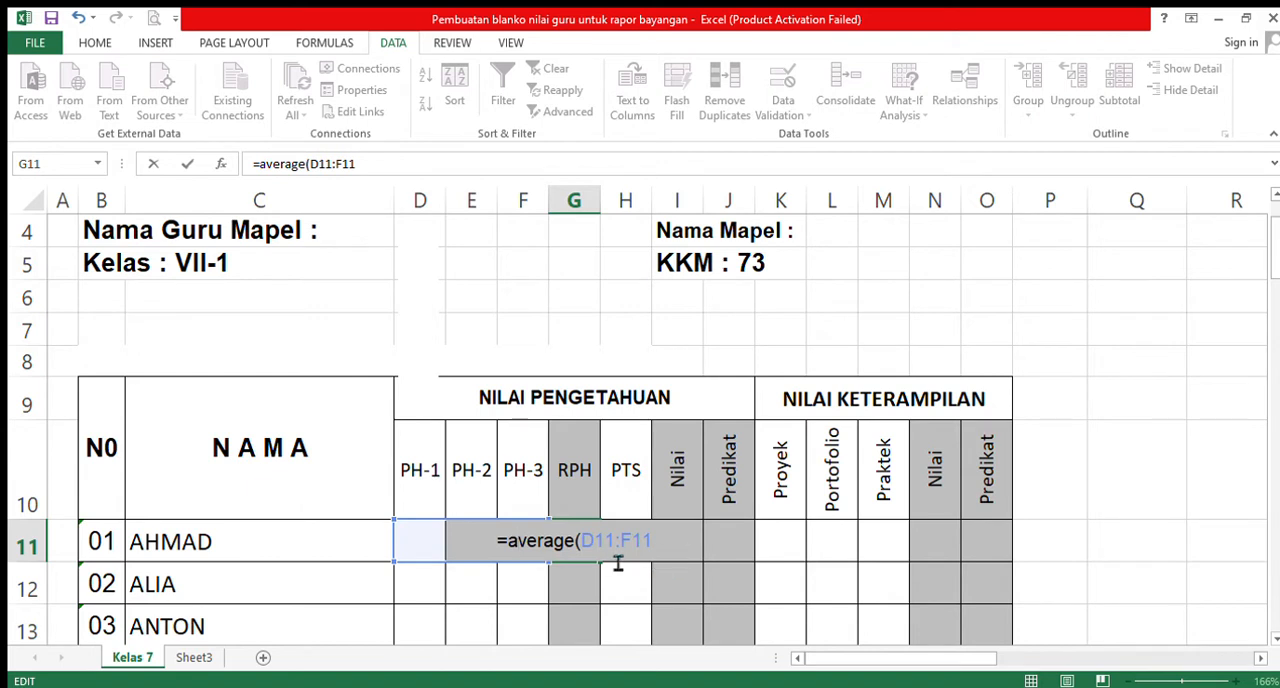
pyautogui.click(377, 177)
pyautogui.write(')')
pyautogui.press('Return')
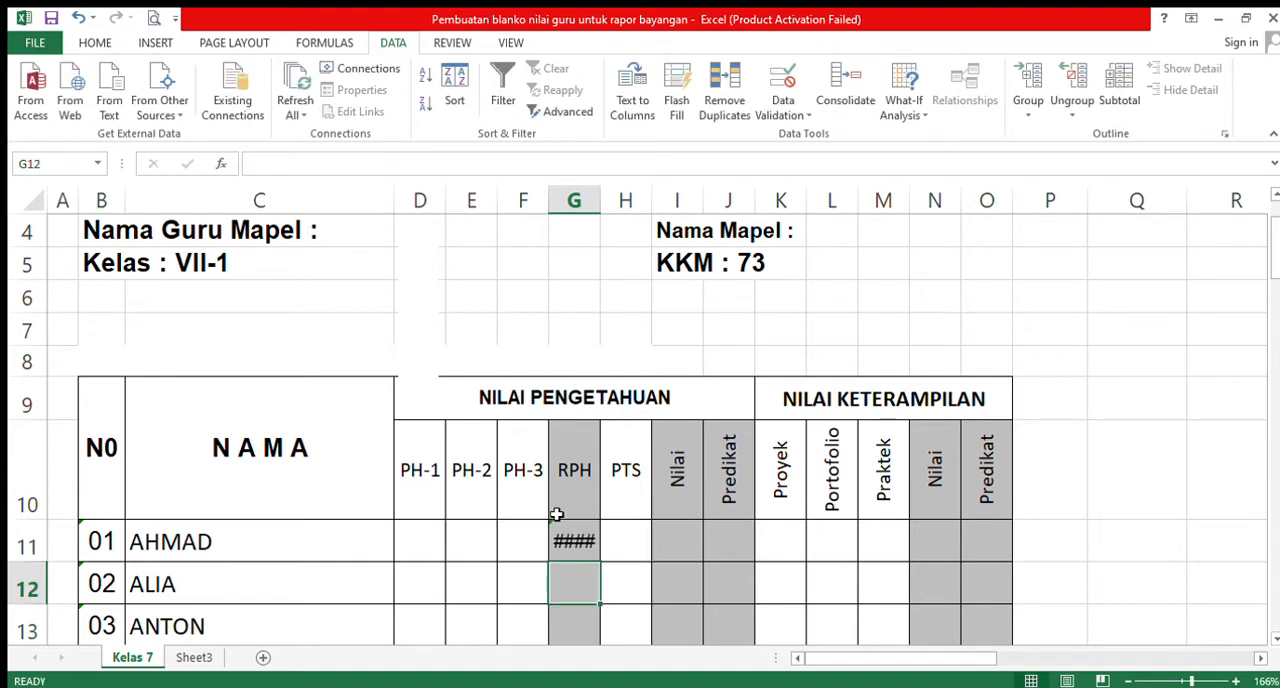
# - Enter test scores of 75 for PH-1 and 74 for PH-2 in the first student's row
pyautogui.click(414, 540)
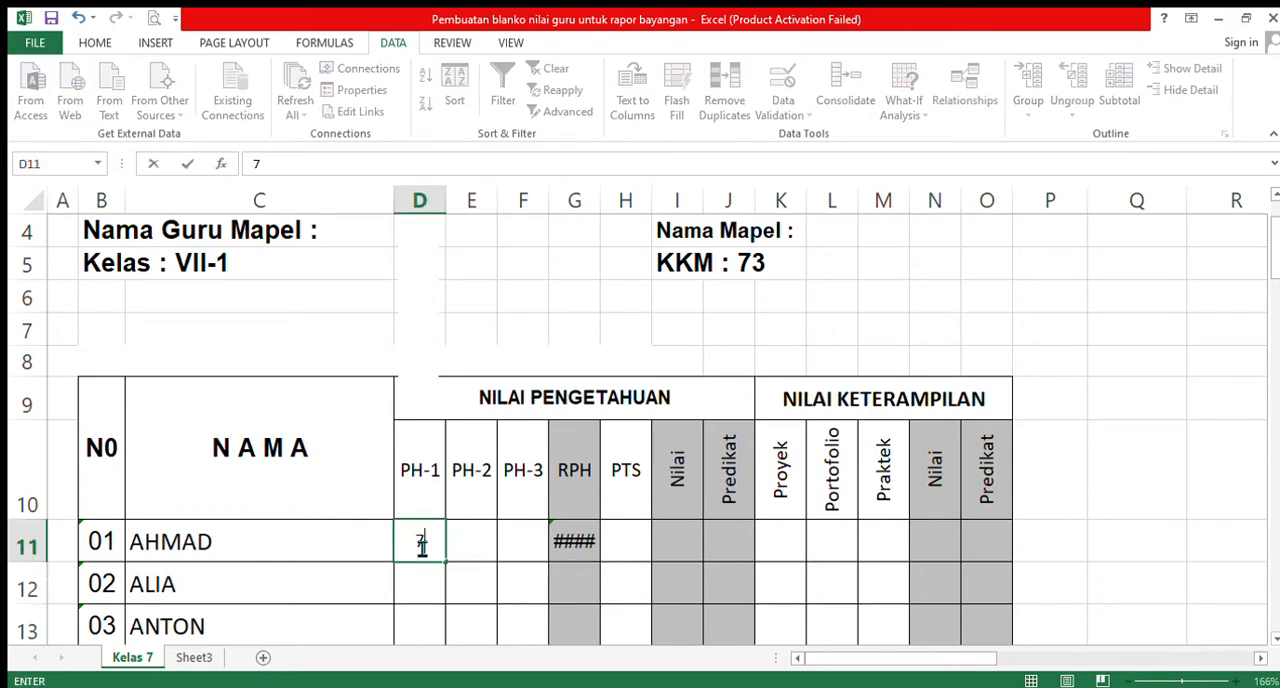
pyautogui.write('75')
pyautogui.press('Tab')
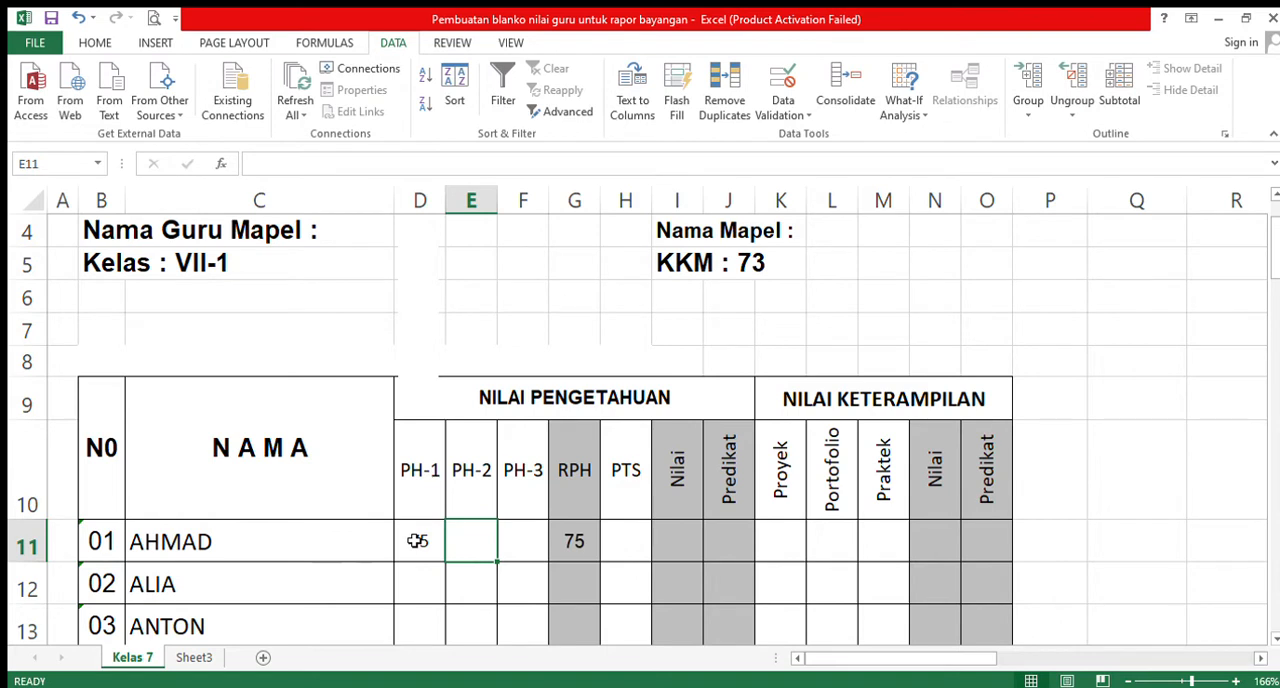
pyautogui.write('74')
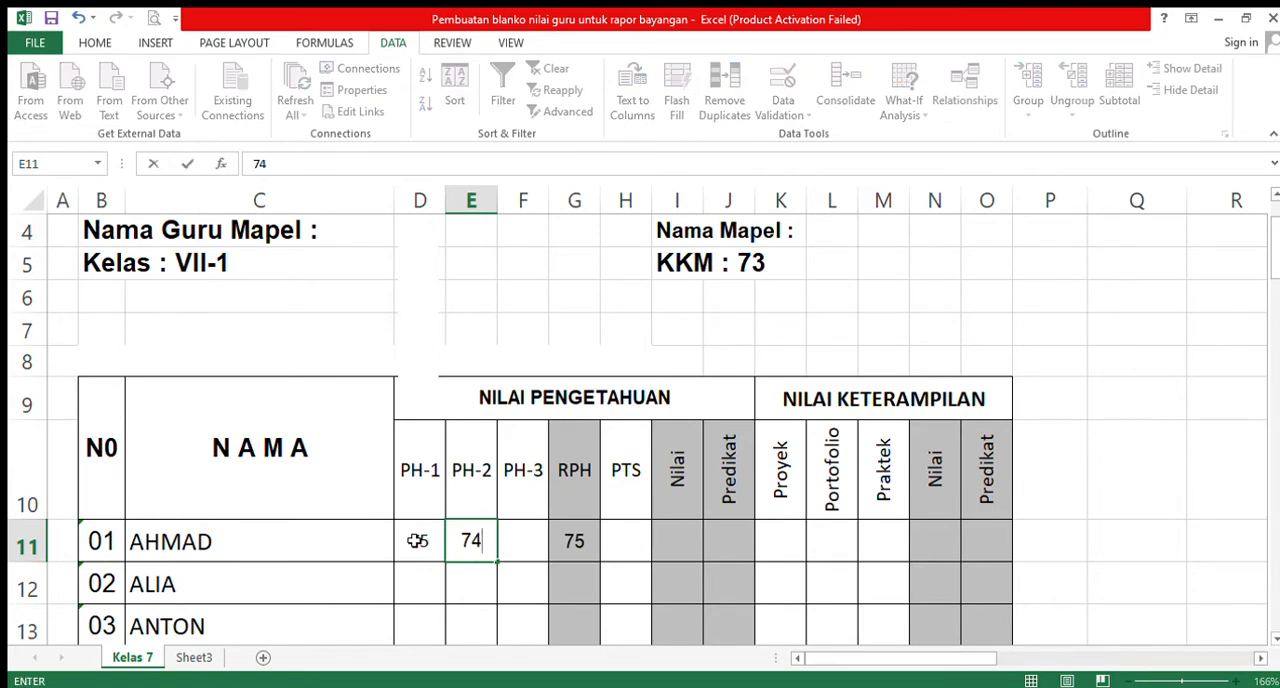
pyautogui.press('Tab')
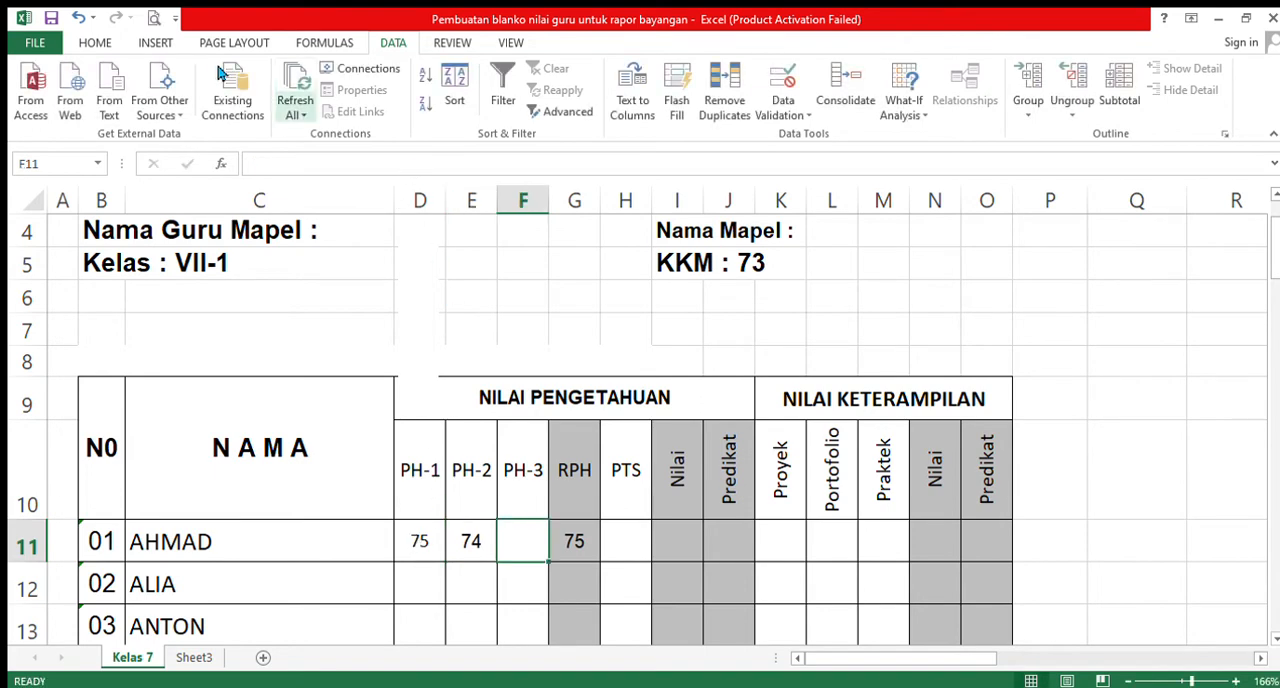
# - Set the number format of the RPH cell G11 to General
pyautogui.click(95, 42)
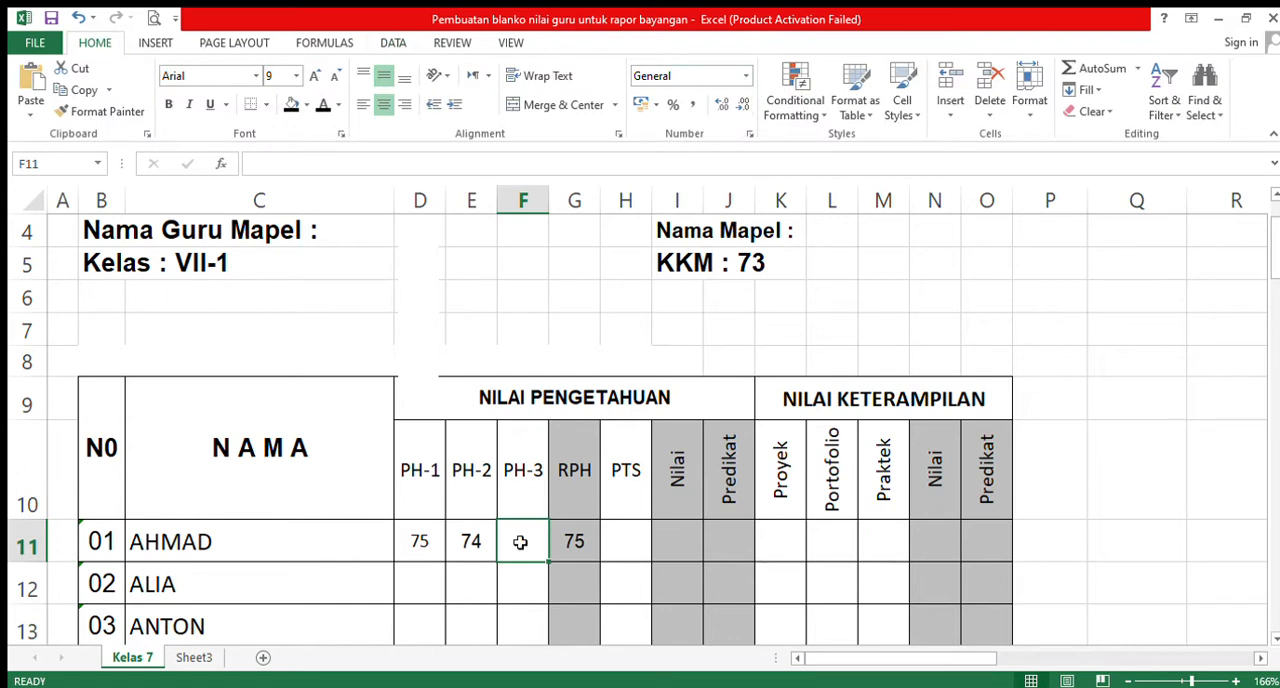
pyautogui.click(573, 541)
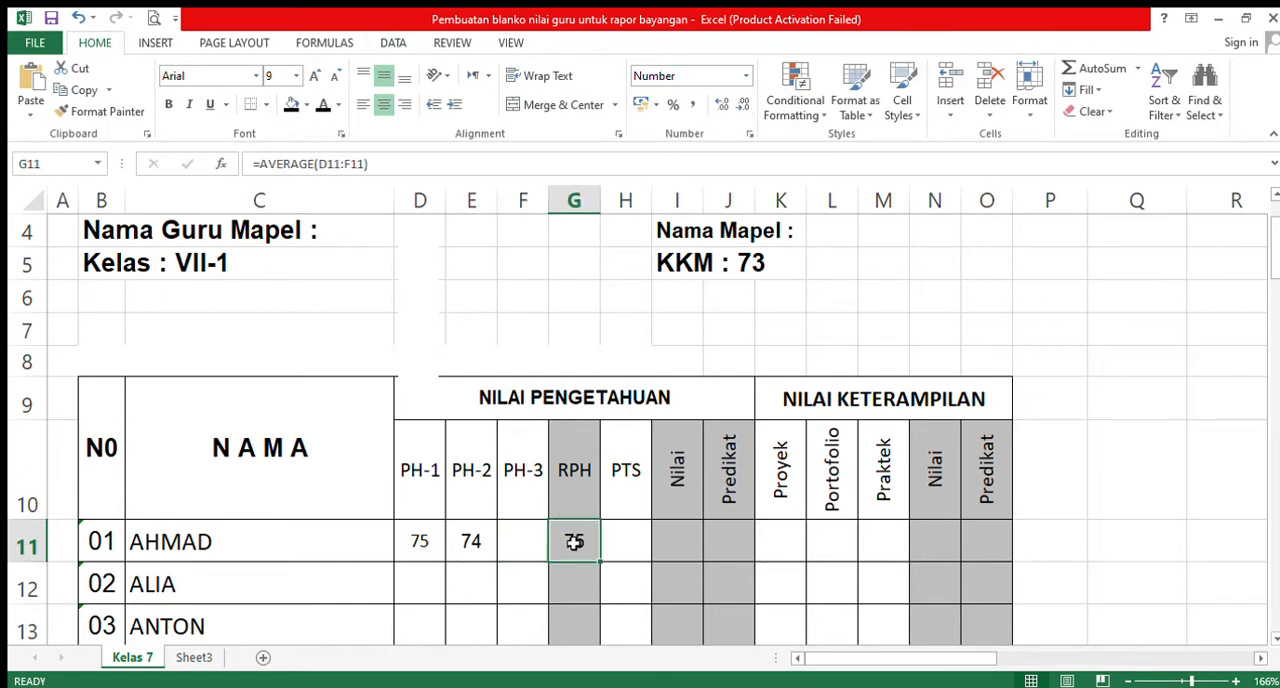
pyautogui.click(745, 77)
pyautogui.click(714, 116)
# - Test the first student's PH-3 score in F11 with 73, and replace it with 72
pyautogui.click(530, 541)
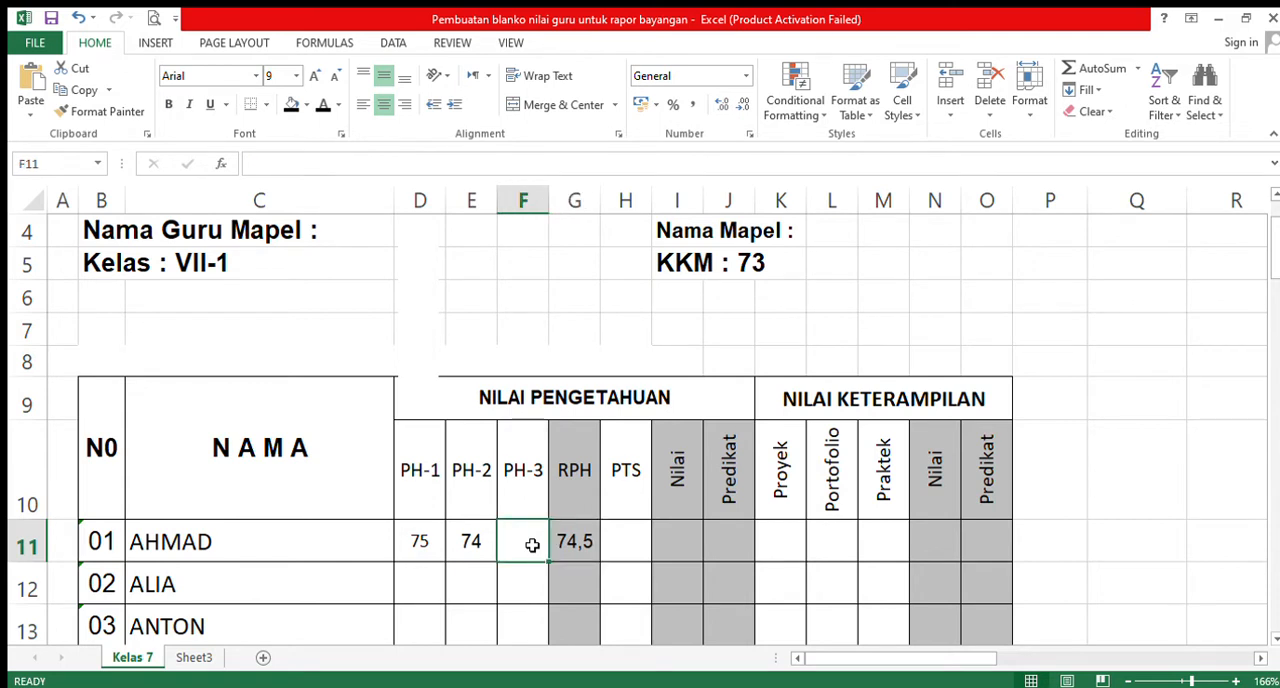
pyautogui.write('73')
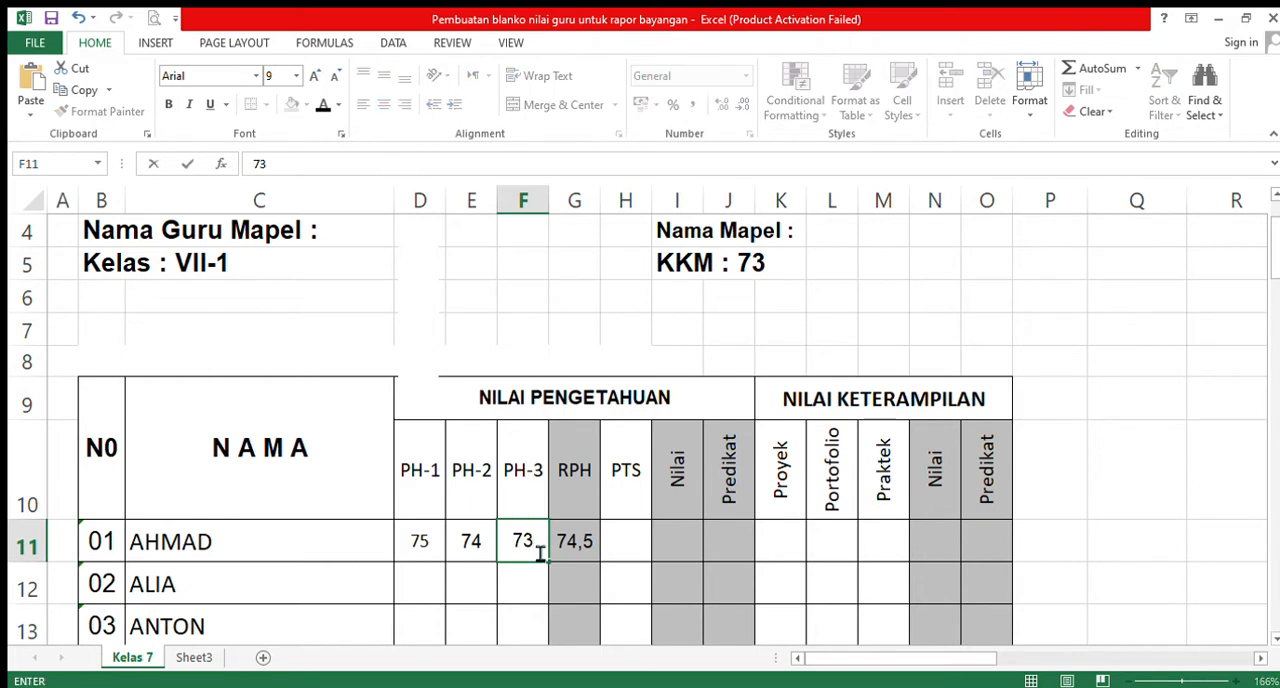
pyautogui.click(526, 580)
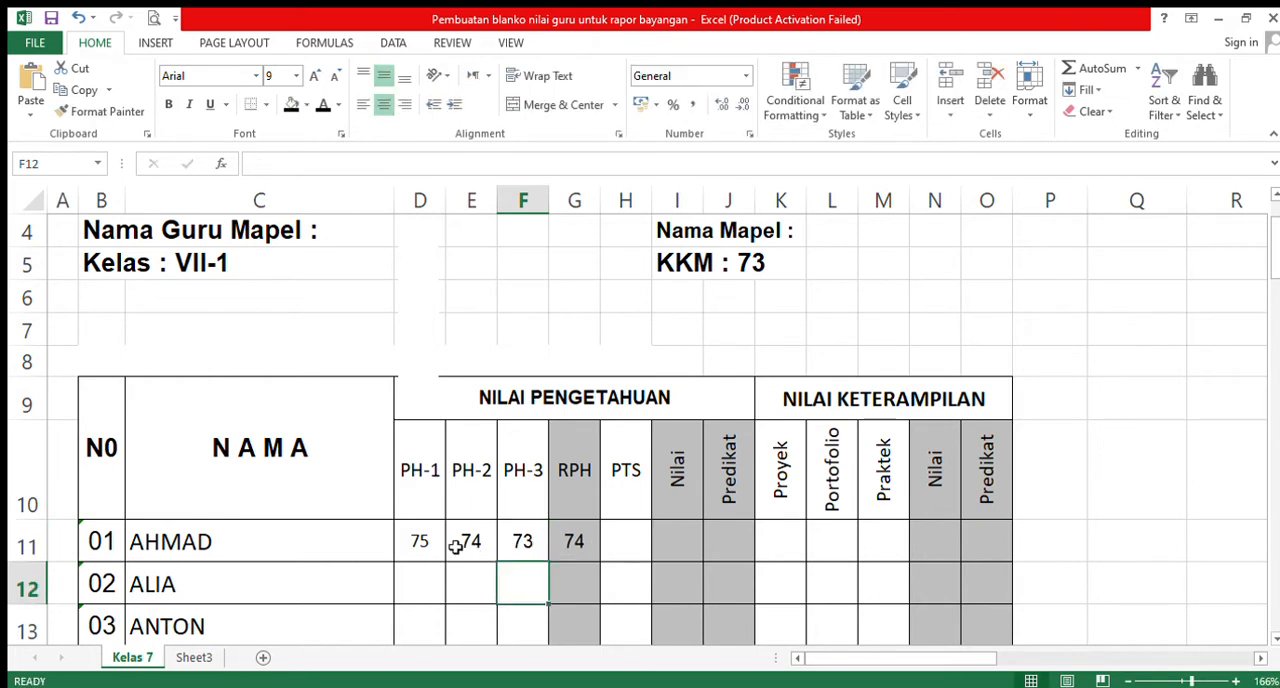
pyautogui.click(526, 541)
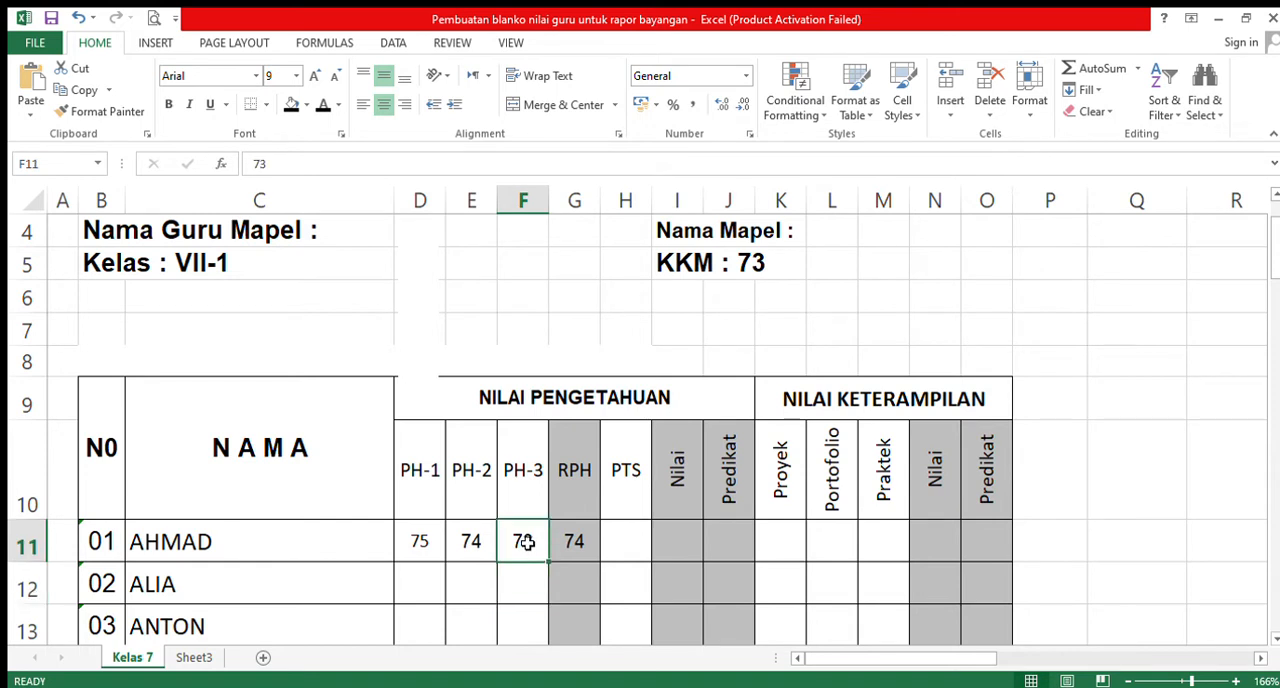
pyautogui.write('72')
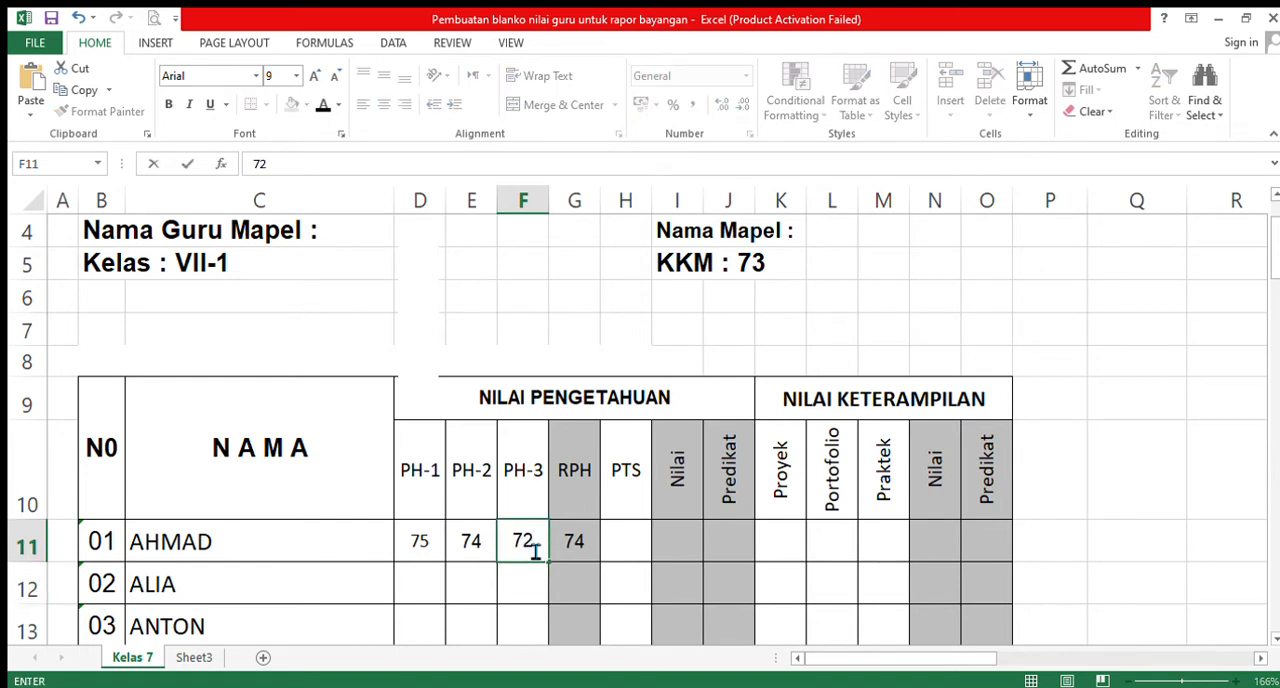
pyautogui.click(520, 592)
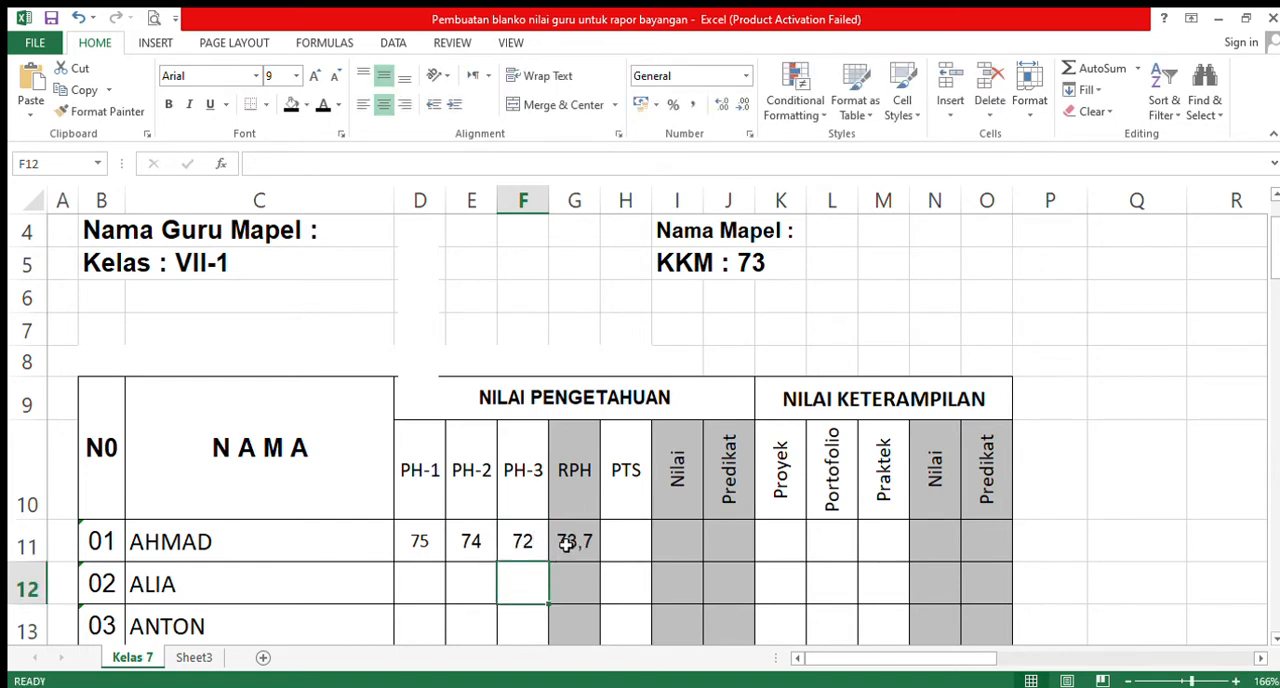
# - Set the RPH cell G11 to the Number format and clear the test scores from D11:F11
pyautogui.click(578, 541)
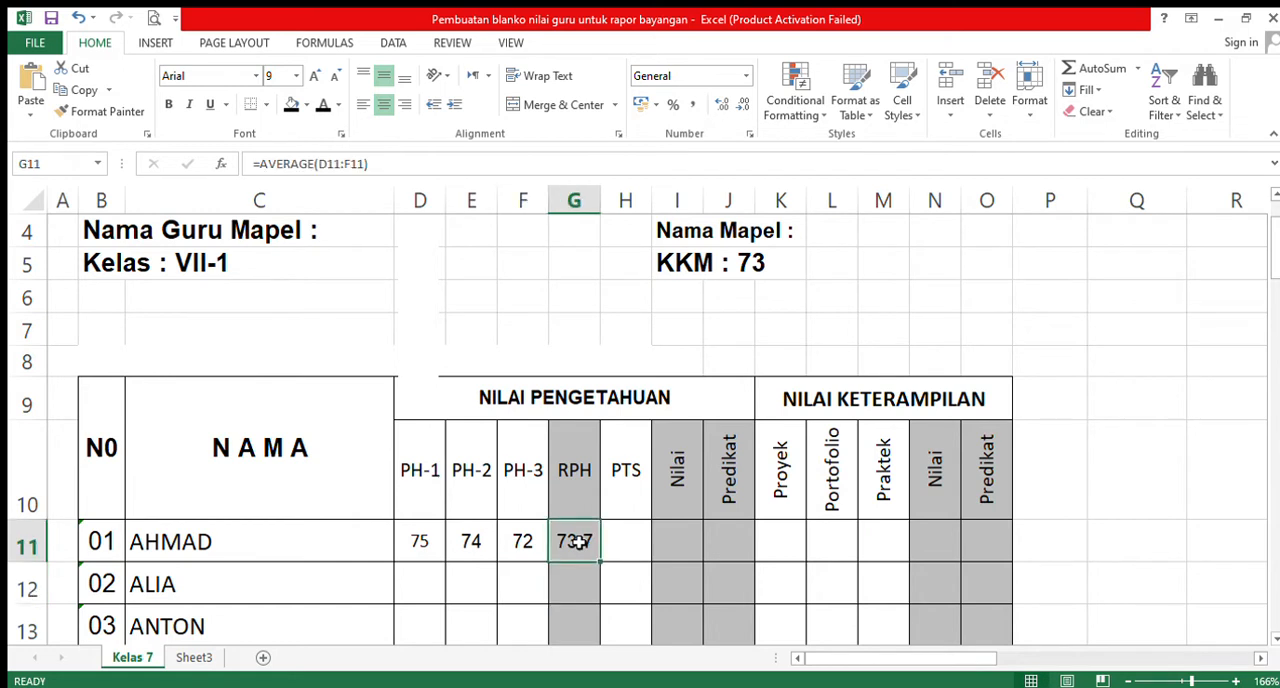
pyautogui.click(743, 77)
pyautogui.click(711, 146)
pyautogui.moveTo(412, 549); pyautogui.dragTo(508, 549)
pyautogui.press('Delete')
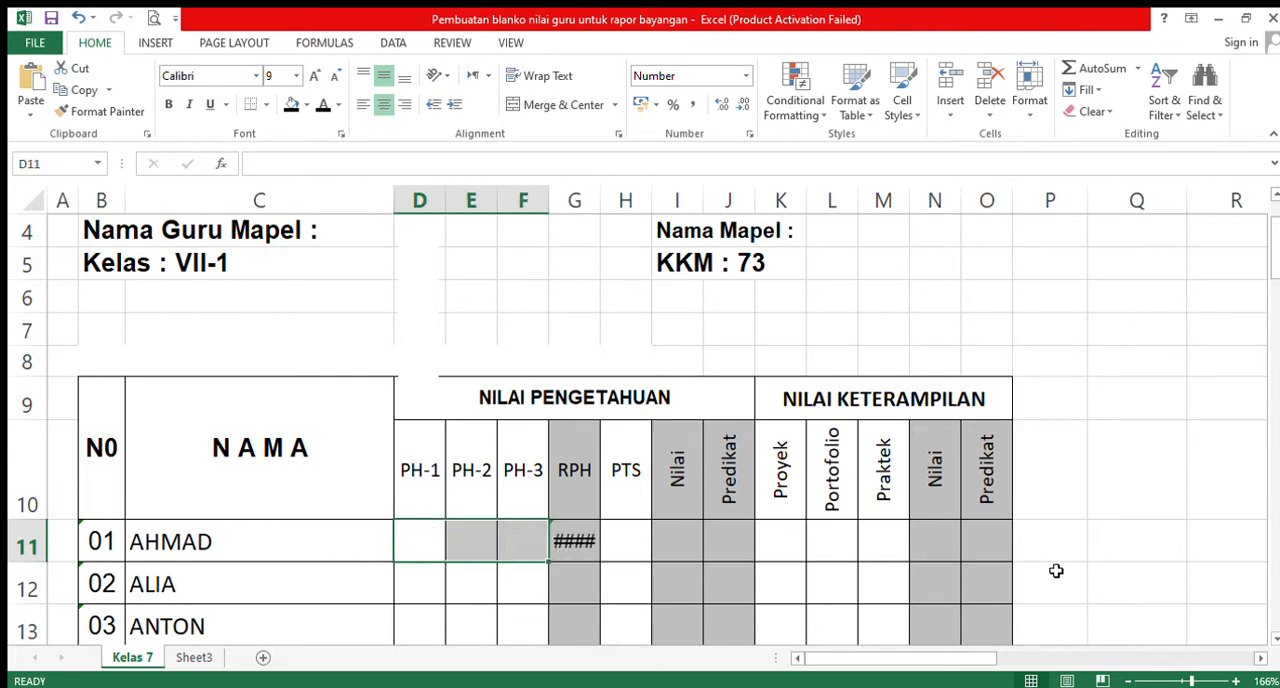
# - Insert an IF function with an opening parenthesis before AVERAGE in the formula of the first student's RPH cell G11
pyautogui.scroll(-1, 977, 517)
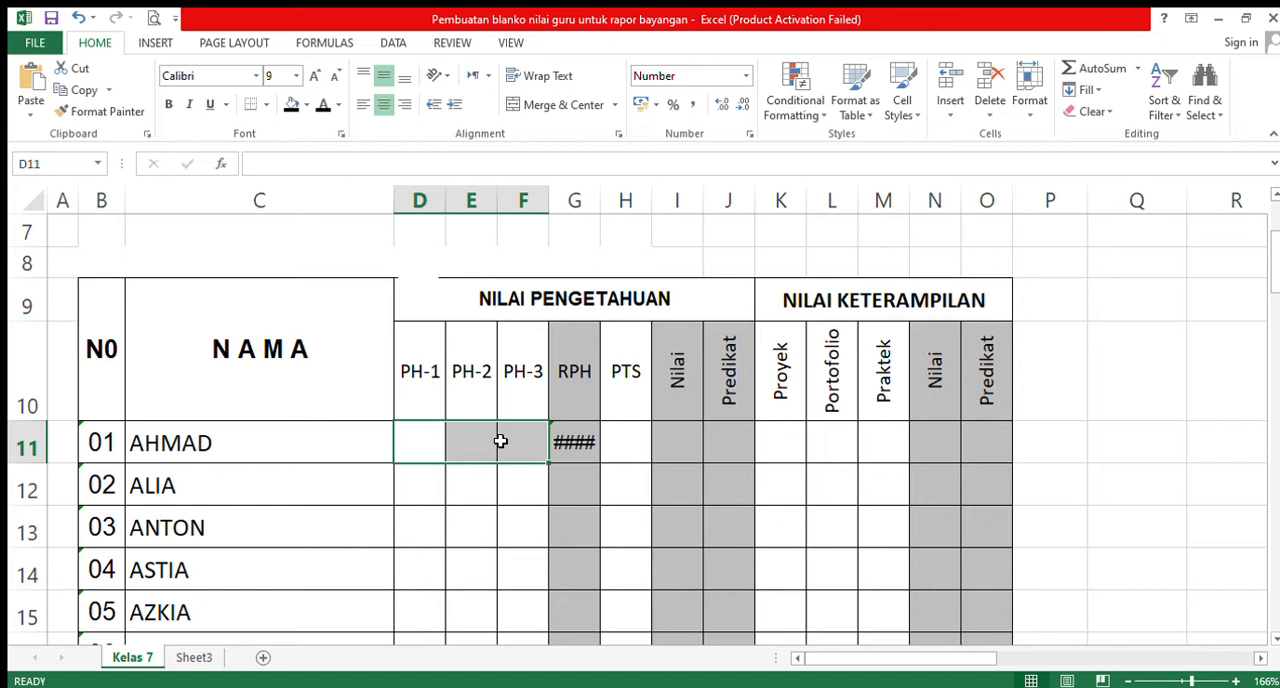
pyautogui.click(574, 444)
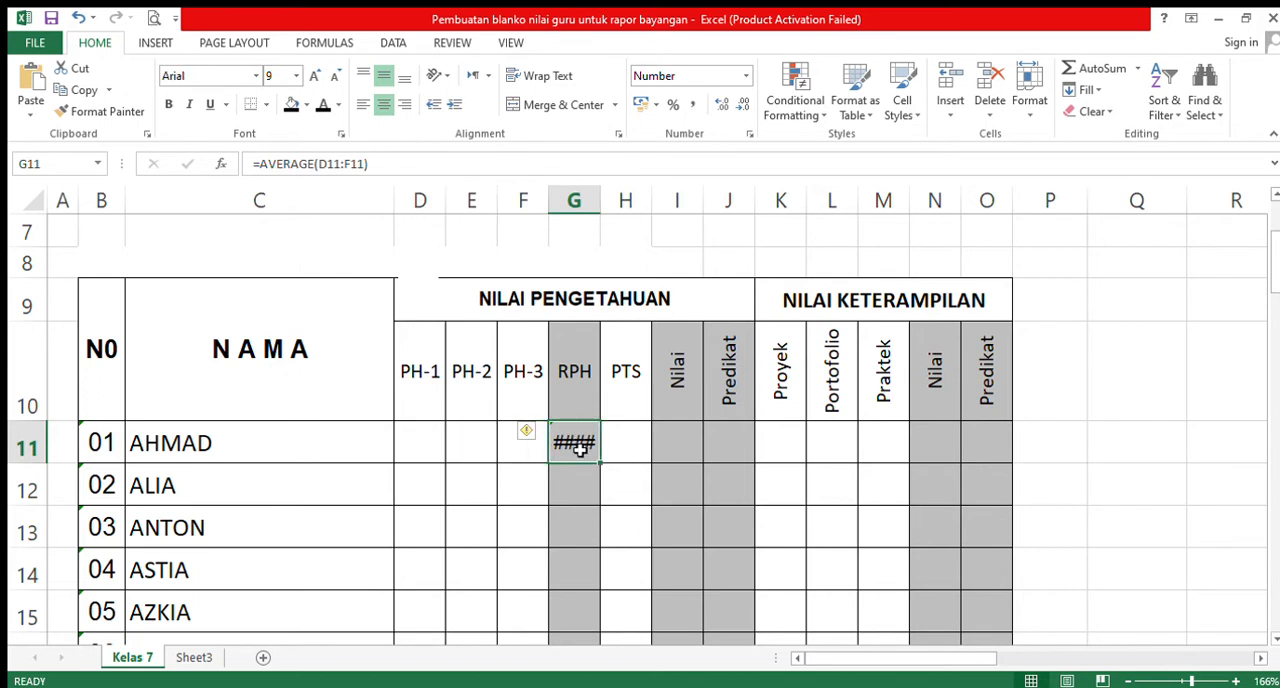
pyautogui.click(274, 172)
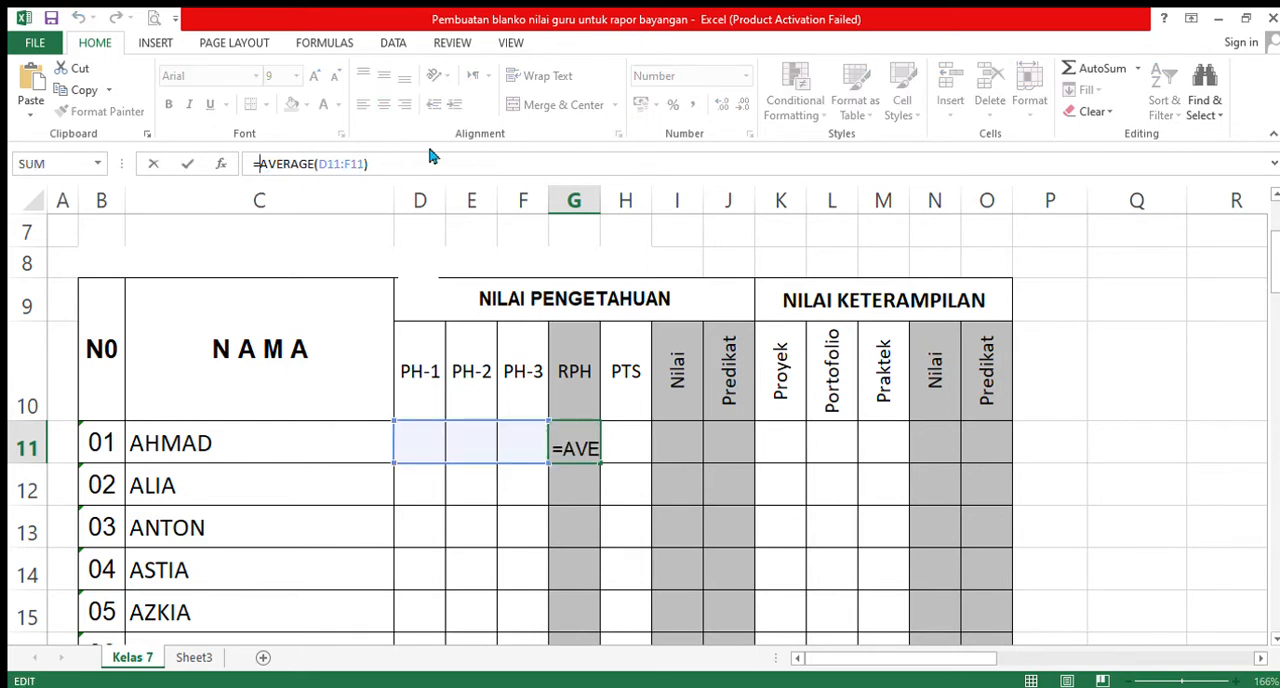
pyautogui.write('IF')
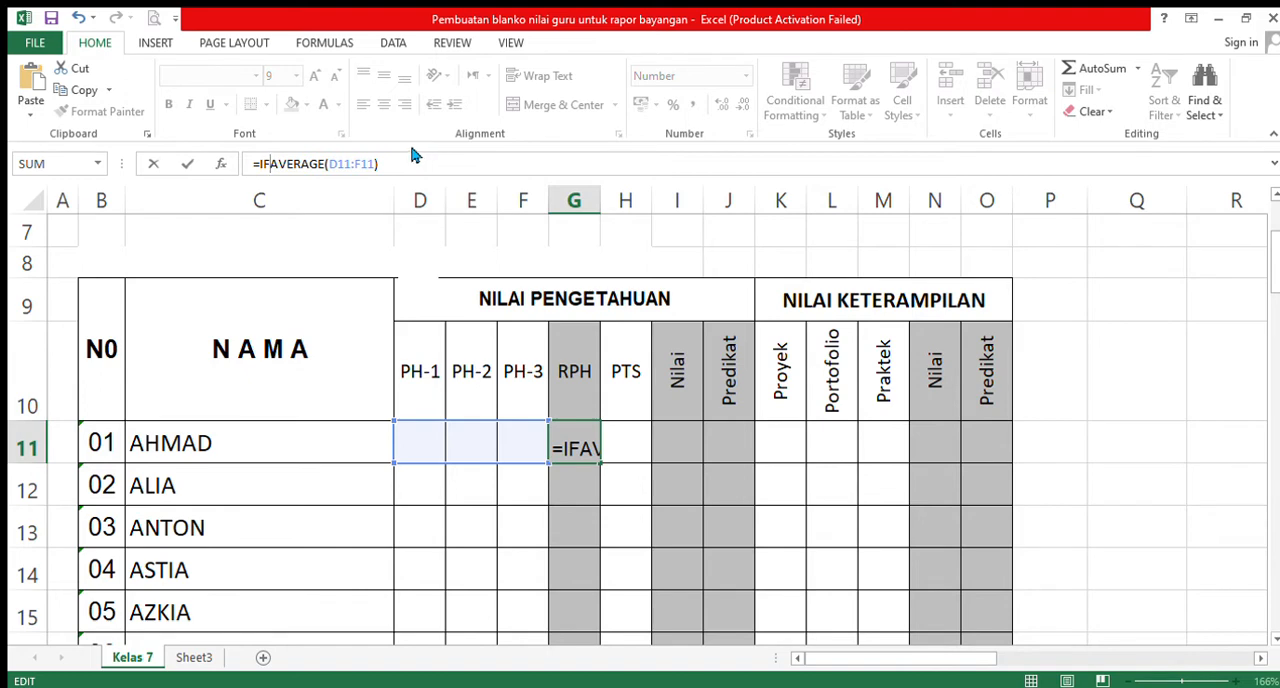
pyautogui.click(416, 446)
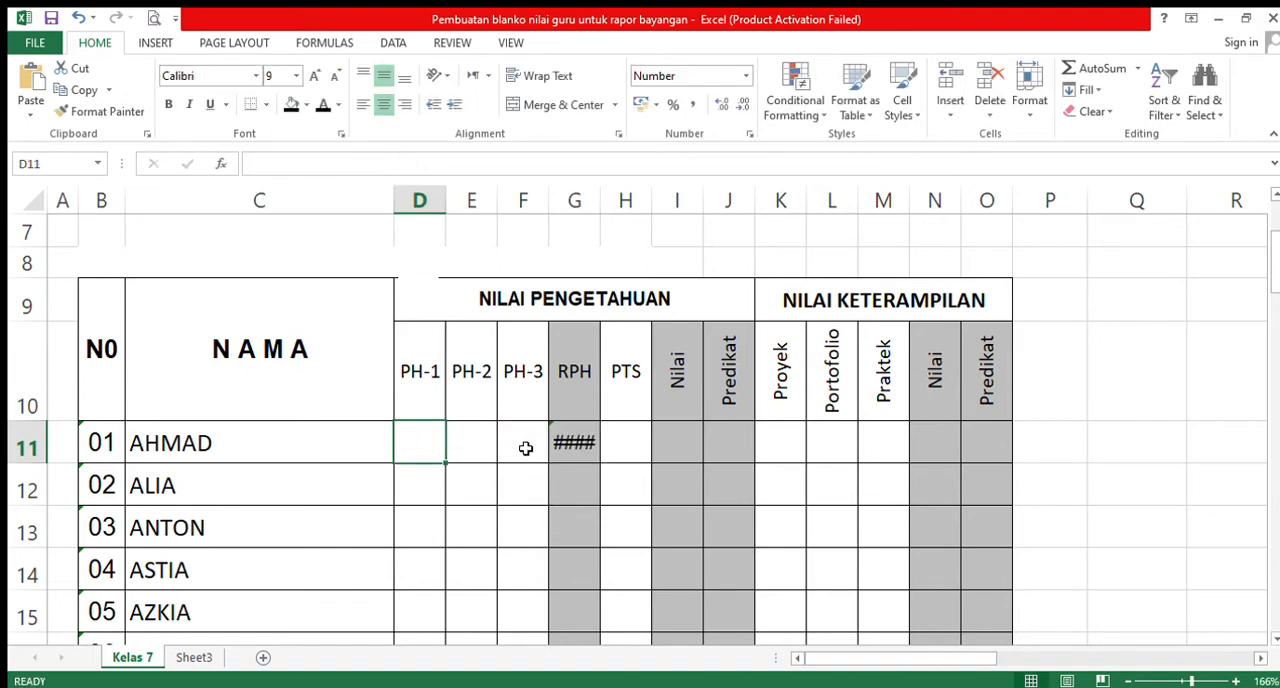
pyautogui.click(580, 445)
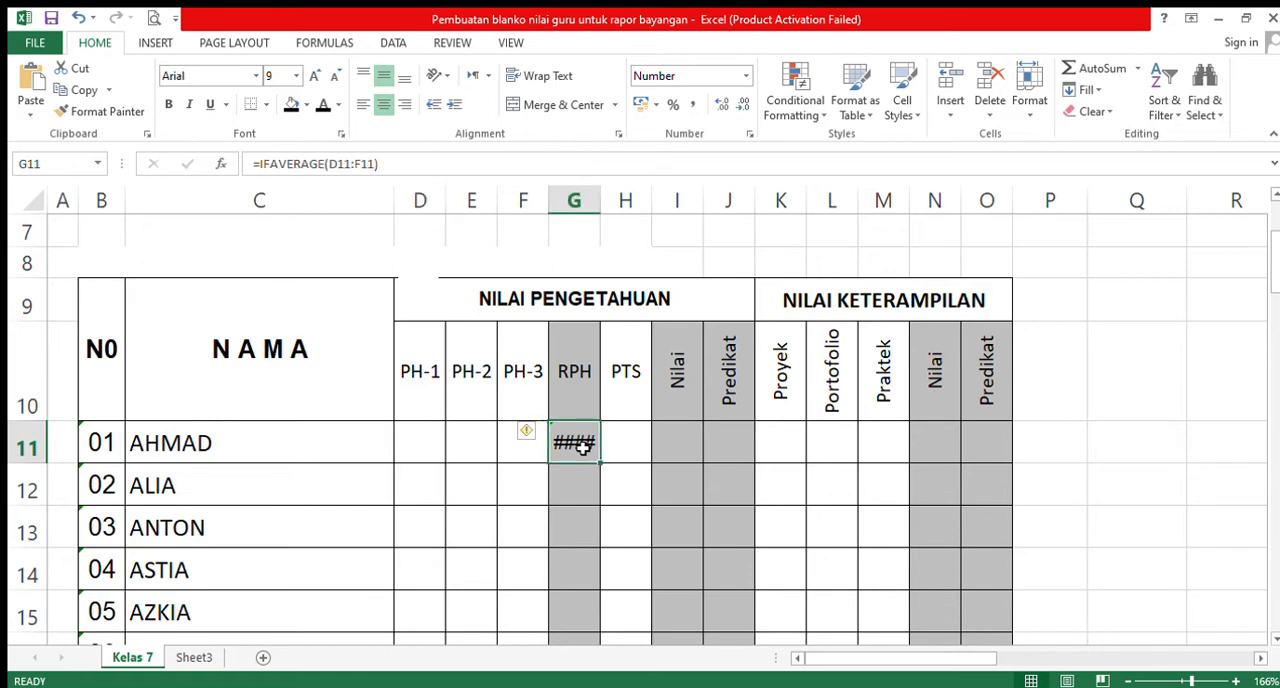
pyautogui.click(272, 168)
pyautogui.doubleClick(276, 168)
pyautogui.click(274, 168)
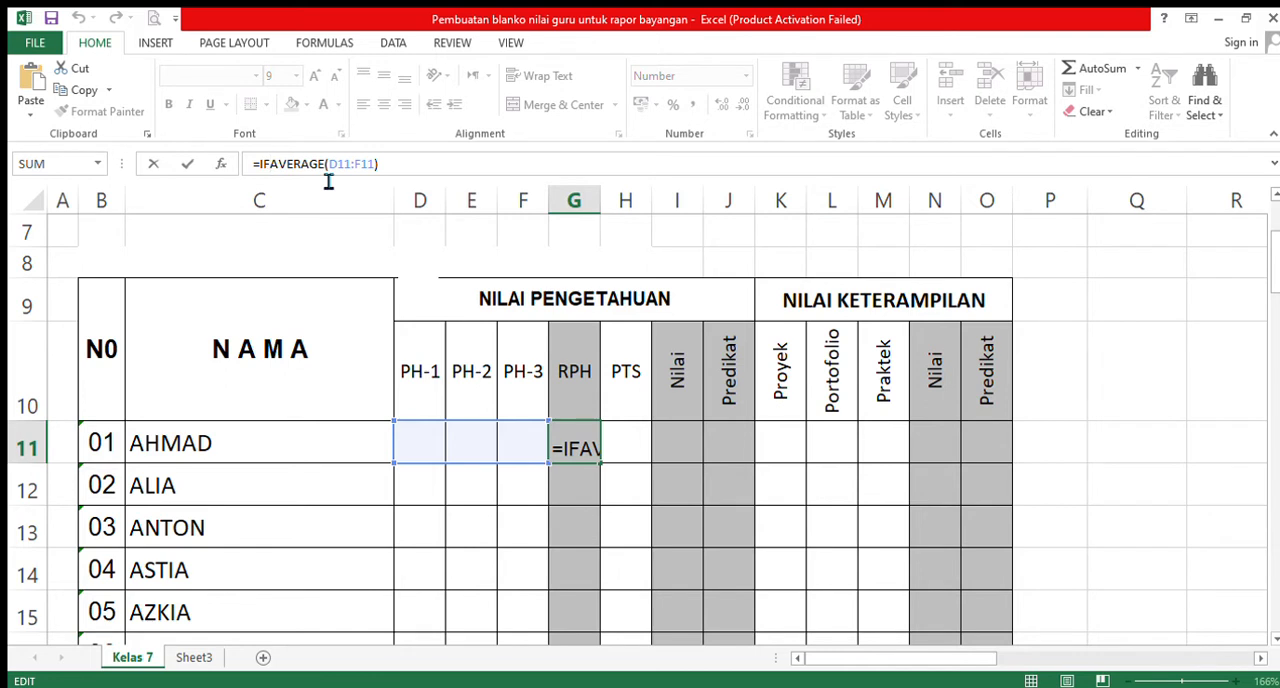
pyautogui.write('(')
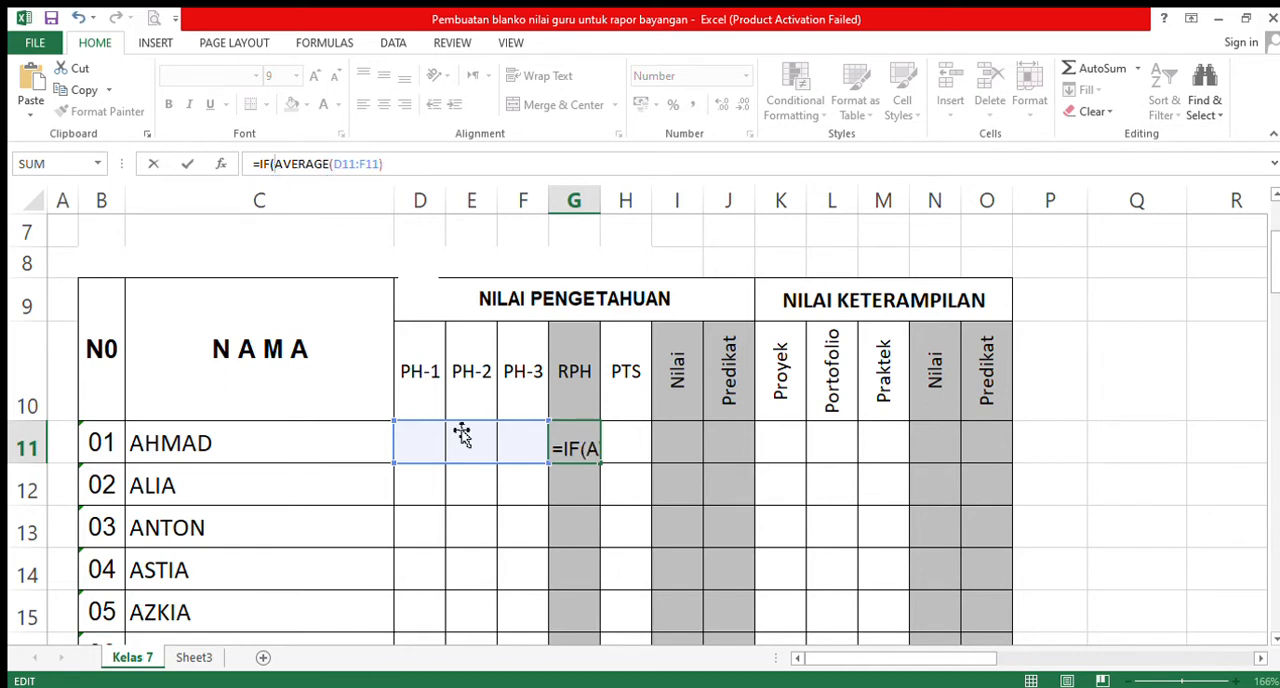
# - Complete the G11 formula as =IF(D11="";"";AVERAGE(D11:F11)) so that it stays blank when PH-1 is empty
pyautogui.click(430, 440)
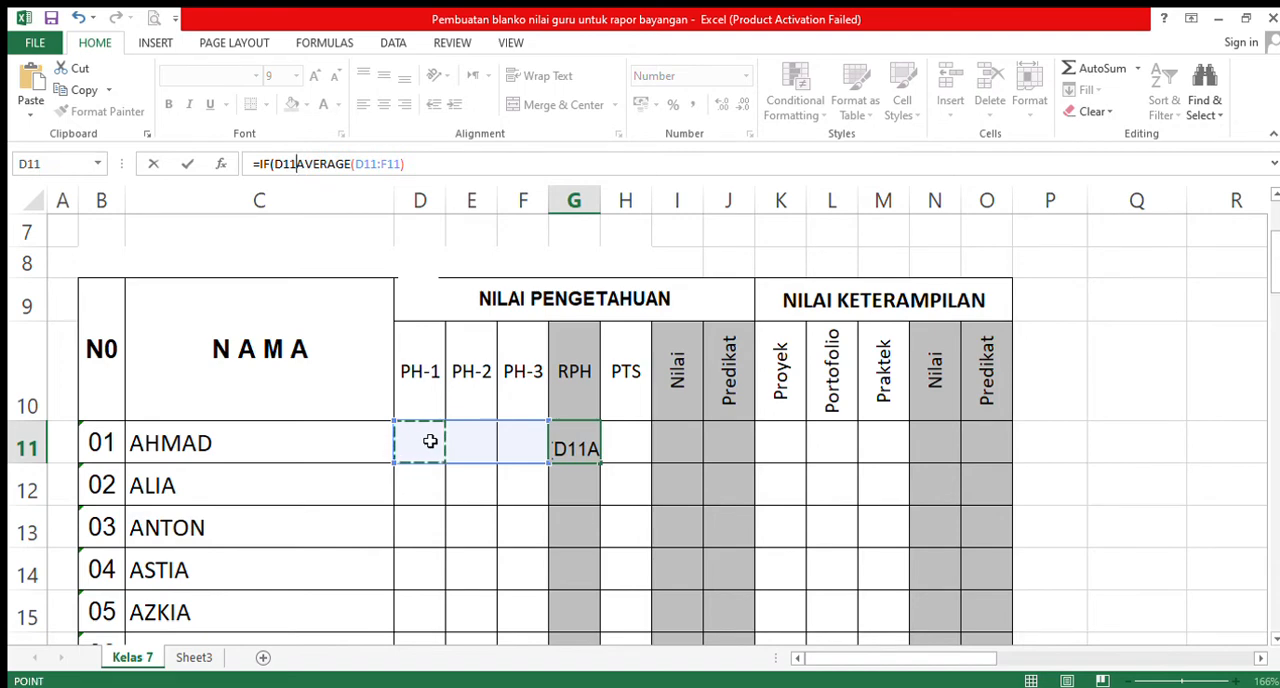
pyautogui.write('=')
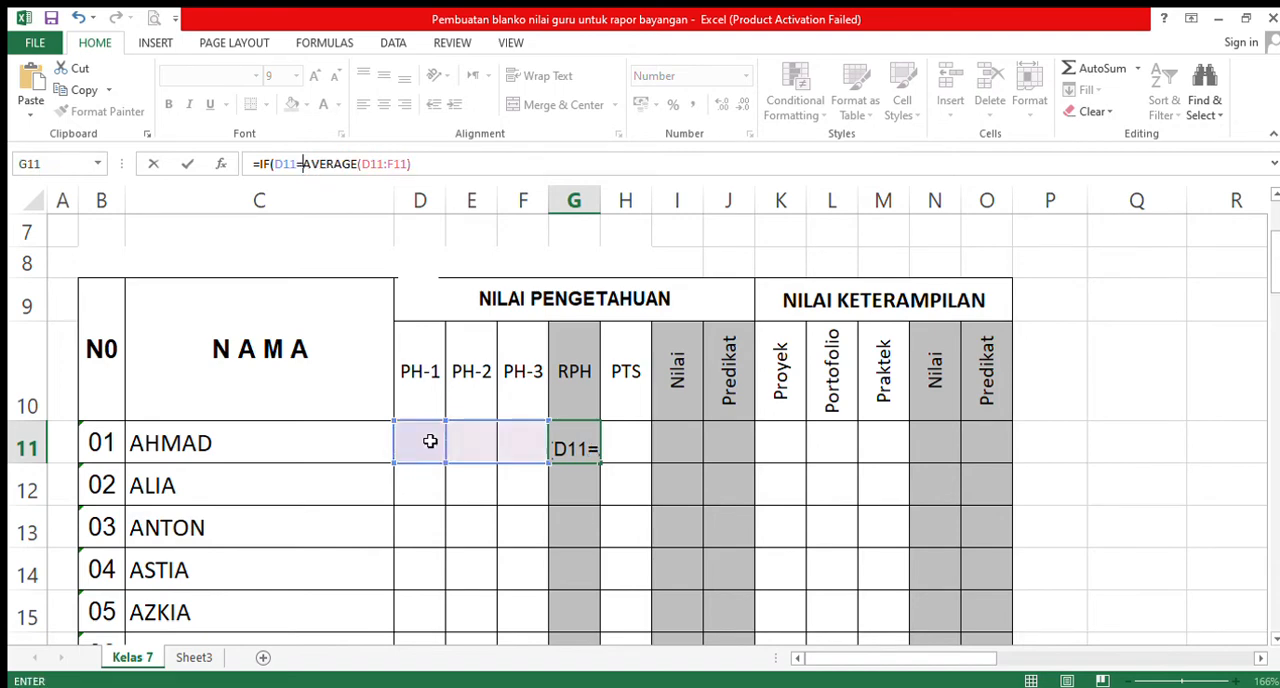
pyautogui.write('""')
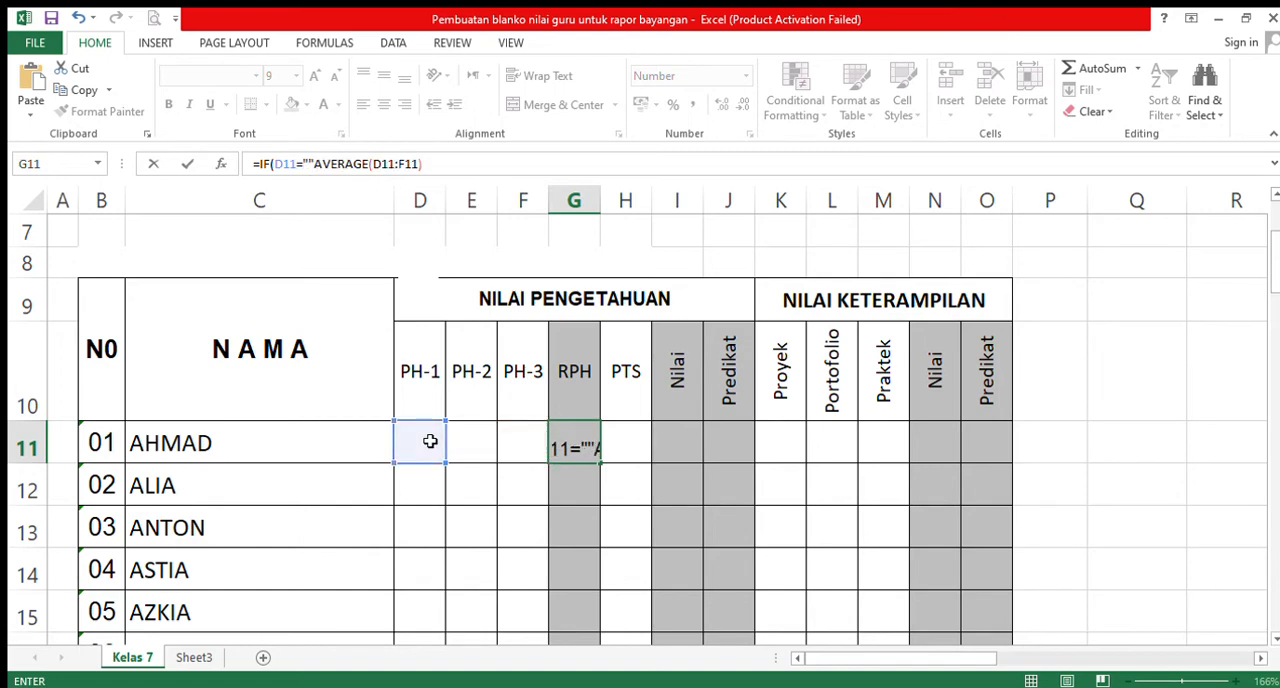
pyautogui.write(';')
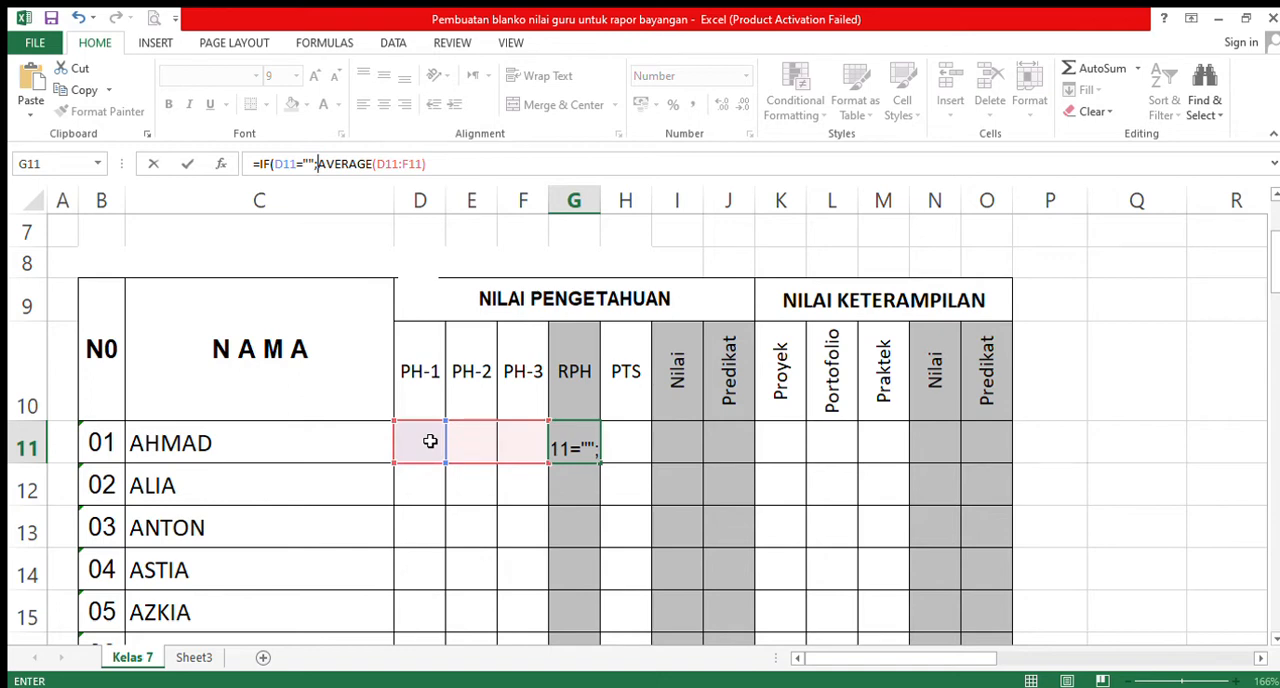
pyautogui.write('""')
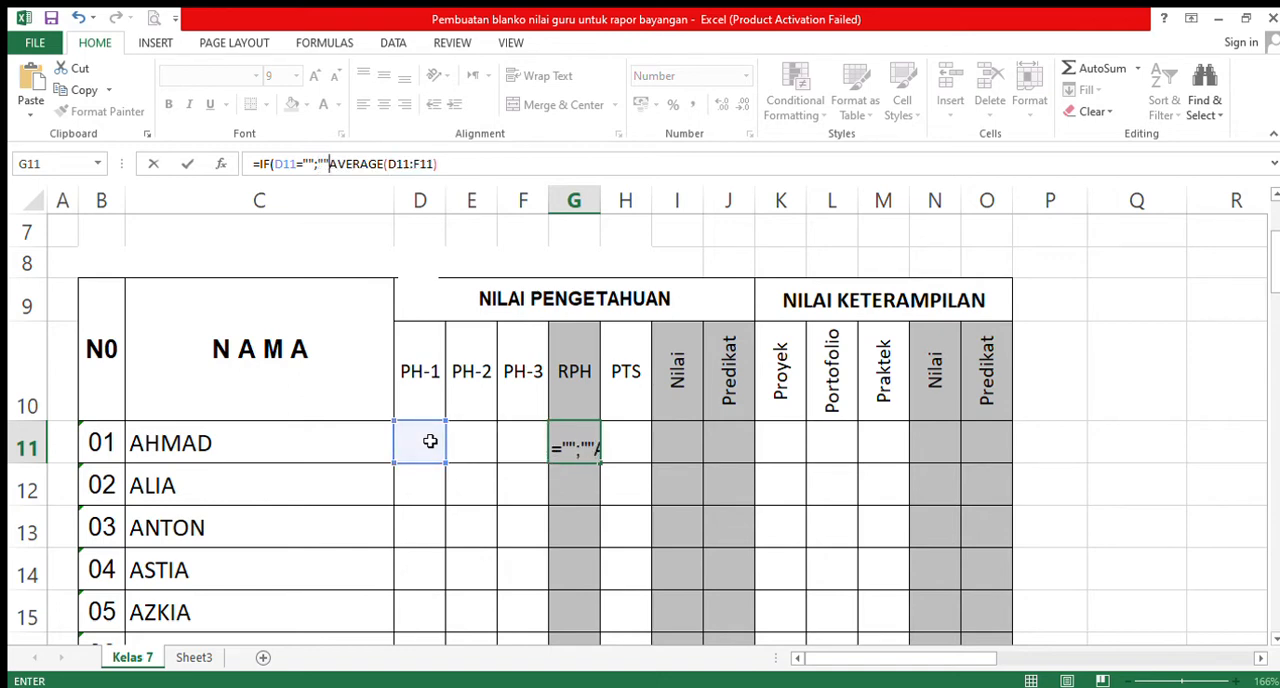
pyautogui.write(';')
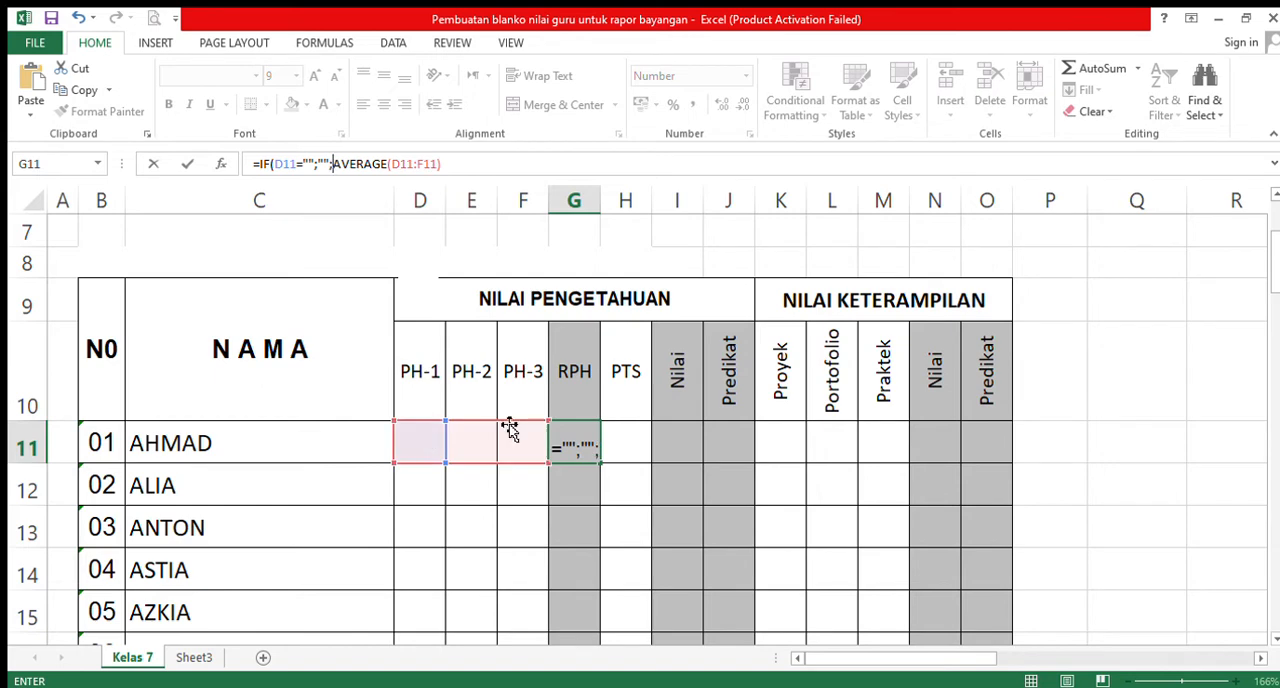
pyautogui.press('F2')
pyautogui.write(')')
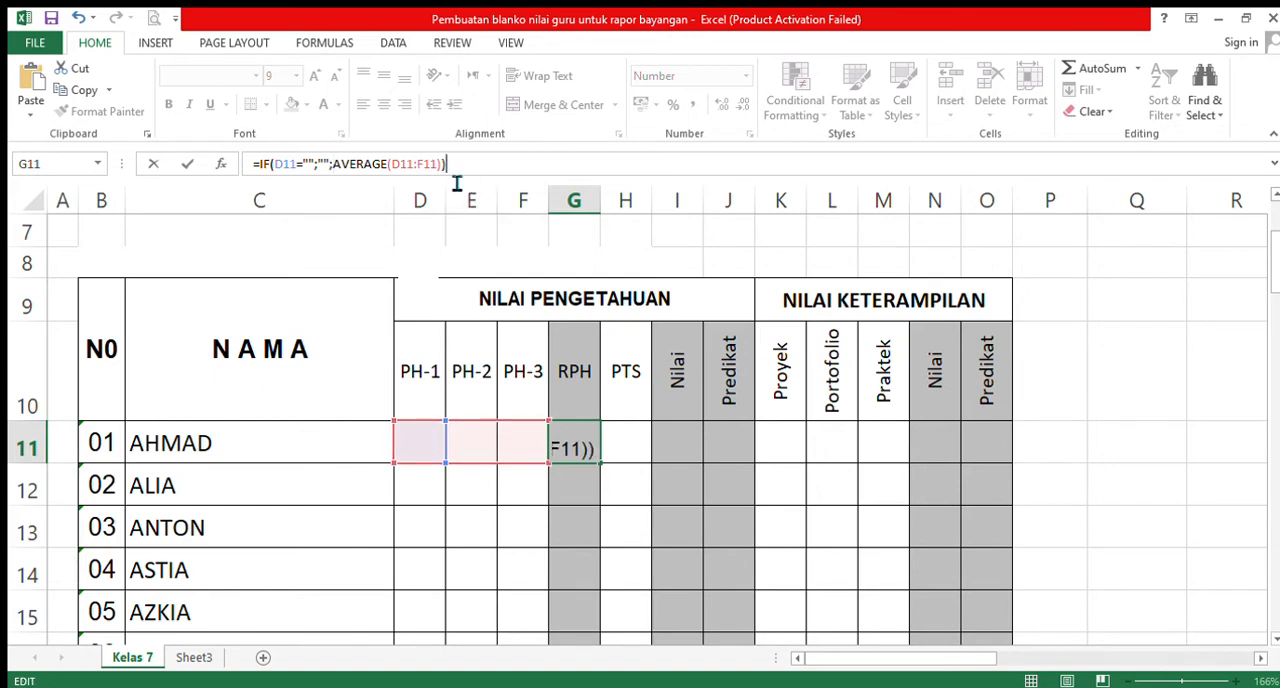
pyautogui.press('Return')
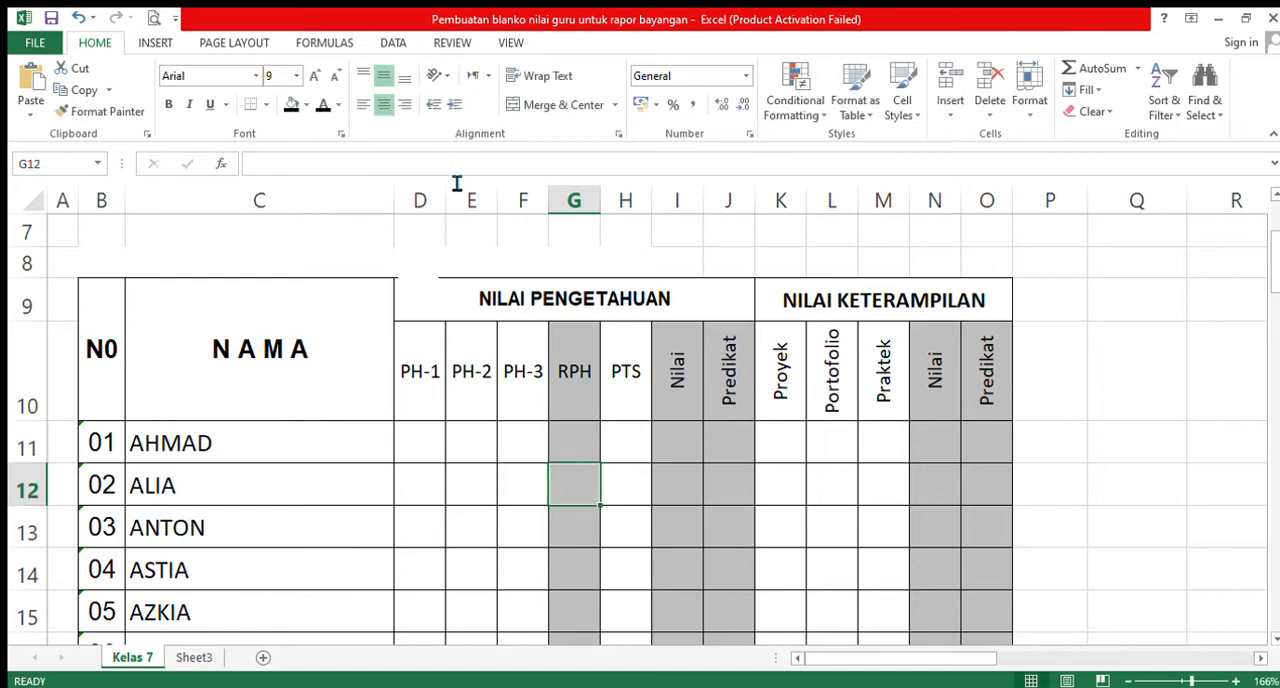
# - Copy the full text of the IF formula in the RPH cell G11
pyautogui.click(580, 438)
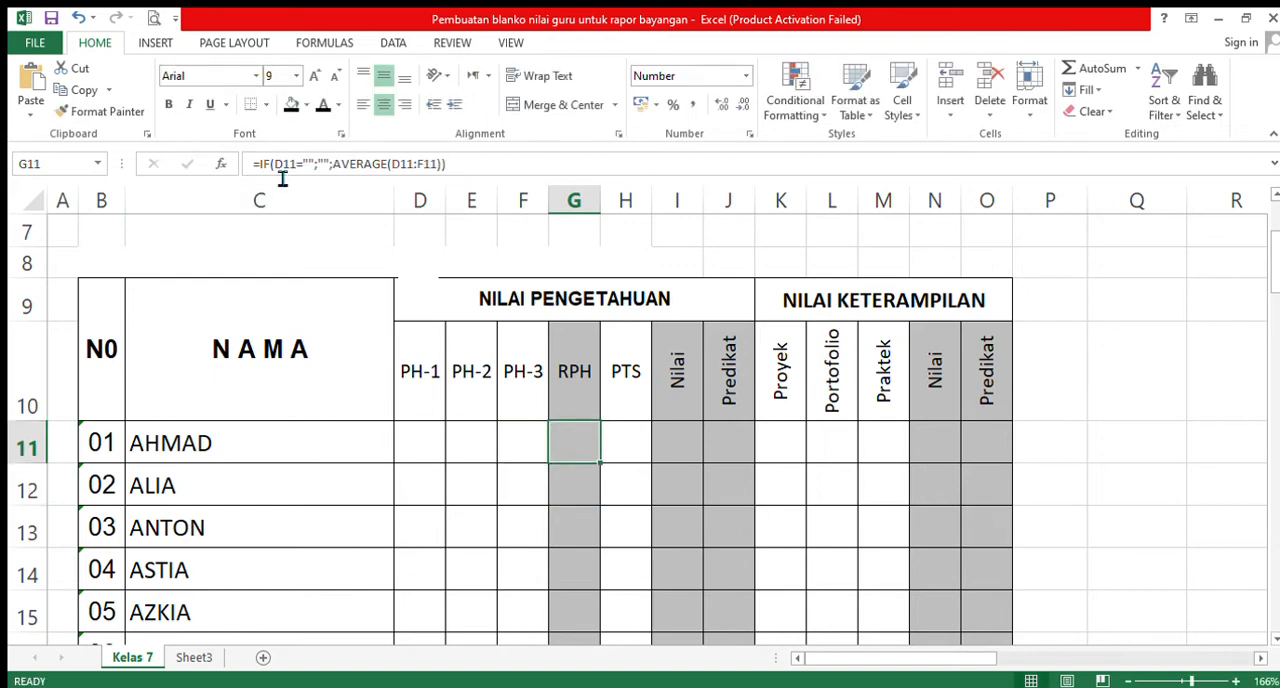
pyautogui.moveTo(258, 168); pyautogui.dragTo(480, 186)
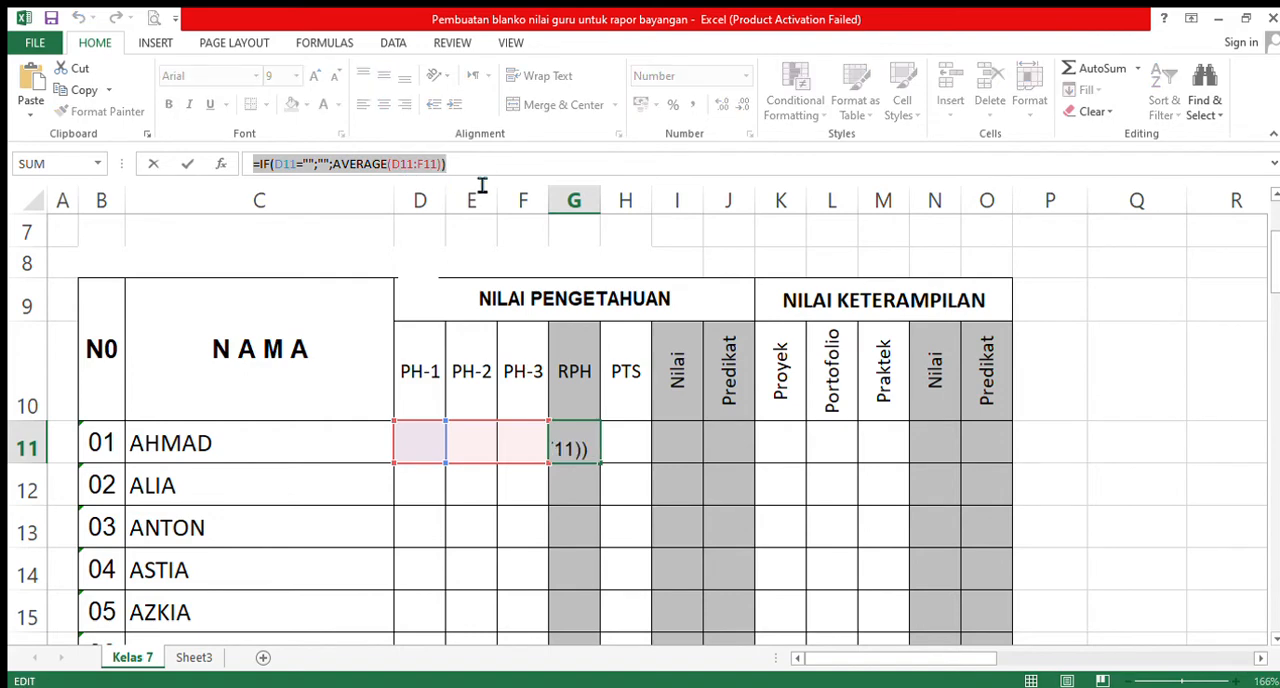
pyautogui.write('=')
pyautogui.click(1057, 457)
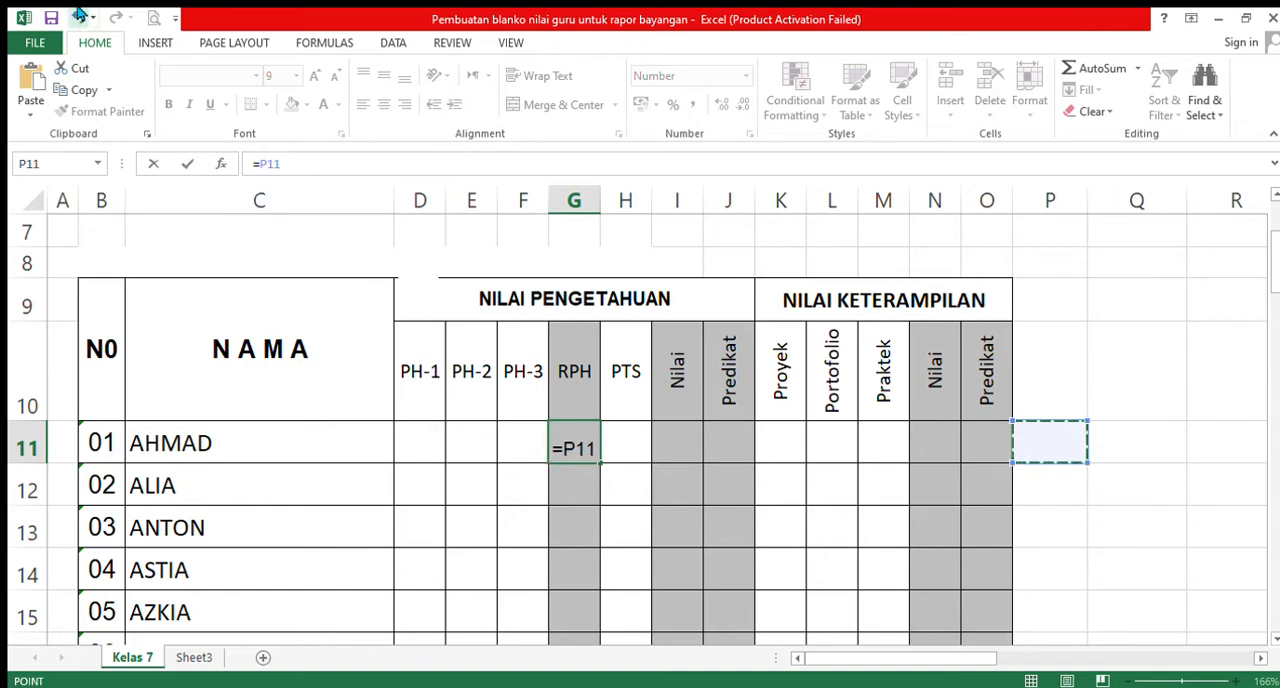
pyautogui.click(79, 17)
pyautogui.hotkey('ctrl', 'c')
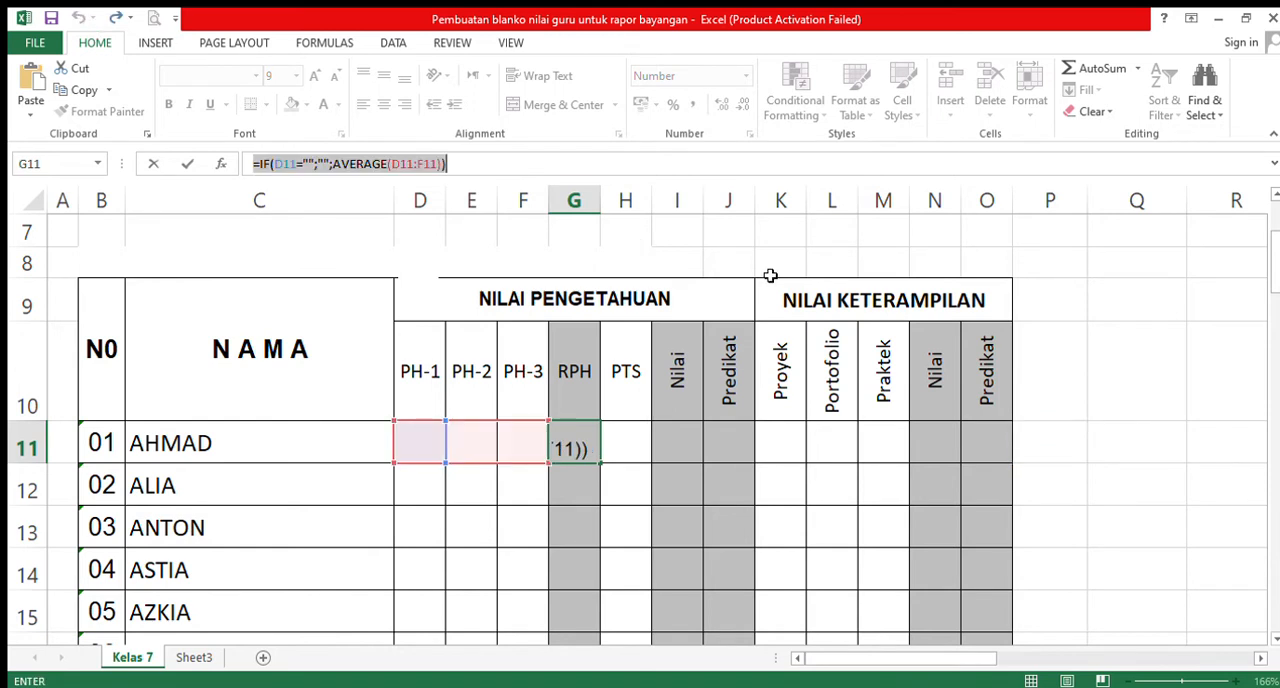
# - Keep the IF formula in G11 and paste its copied text into cell Q11 beside the table
pyautogui.click(472, 176)
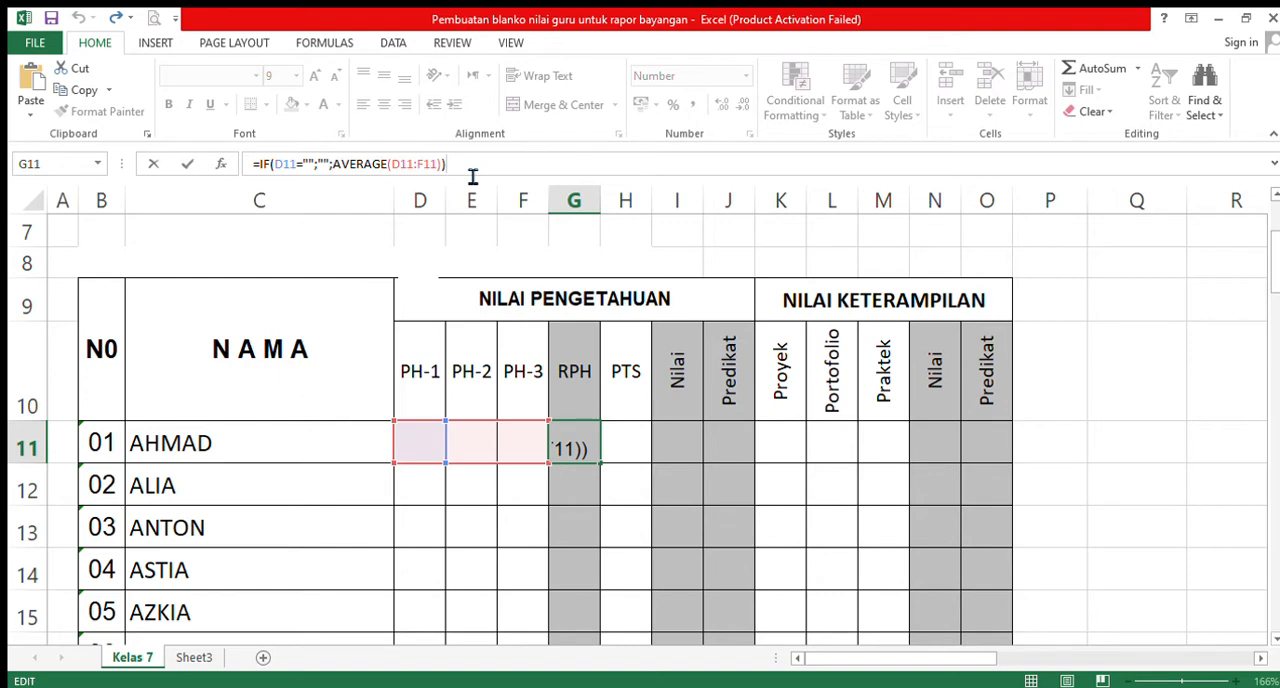
pyautogui.press('Return')
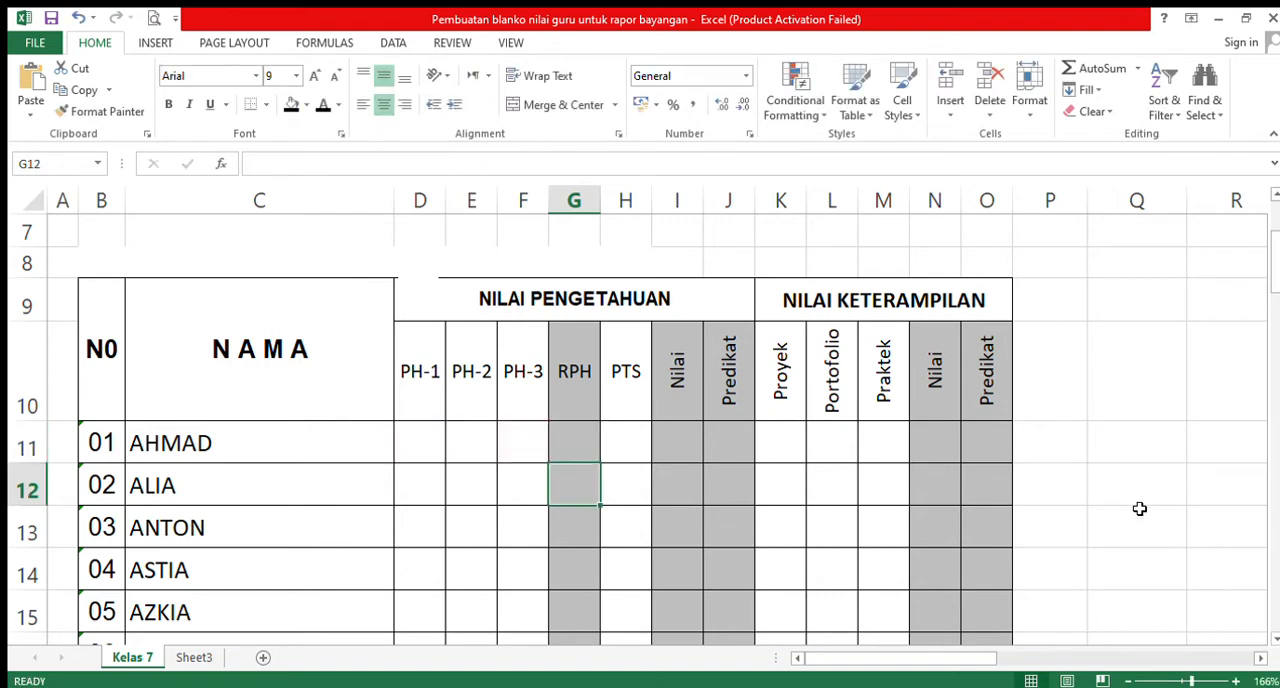
pyautogui.click(1114, 454)
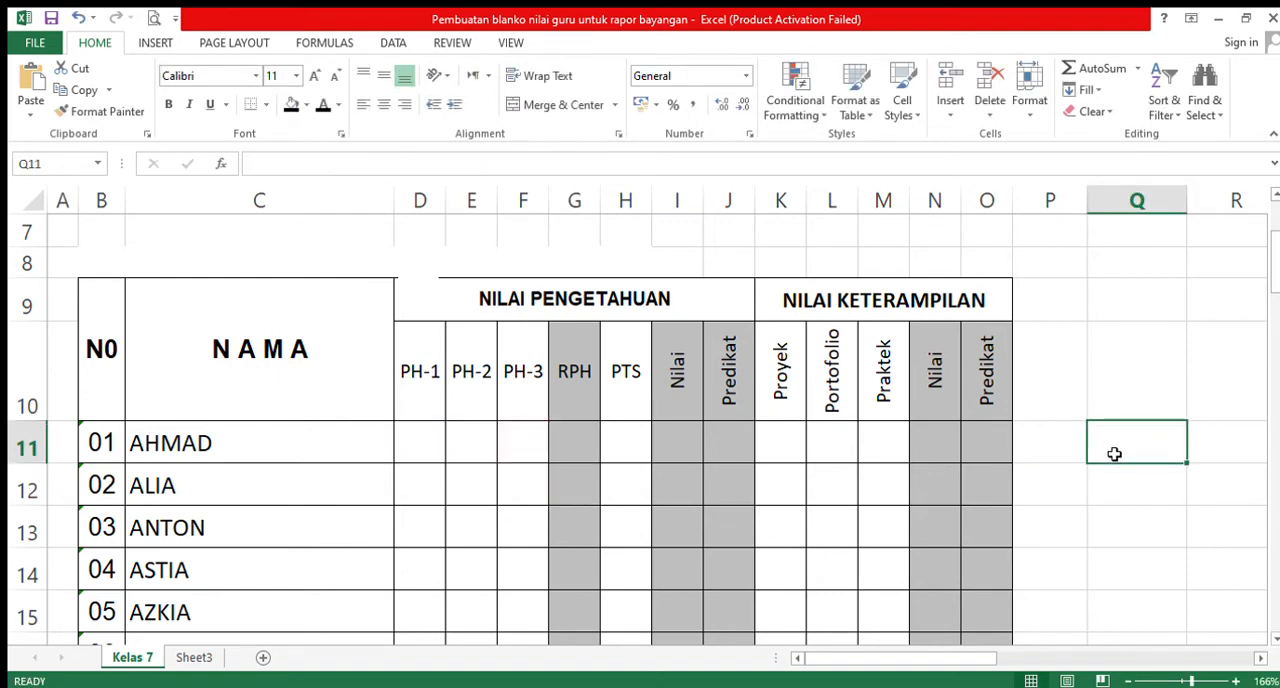
pyautogui.hotkey('ctrl', 'v')
pyautogui.rightClick(1108, 450)
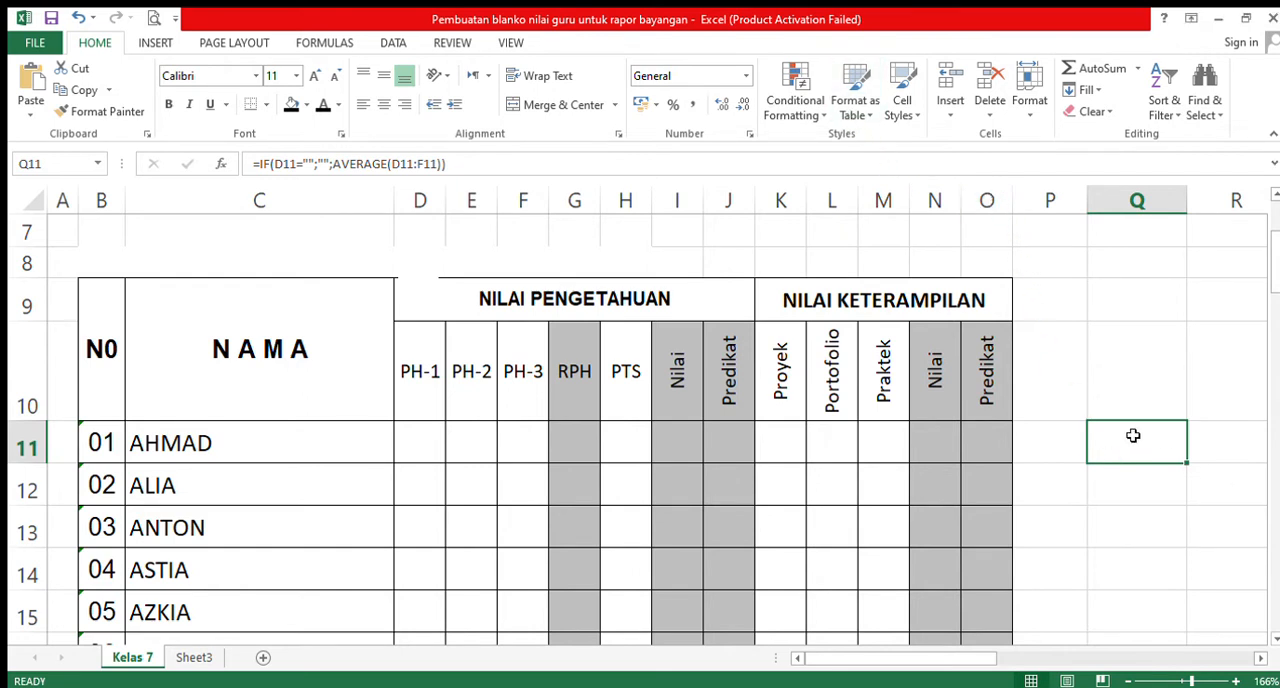
pyautogui.click(1146, 530)
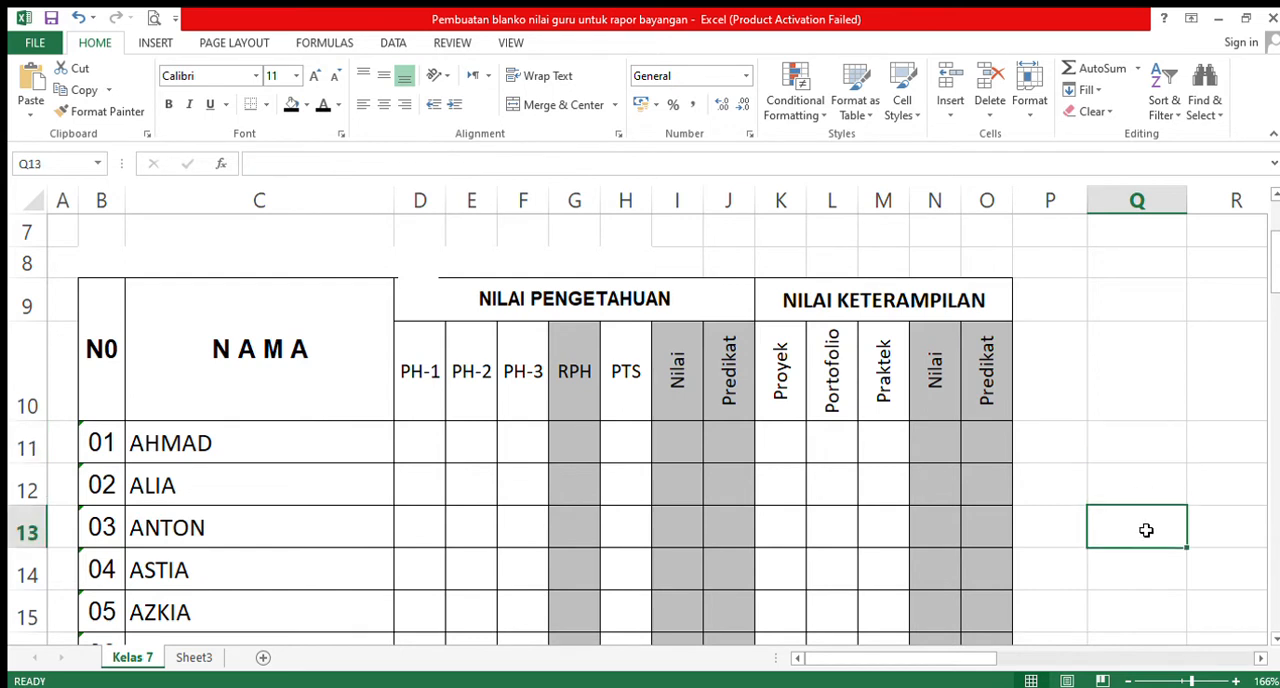
pyautogui.click(1158, 437)
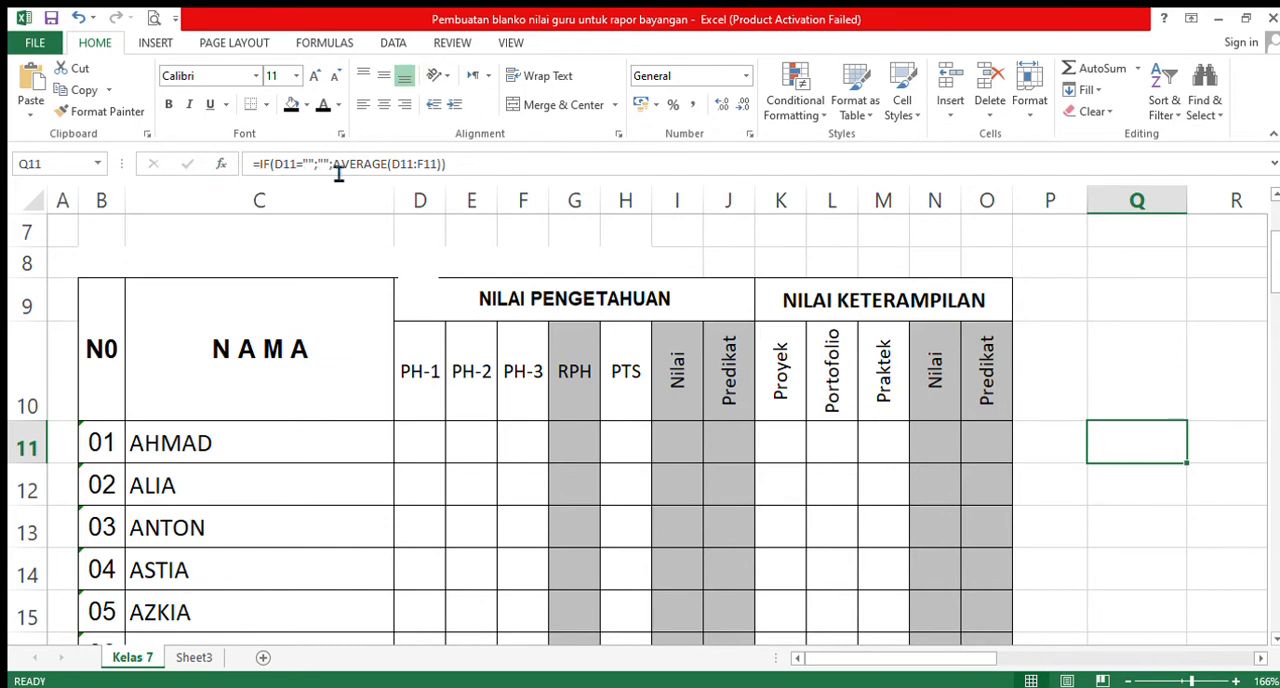
pyautogui.doubleClick(1131, 449)
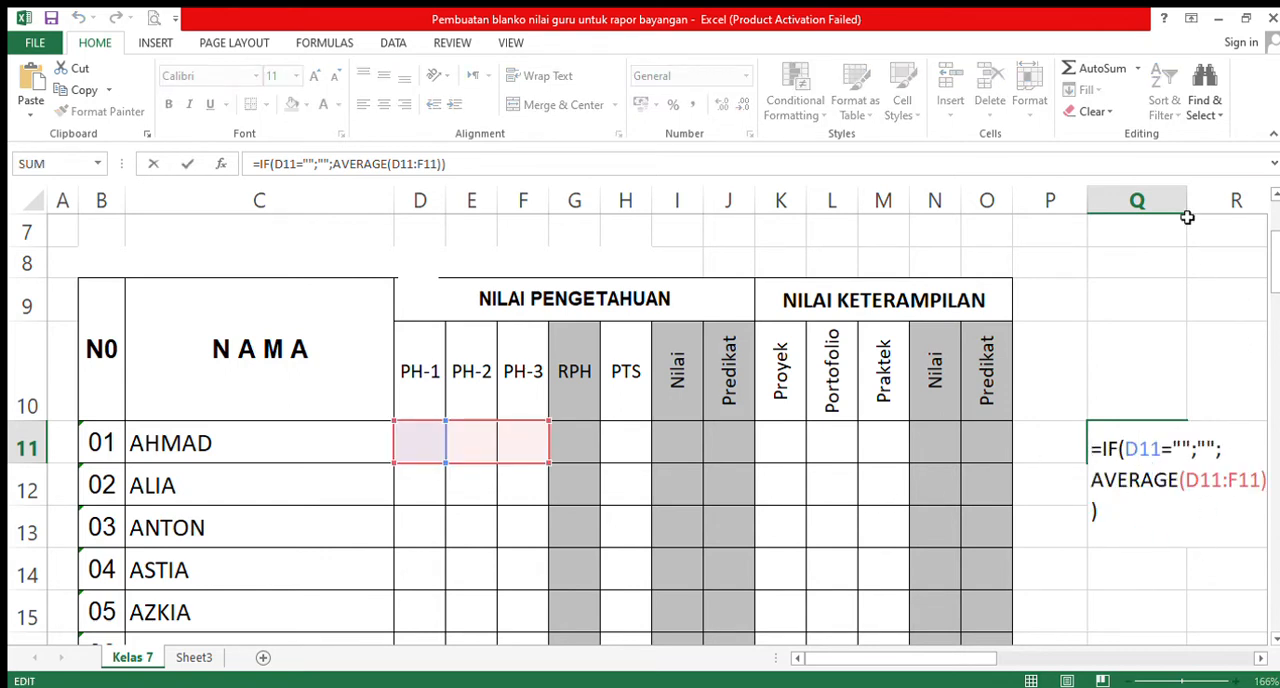
pyautogui.click(1170, 297)
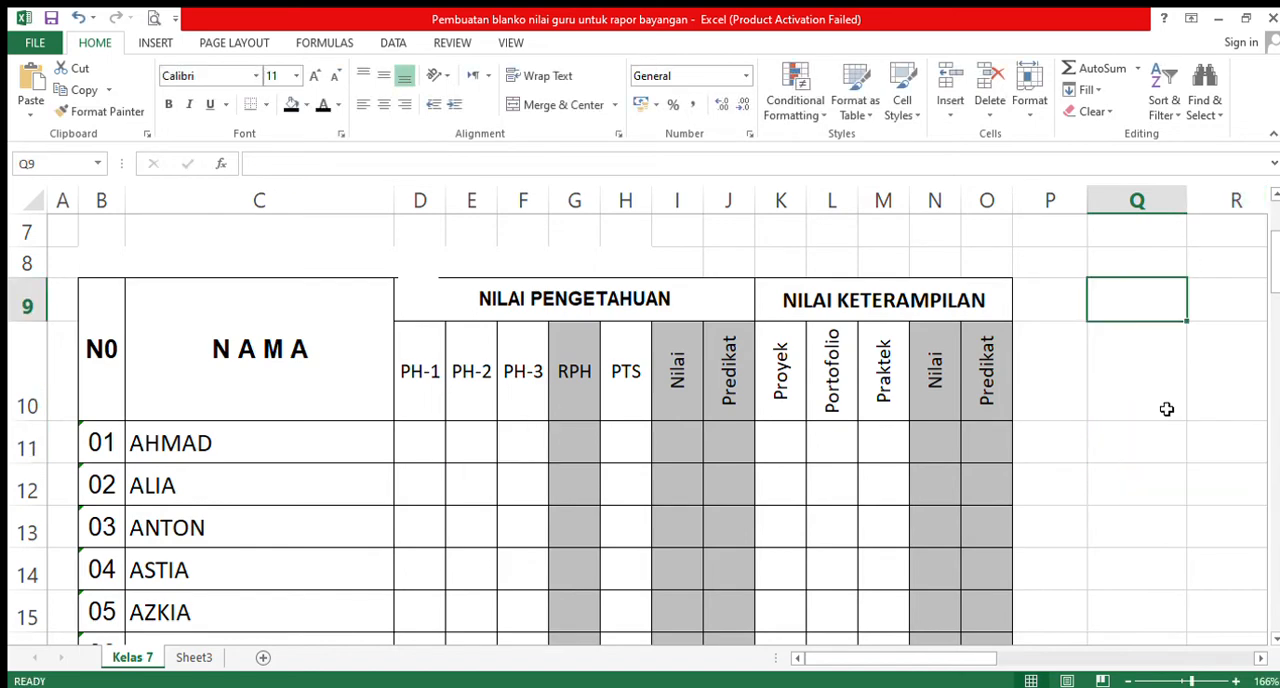
pyautogui.click(1157, 452)
pyautogui.click(1160, 492)
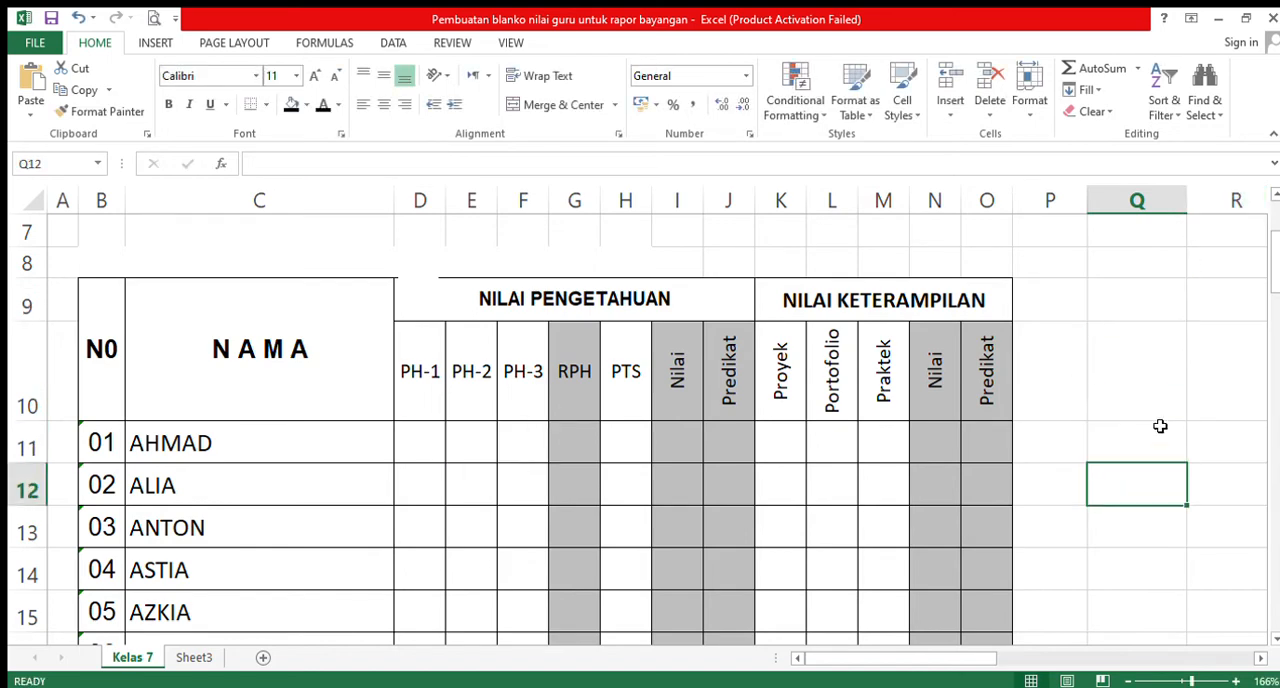
pyautogui.click(1160, 428)
pyautogui.click(1154, 378)
# - Remove the leading equals sign from the formula in Q11 so that it is stored as plain text
pyautogui.click(1137, 462)
pyautogui.doubleClick(1139, 448)
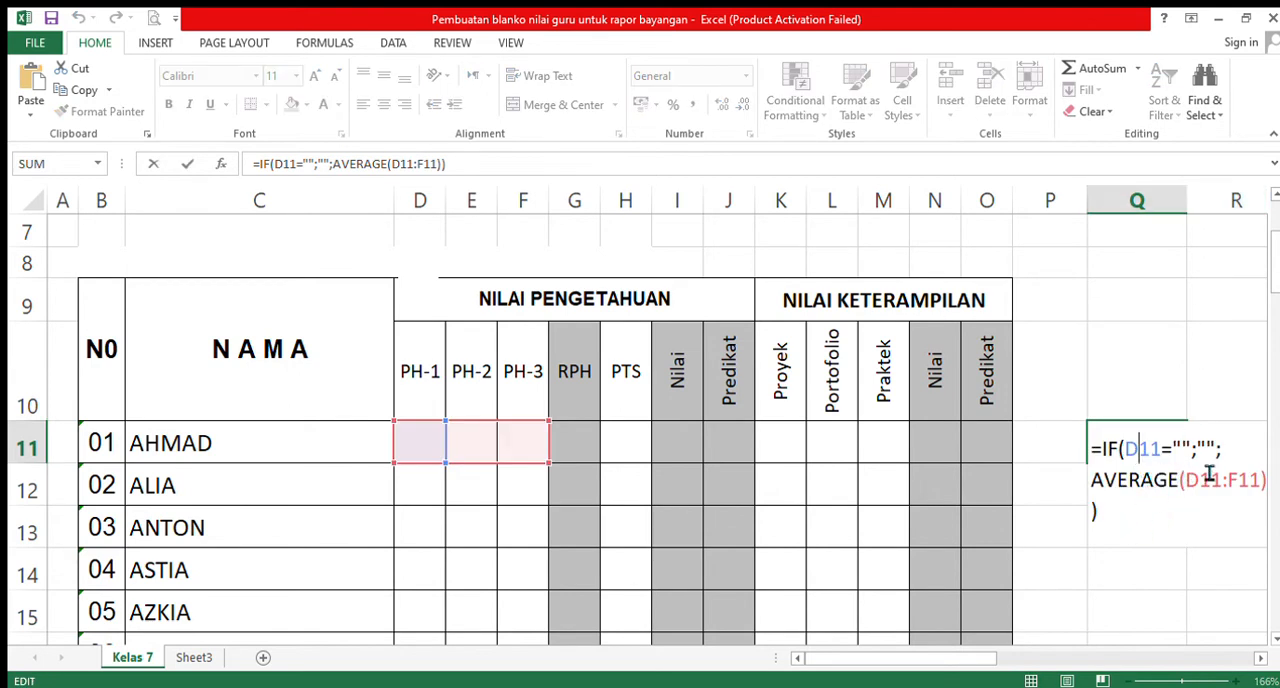
pyautogui.click(1108, 465)
pyautogui.press('BackSpace')
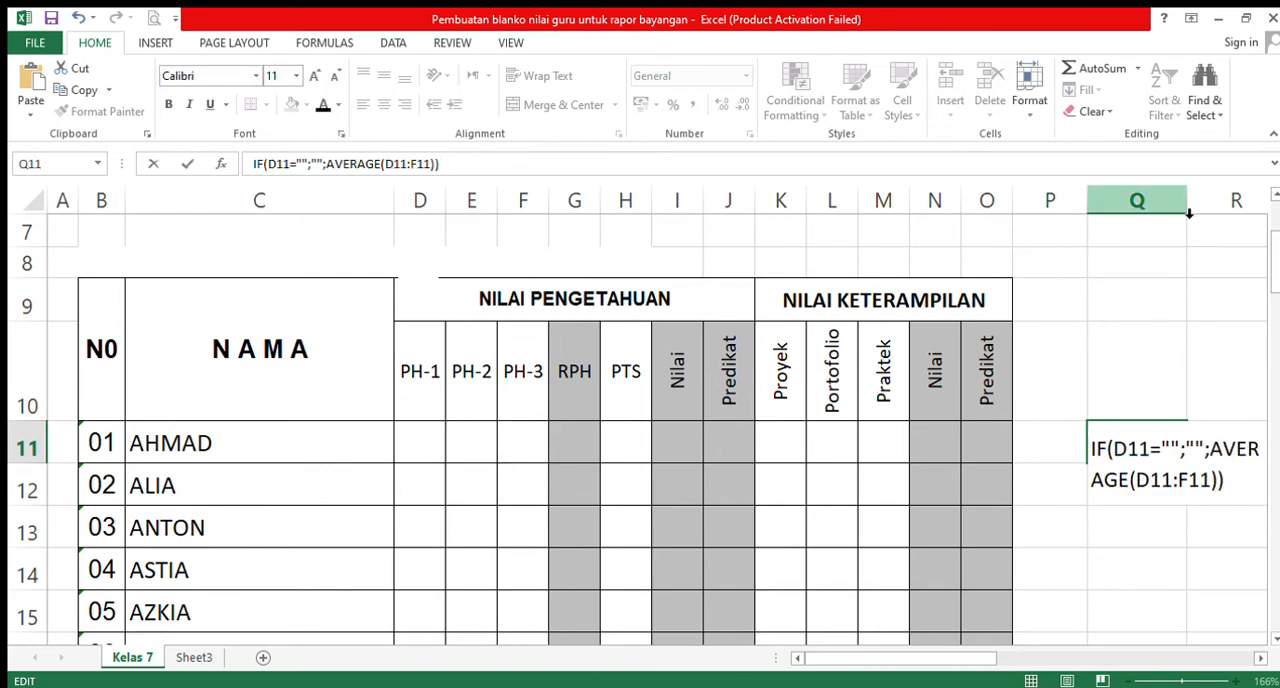
pyautogui.click(1166, 336)
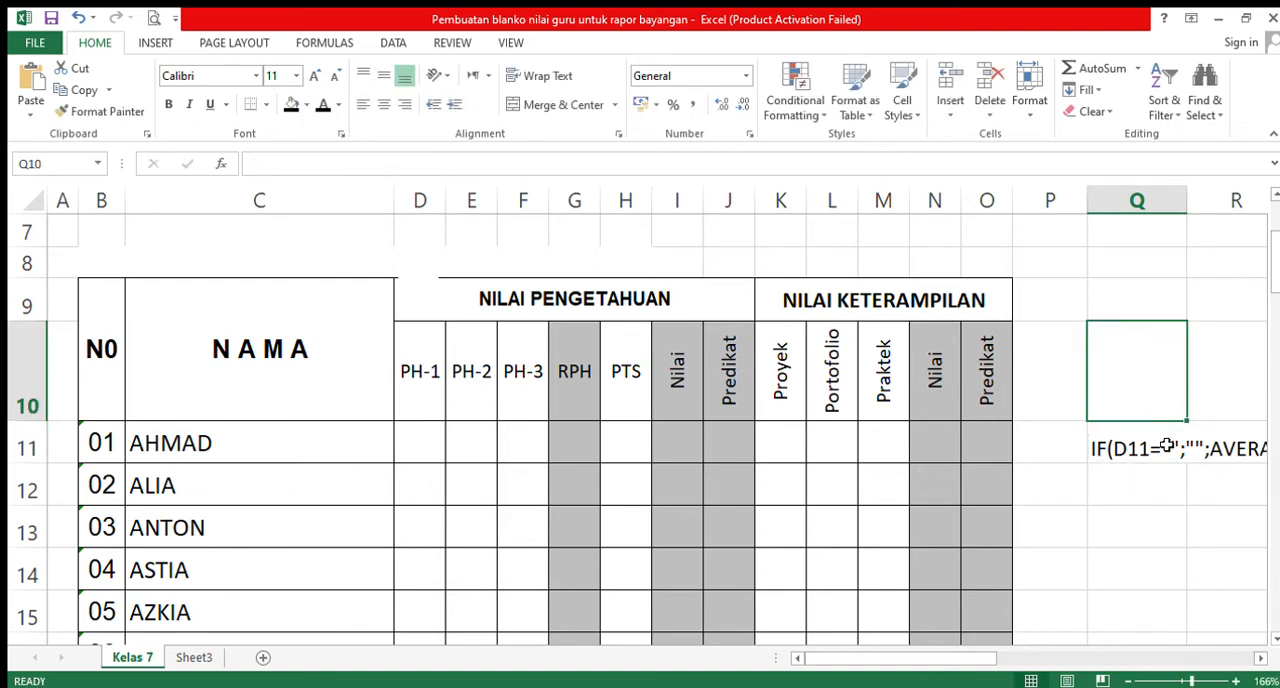
# - Widen column Q to fit the full formula text in Q11
pyautogui.click(1260, 658)
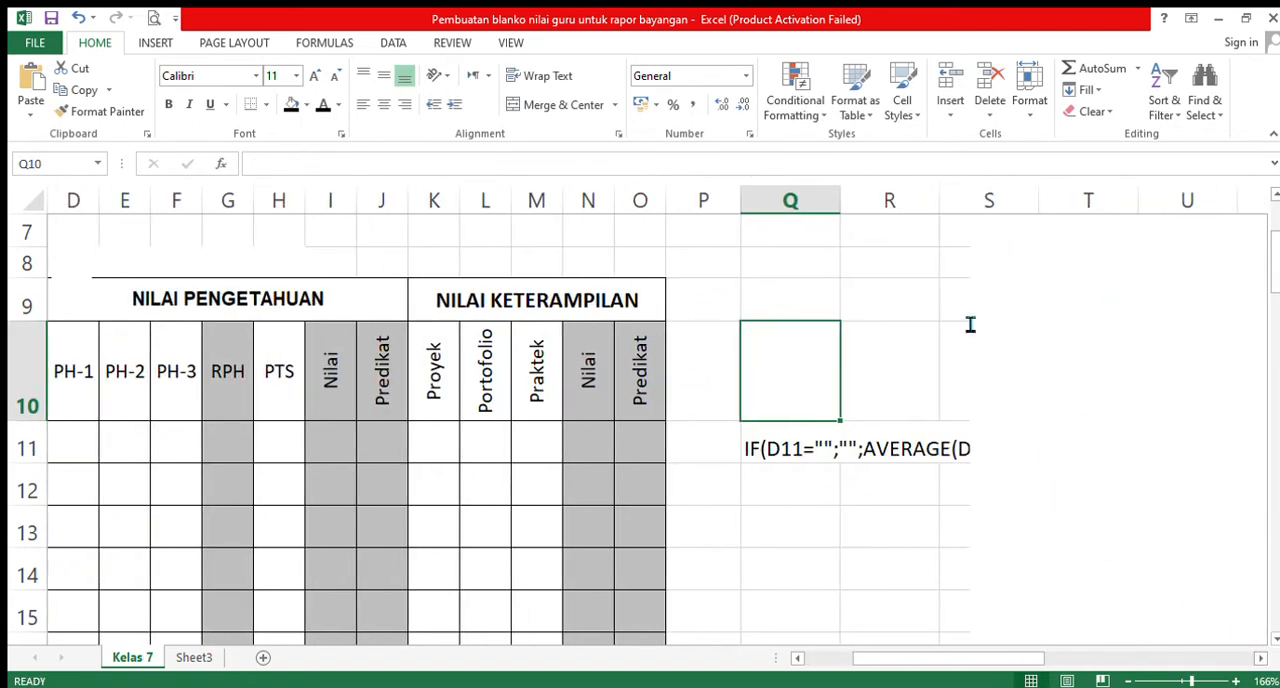
pyautogui.doubleClick(839, 202)
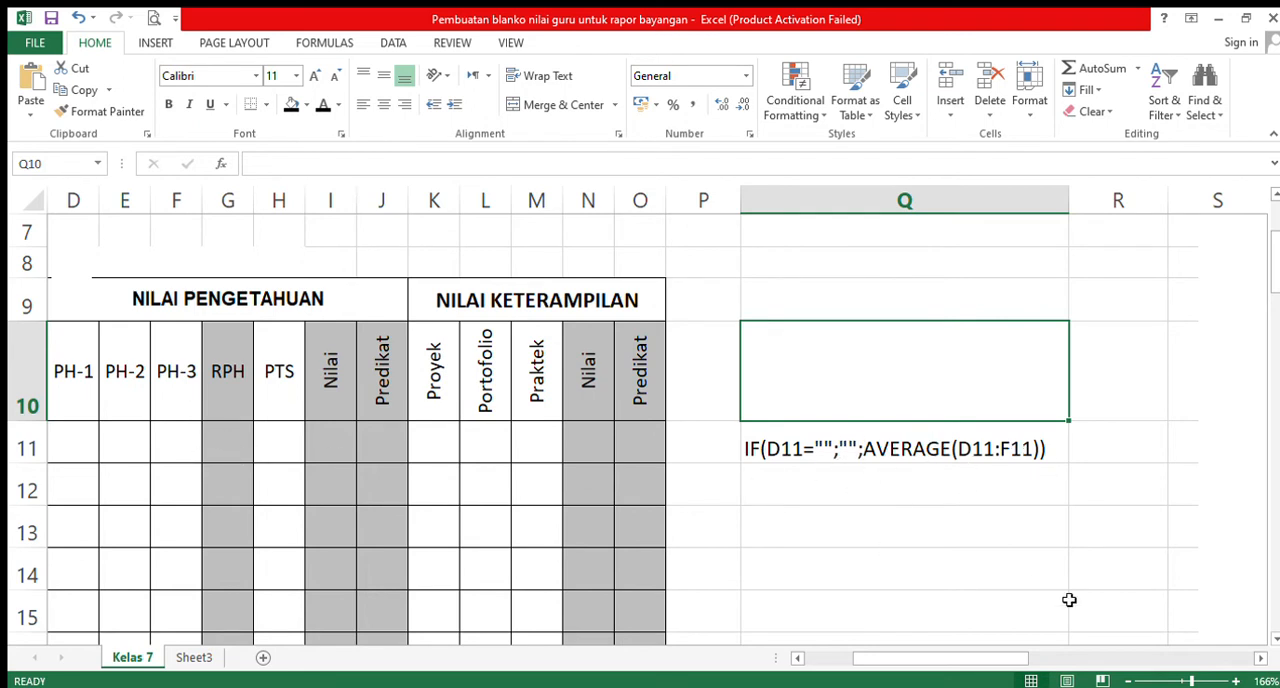
pyautogui.click(797, 659)
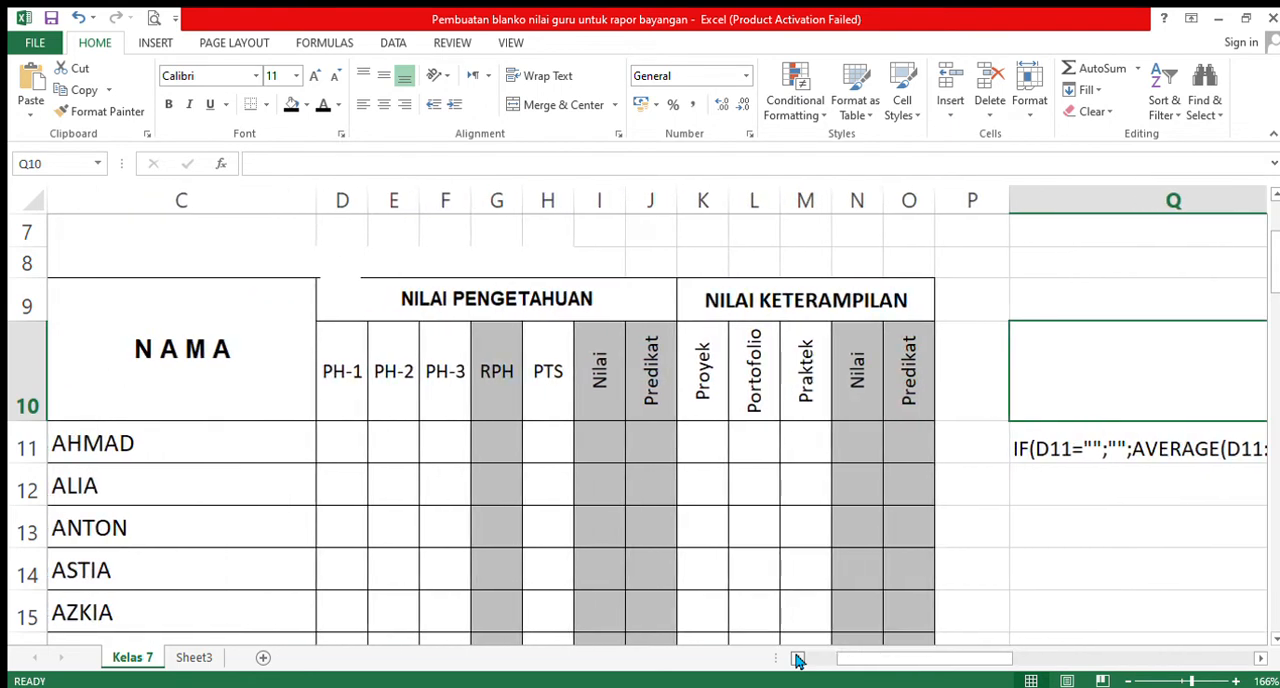
# - Examine the formula text stored in Q11 alongside the knowledge and skills score columns of the grade table
pyautogui.doubleClick(797, 659)
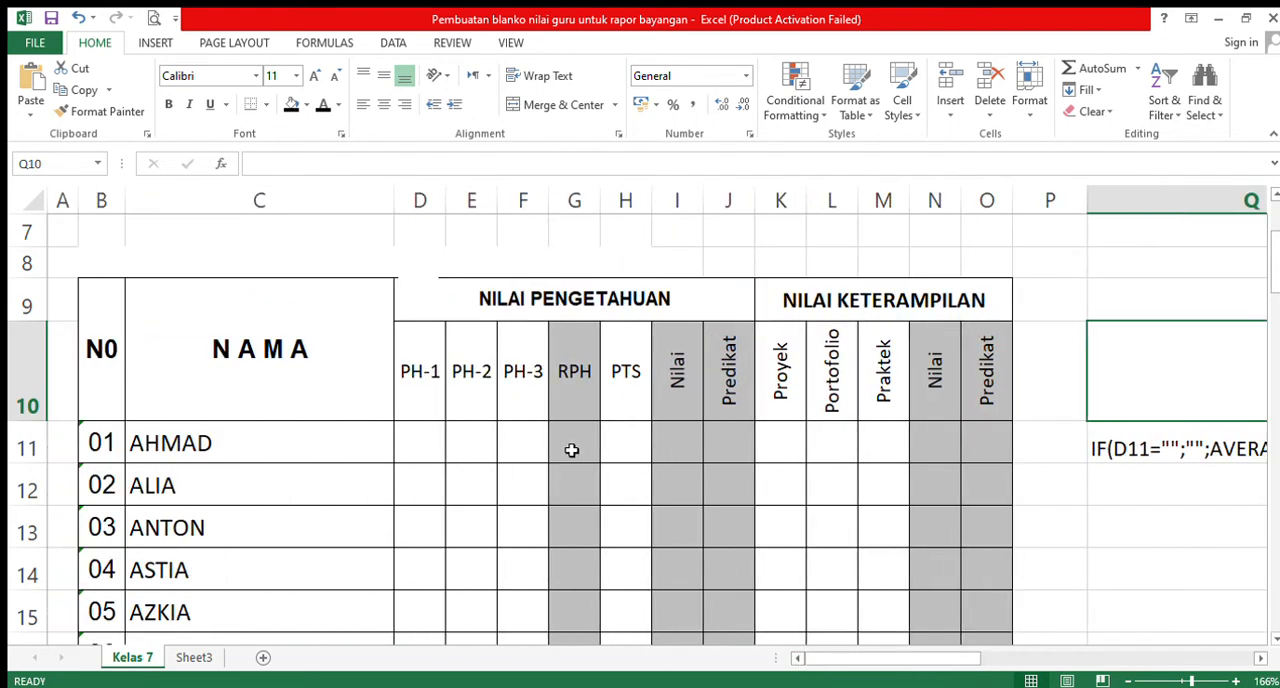
pyautogui.click(1125, 494)
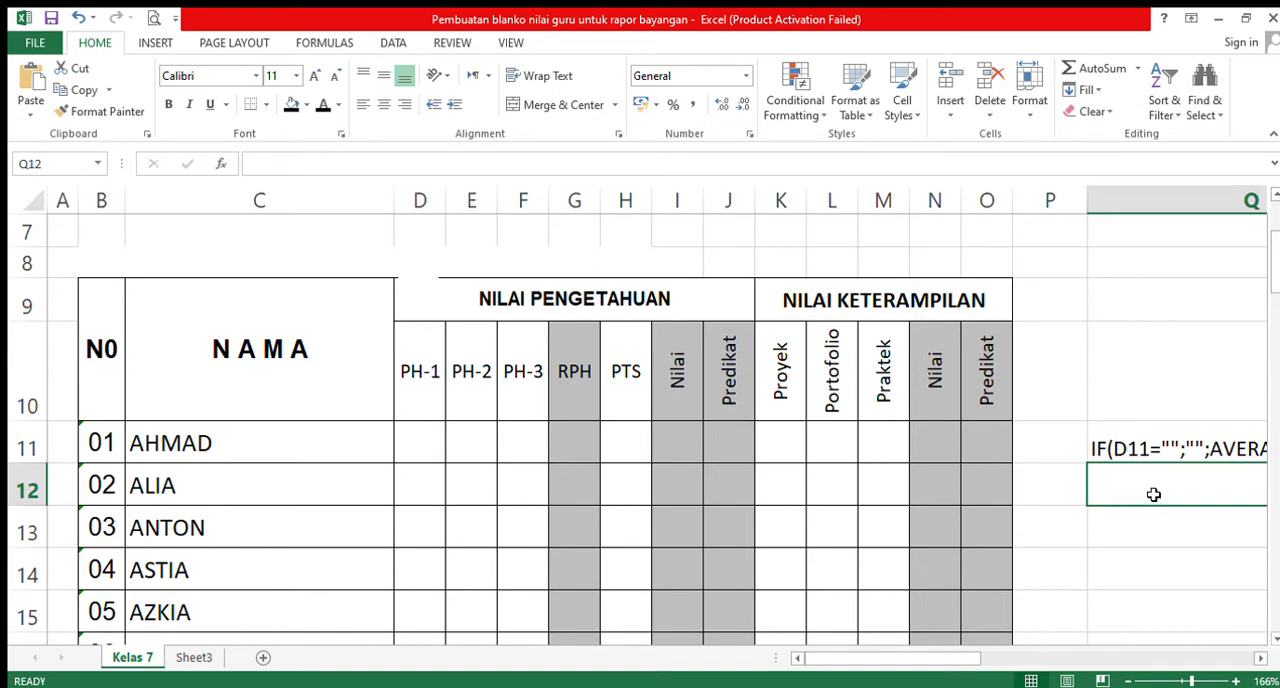
pyautogui.click(1259, 660)
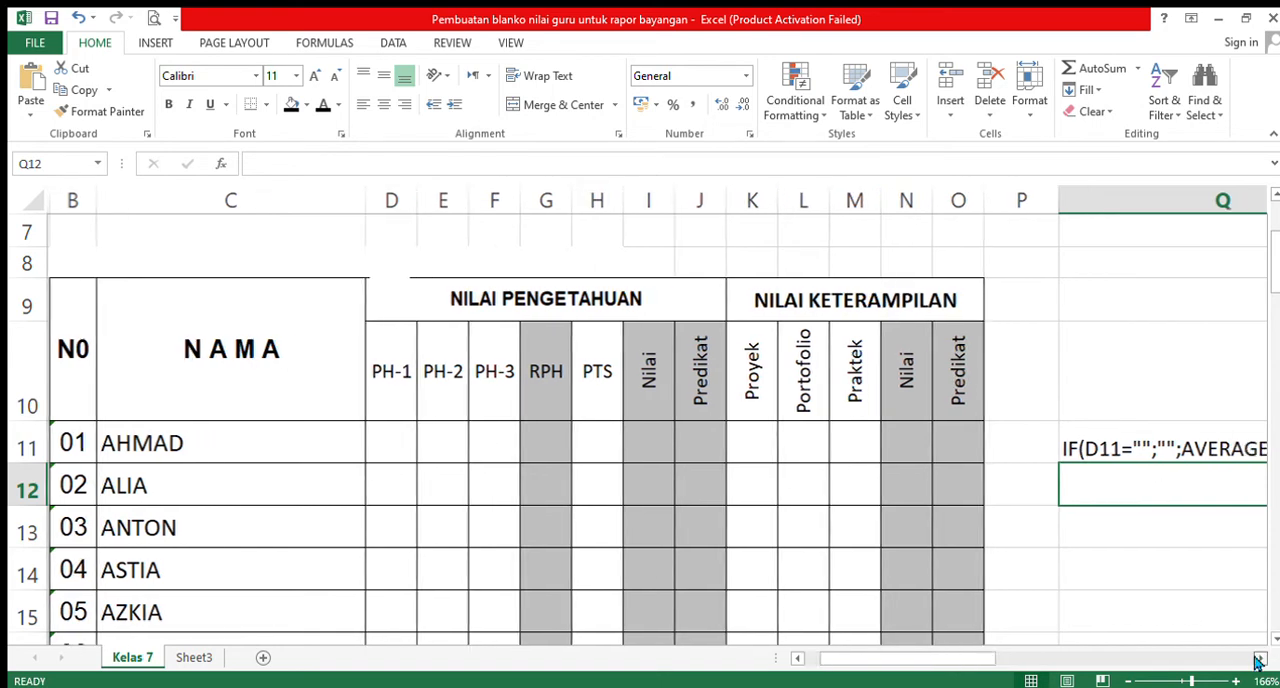
pyautogui.click(1259, 660)
pyautogui.click(1259, 660)
pyautogui.click(1259, 660)
pyautogui.click(1259, 660)
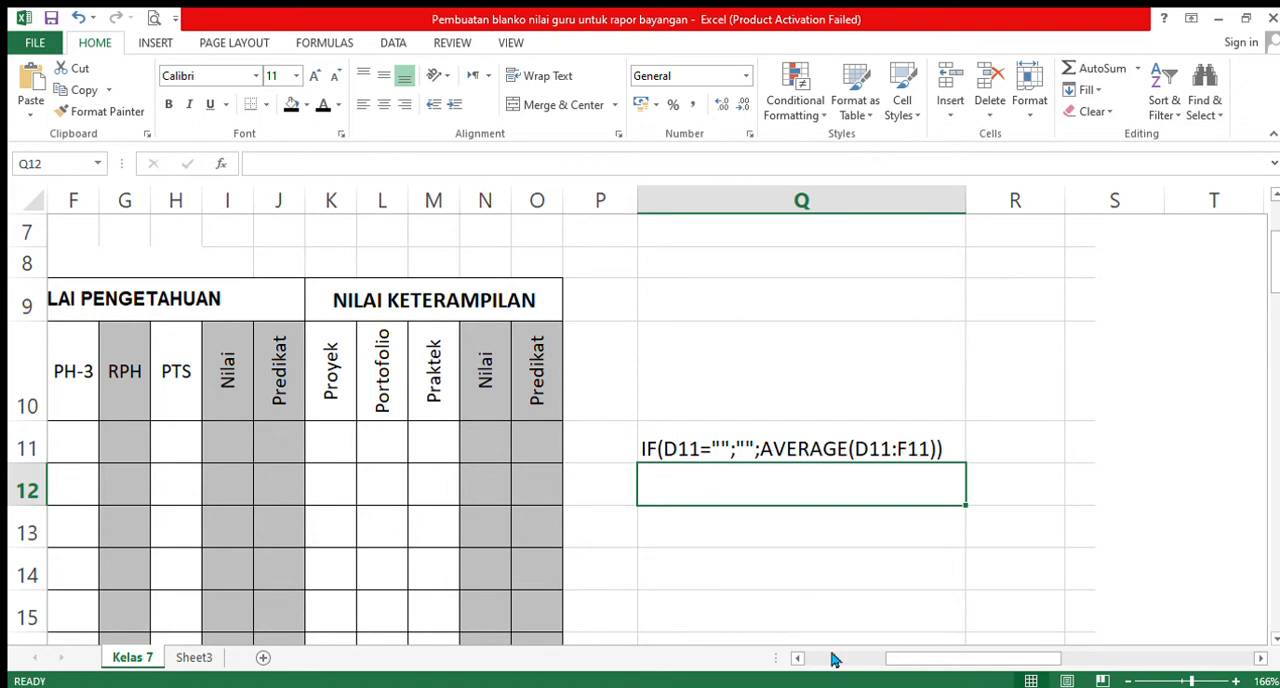
pyautogui.click(797, 657)
pyautogui.click(797, 657)
pyautogui.click(797, 657)
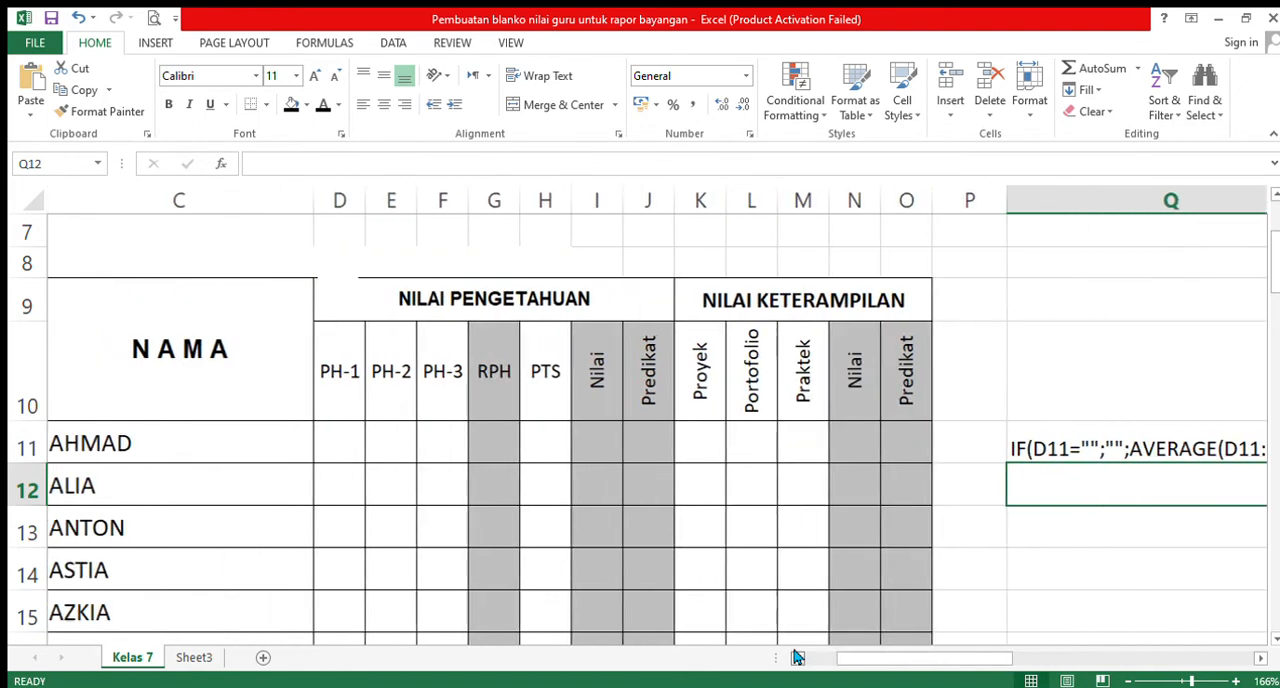
pyautogui.click(797, 657)
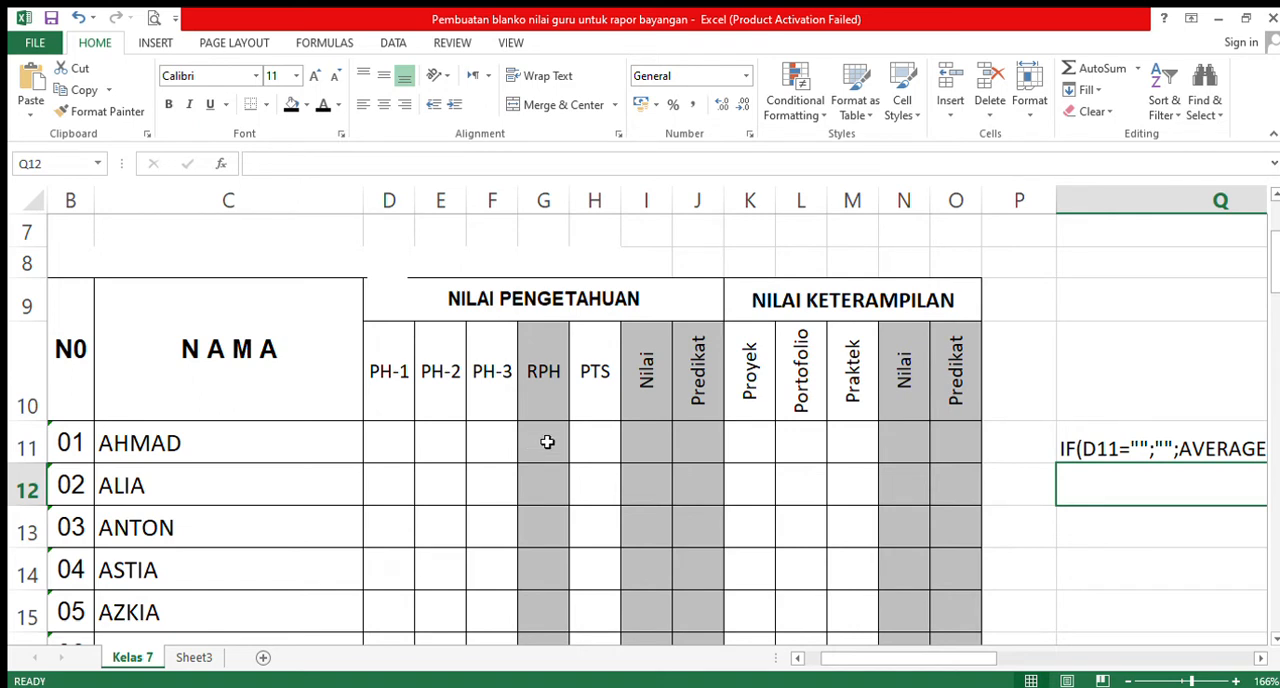
# - Enter the trial scores 76, 75 and 73 for PH-1, PH-2 and PH-3 in D11:F11
pyautogui.click(391, 438)
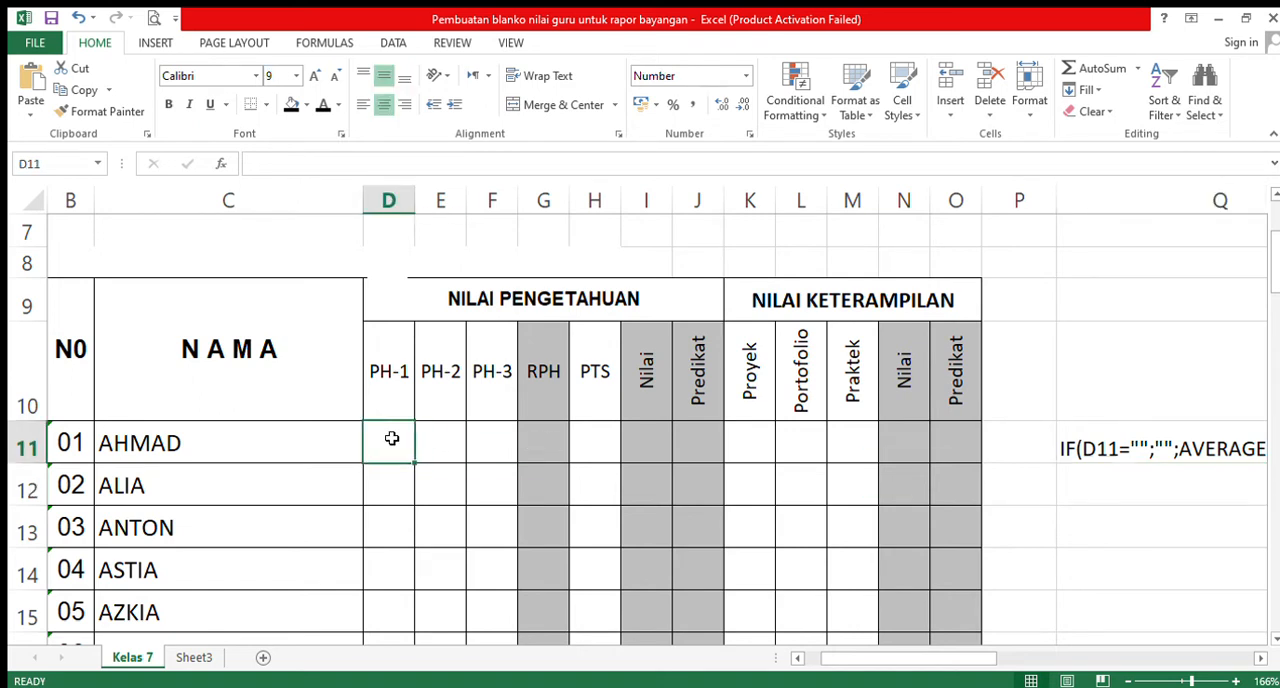
pyautogui.write('76')
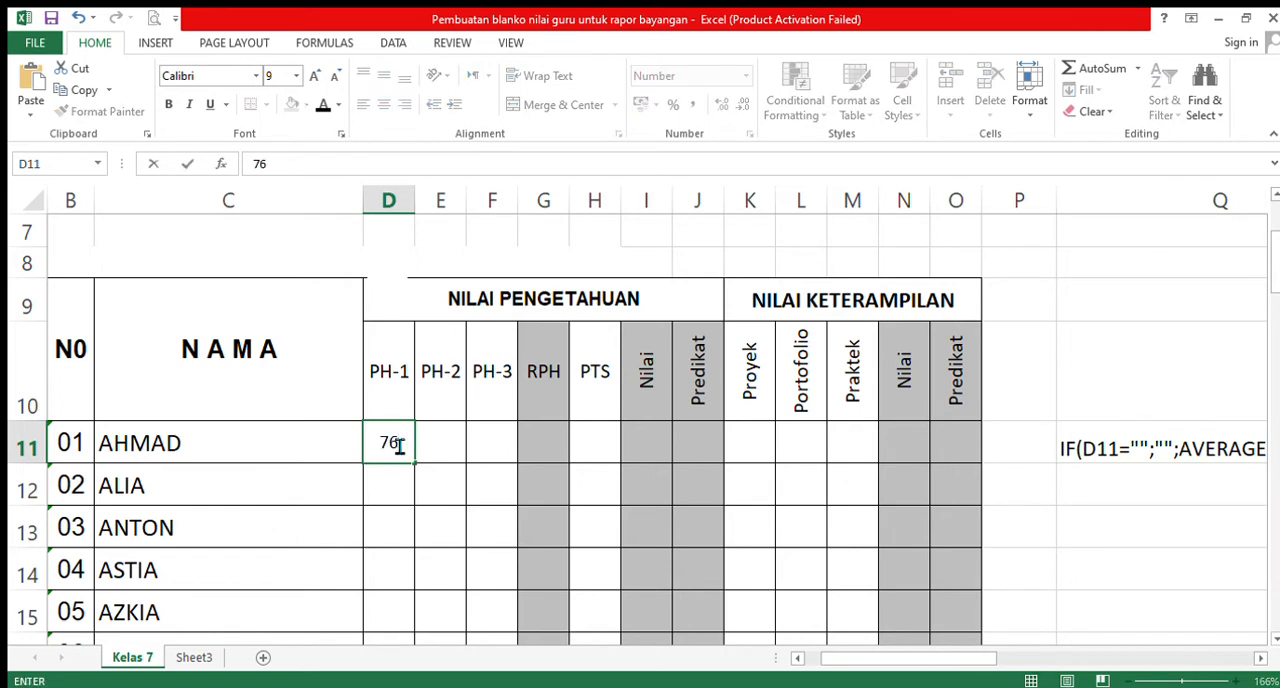
pyautogui.click(461, 446)
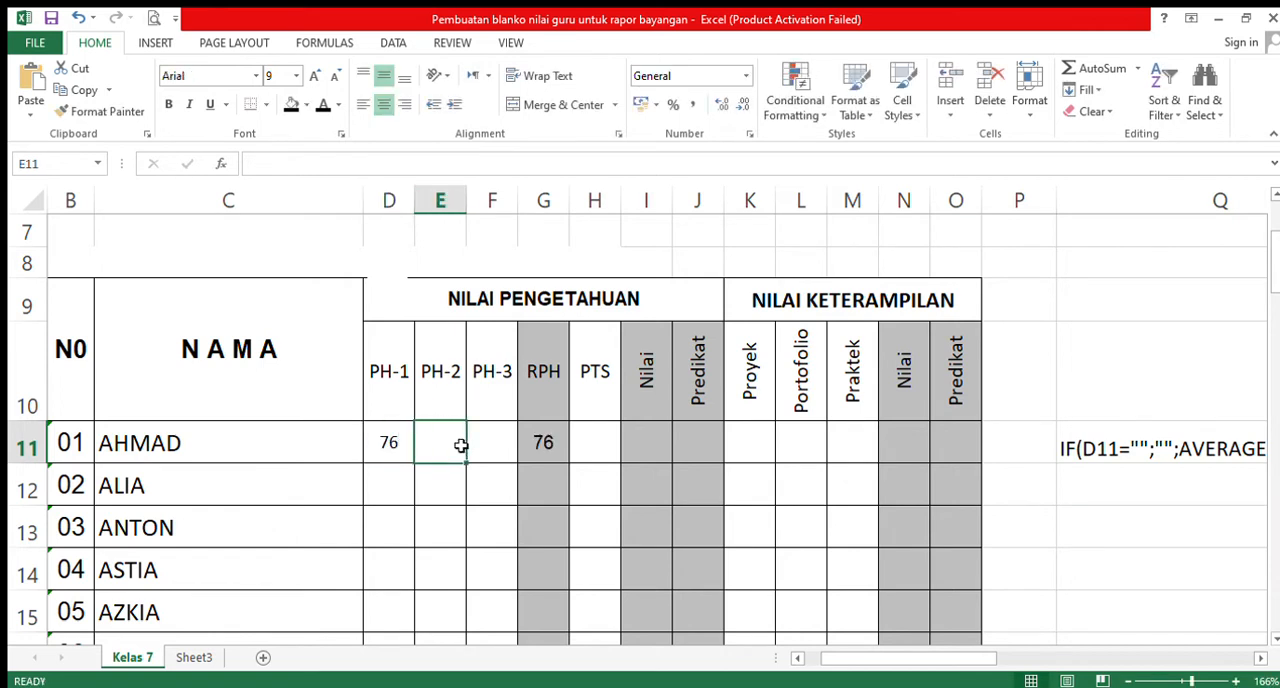
pyautogui.write('75')
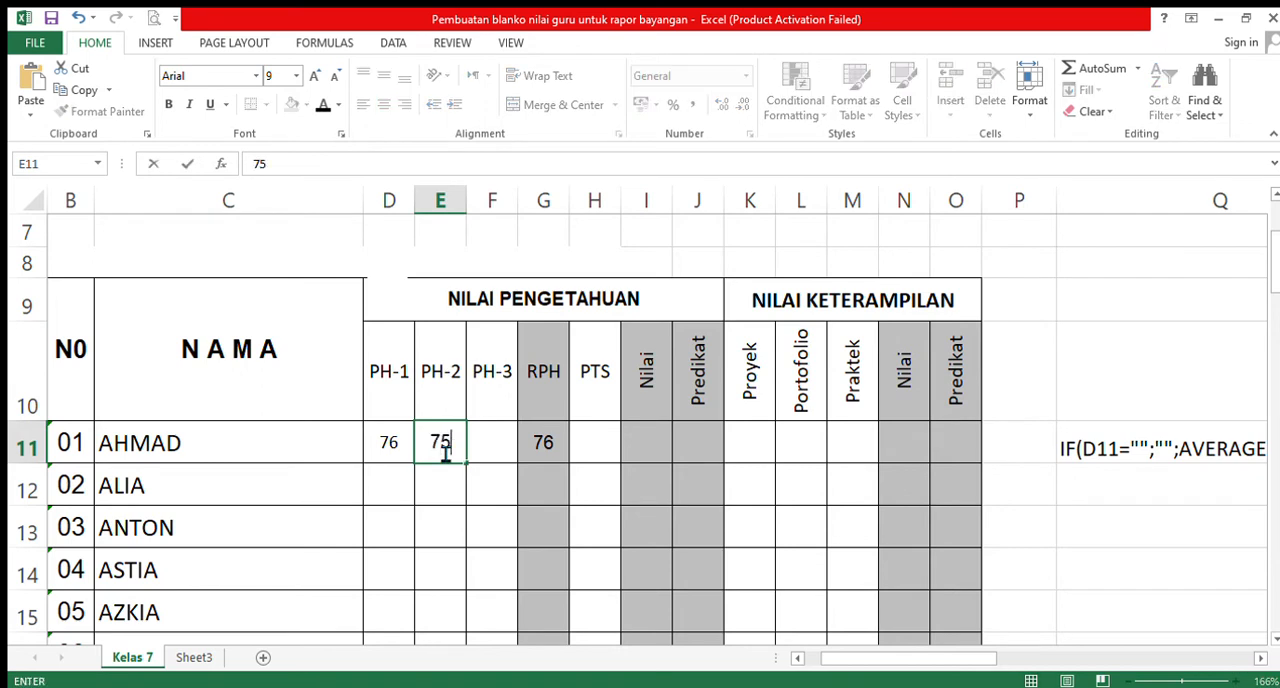
pyautogui.click(491, 450)
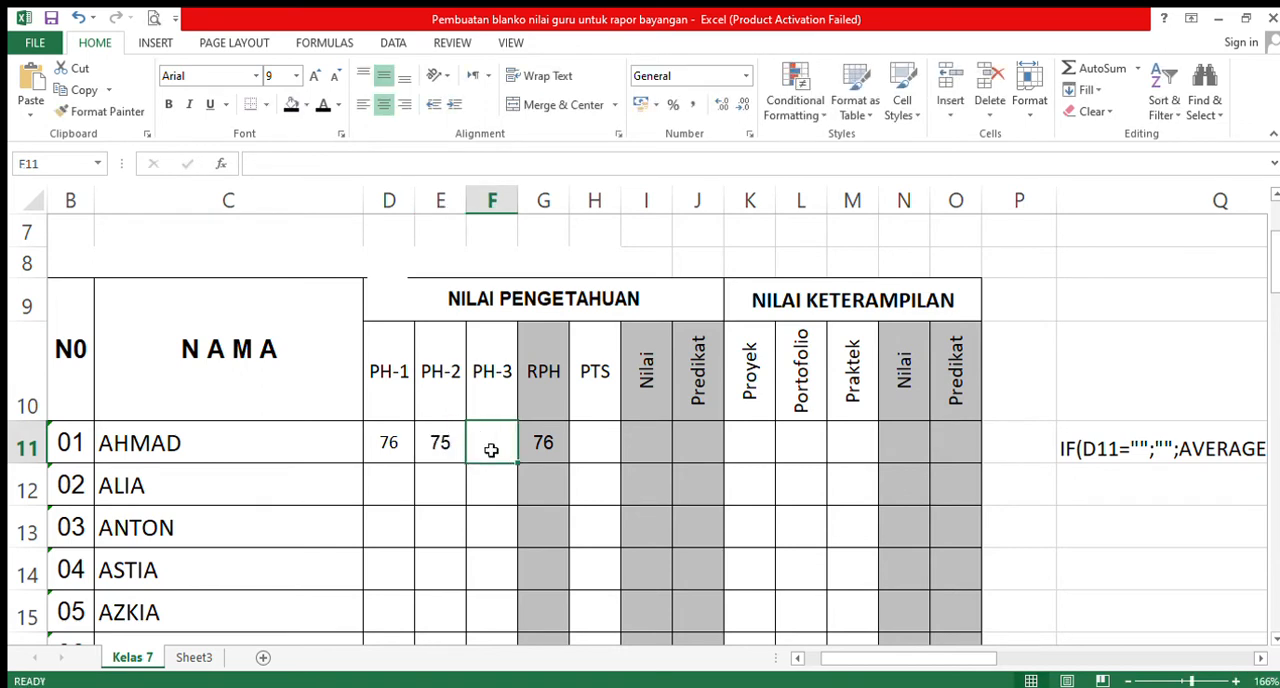
pyautogui.write('73')
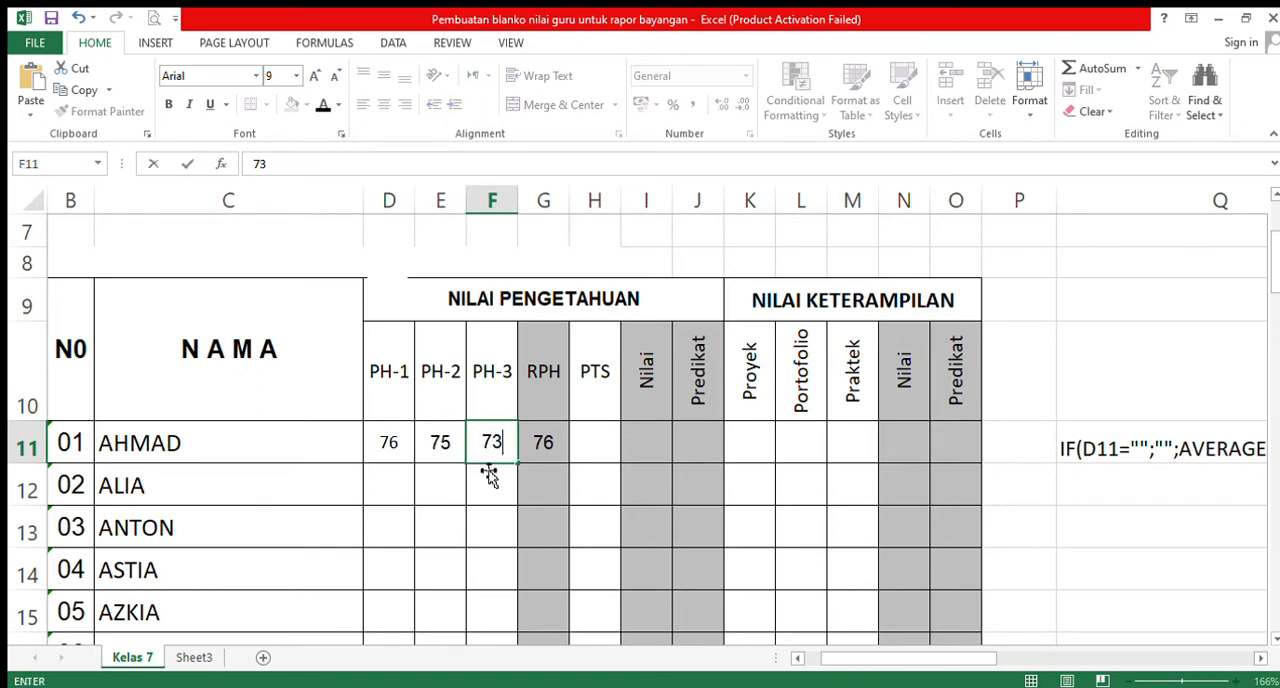
pyautogui.click(473, 502)
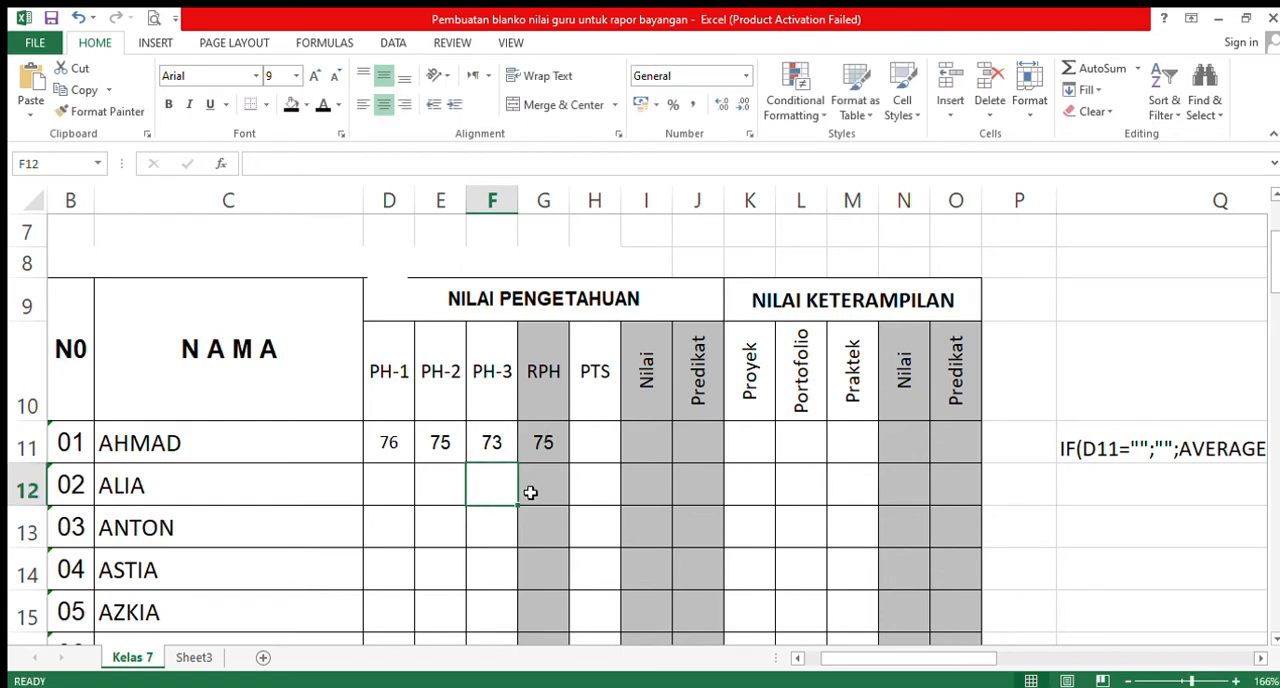
# - Enter a plain AVERAGE formula over D12:F12 in the second student's RPH cell G12 for comparison
pyautogui.click(546, 487)
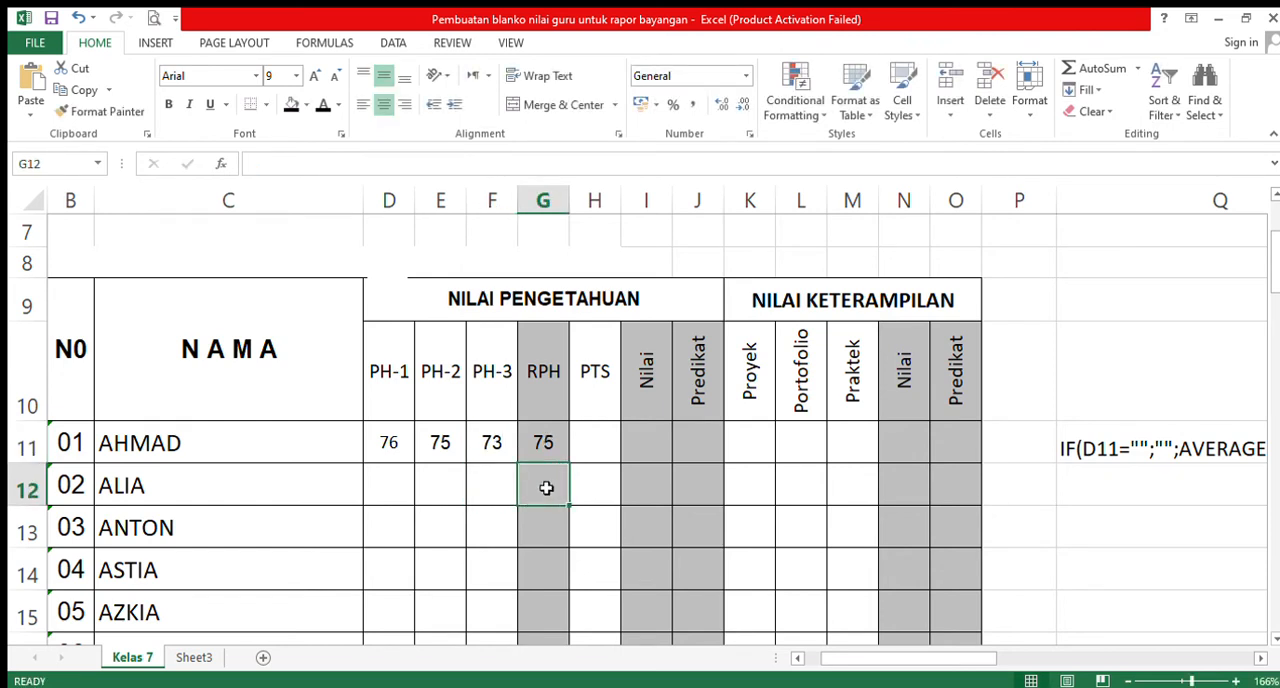
pyautogui.write('=')
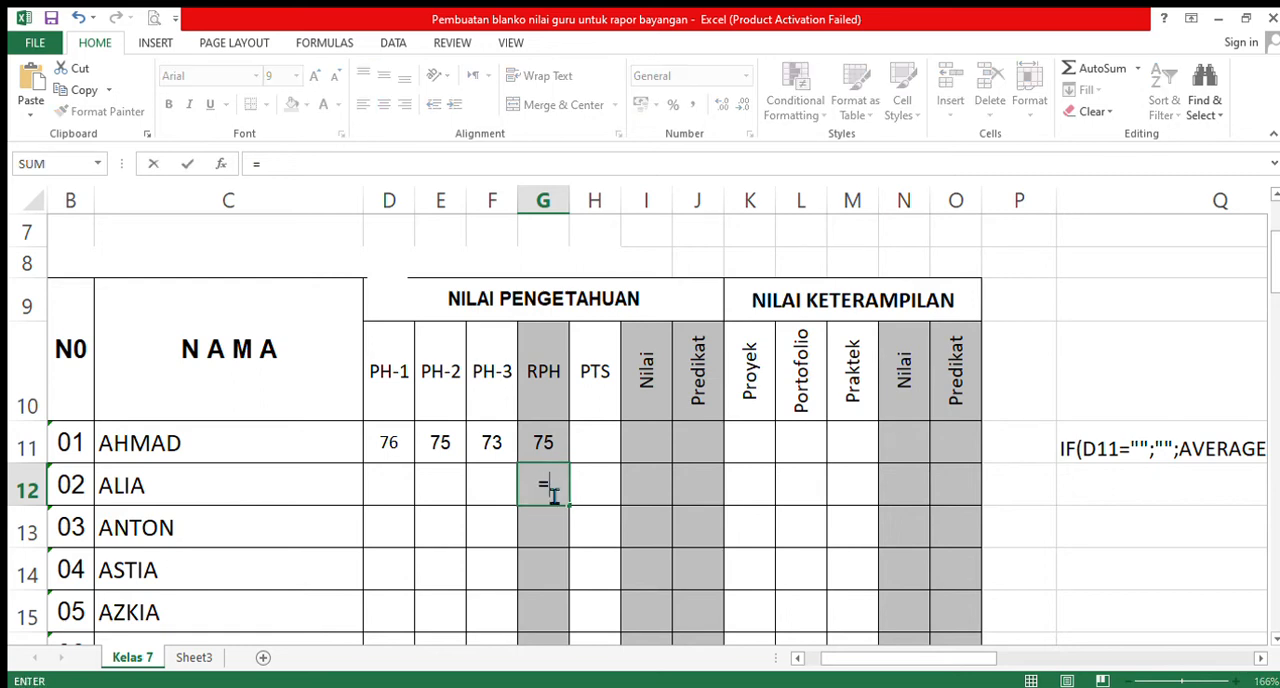
pyautogui.write('average')
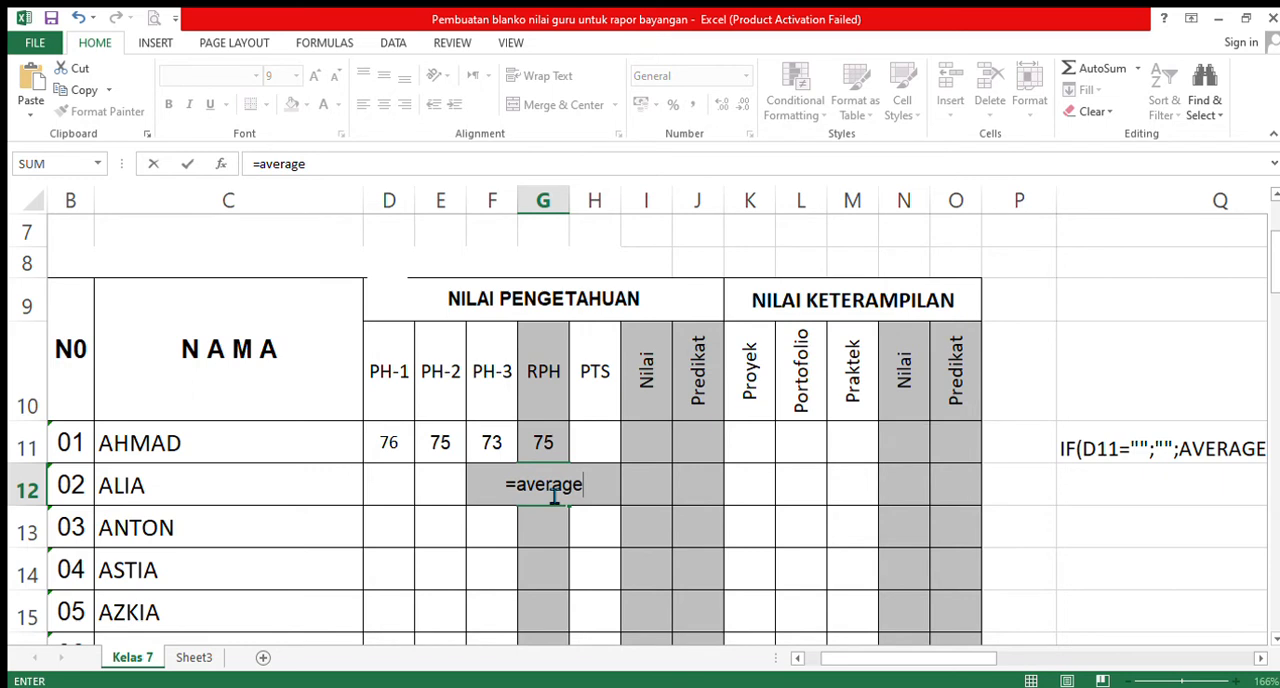
pyautogui.write('(')
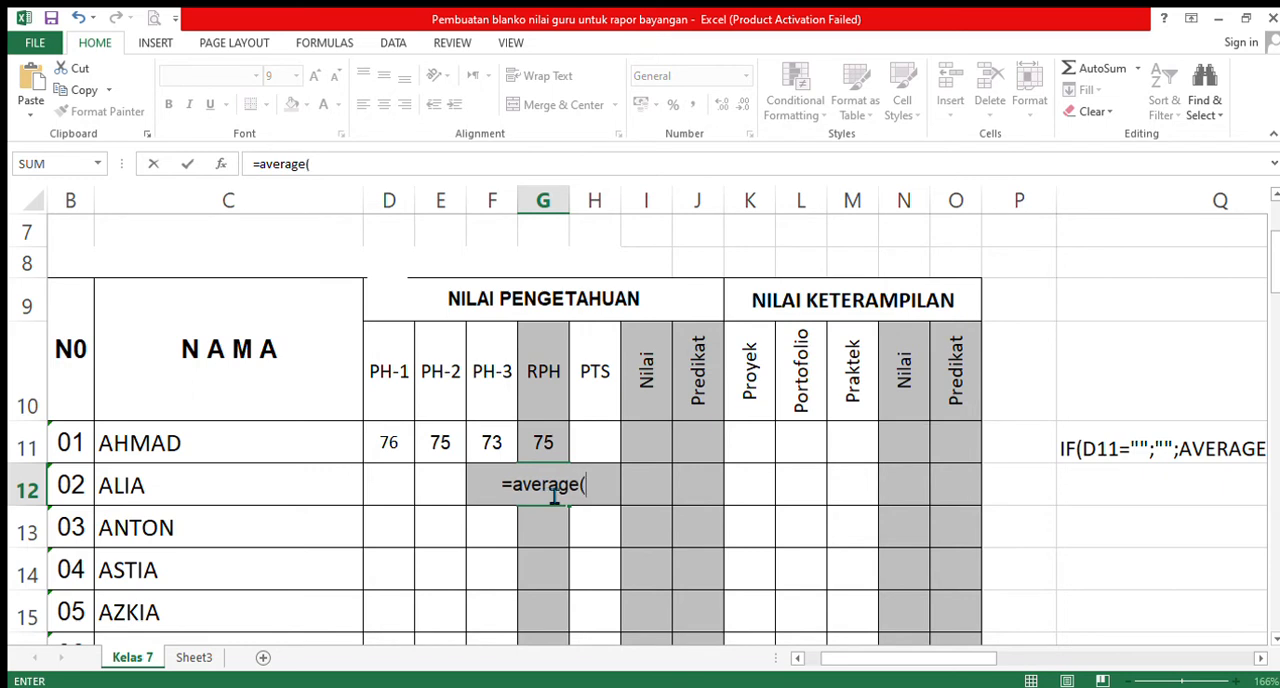
pyautogui.click(398, 489)
pyautogui.moveTo(456, 481); pyautogui.dragTo(494, 483)
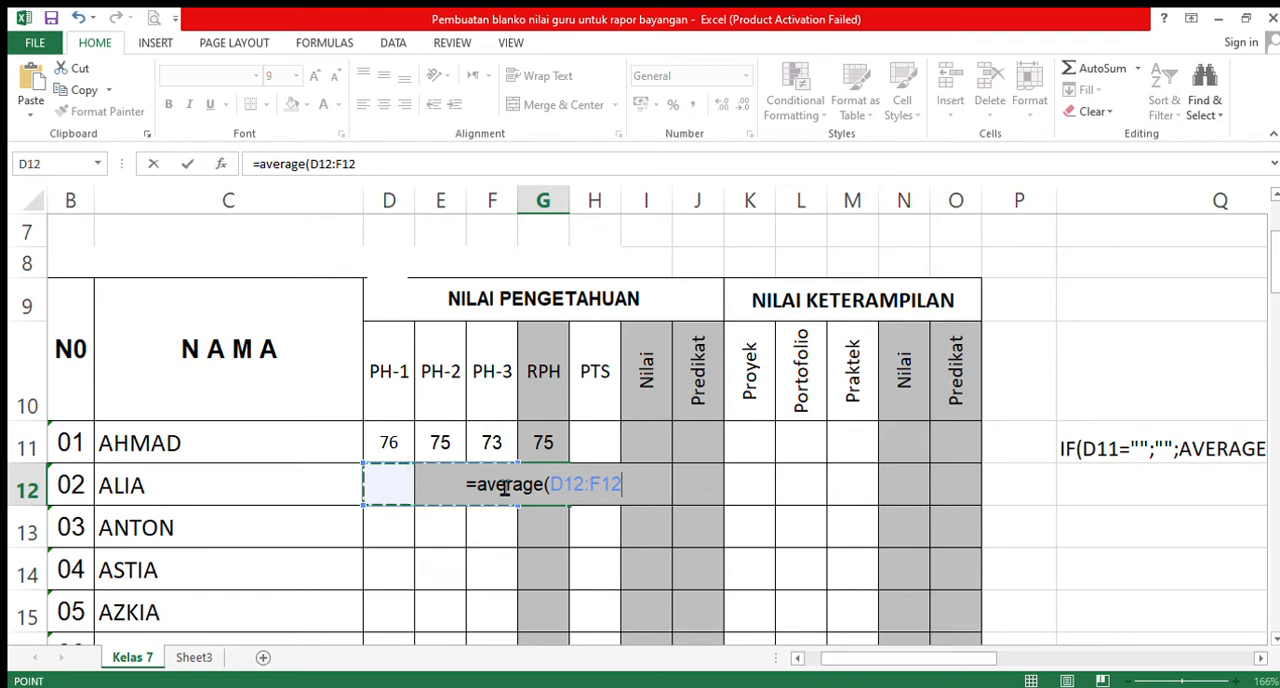
pyautogui.press('Return')
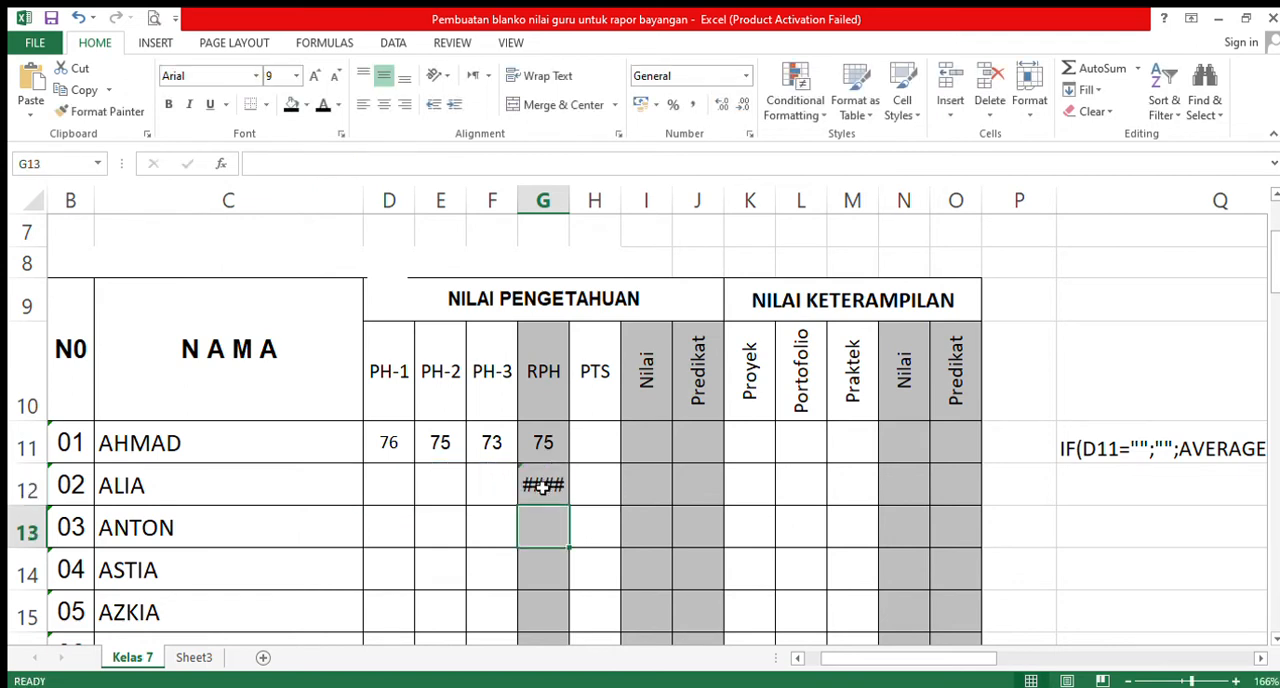
pyautogui.click(543, 487)
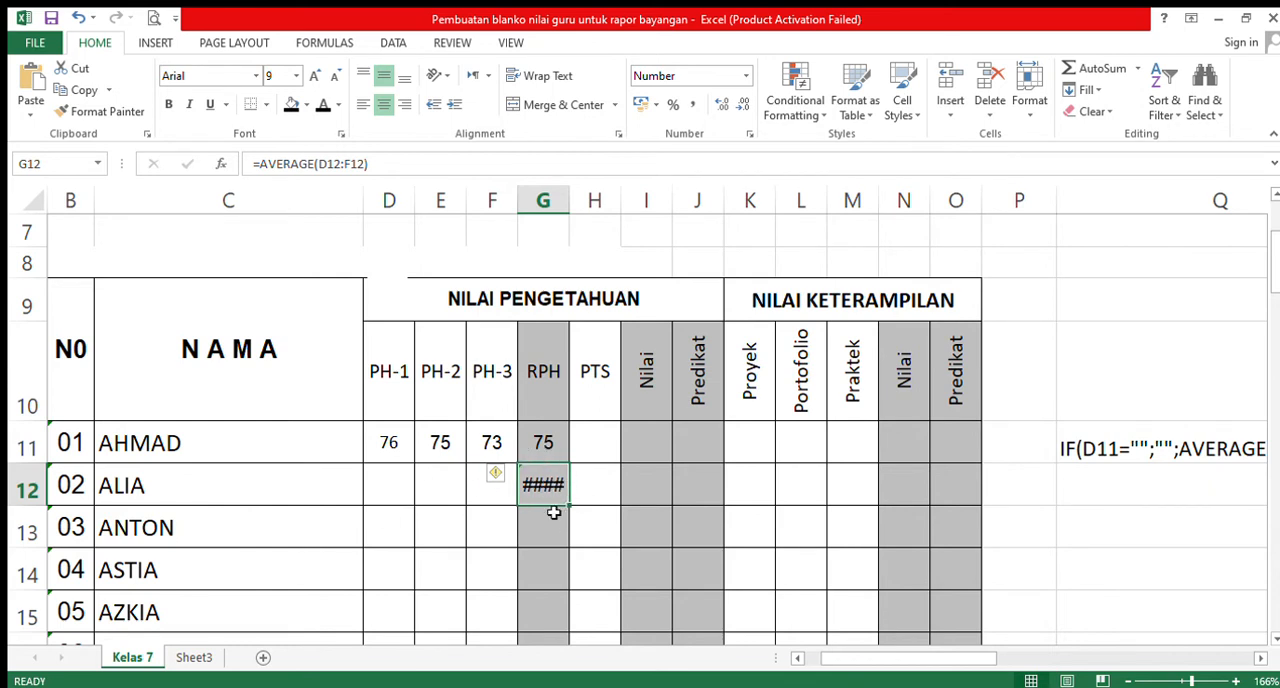
# - Fill the IF average formula from G11 down the RPH column to G42 and inspect the copied formulas in G25 and G24
pyautogui.click(543, 446)
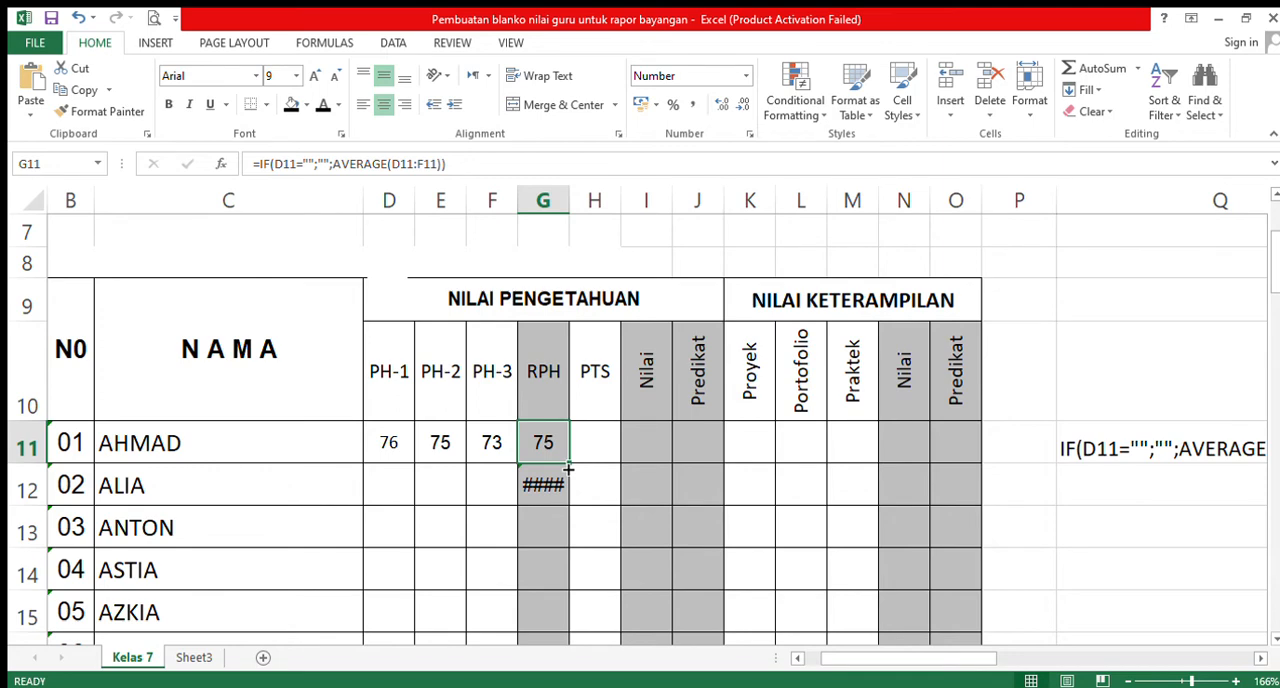
pyautogui.moveTo(568, 468); pyautogui.dragTo(560, 581)
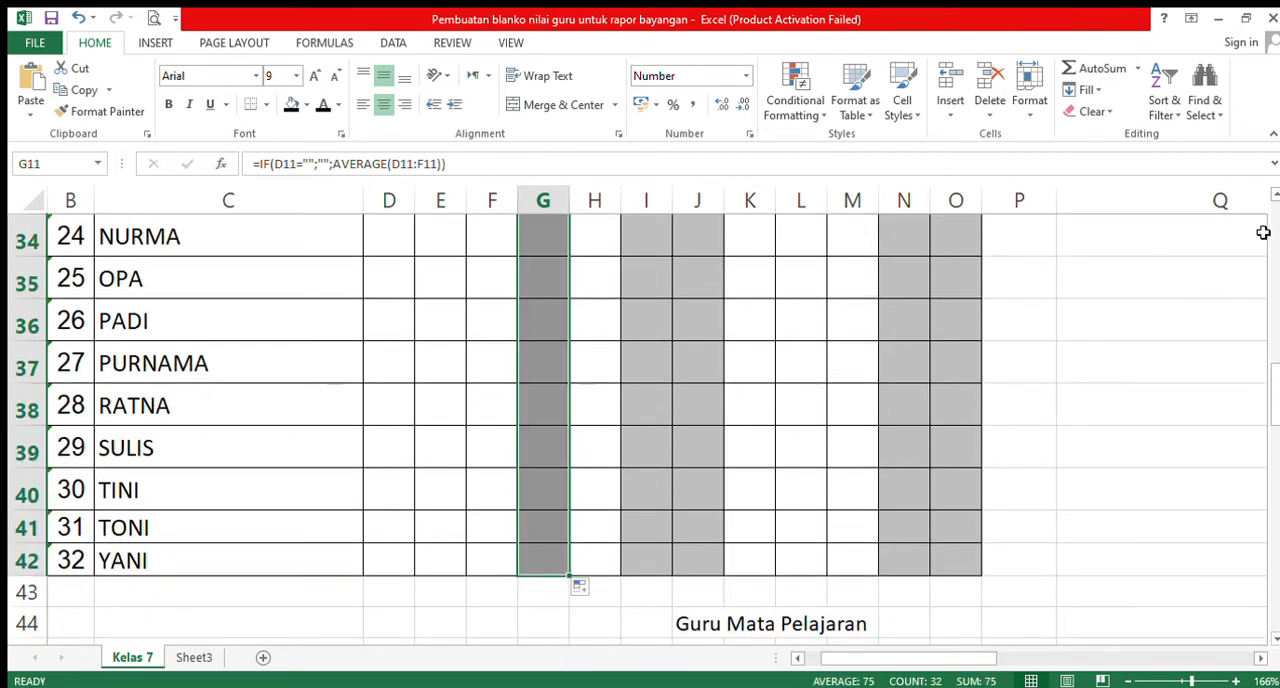
pyautogui.scroll(3, 1266, 232)
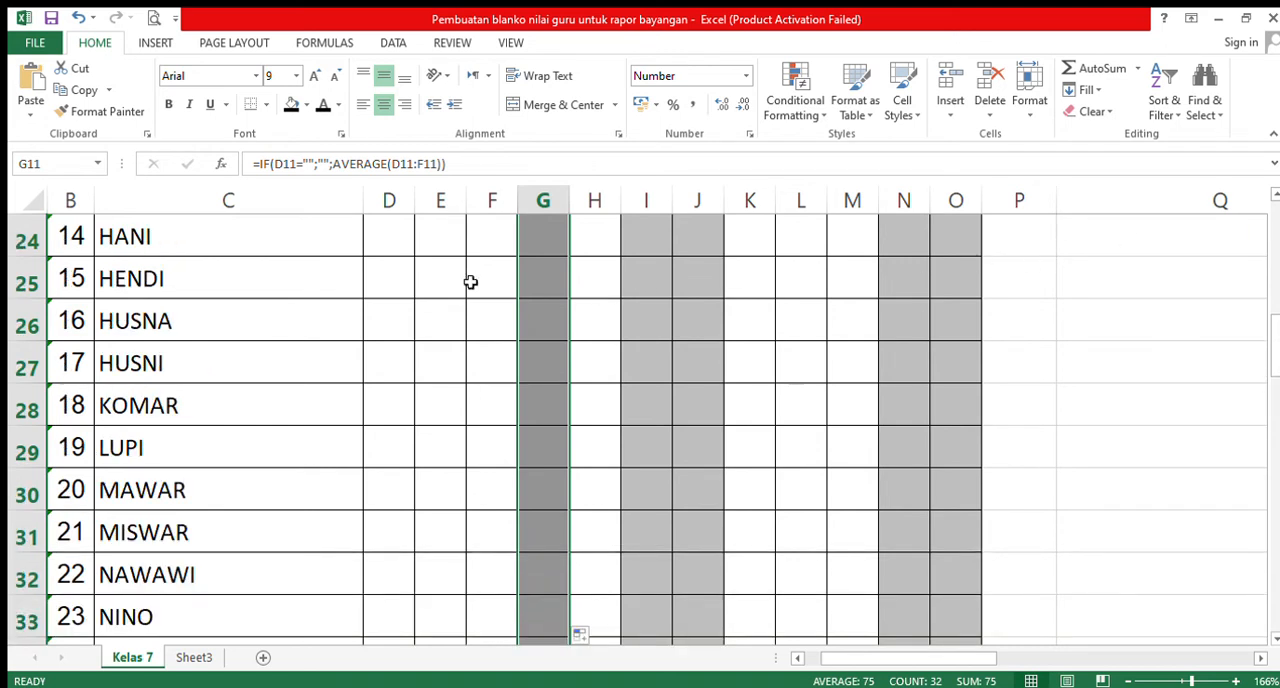
pyautogui.click(552, 277)
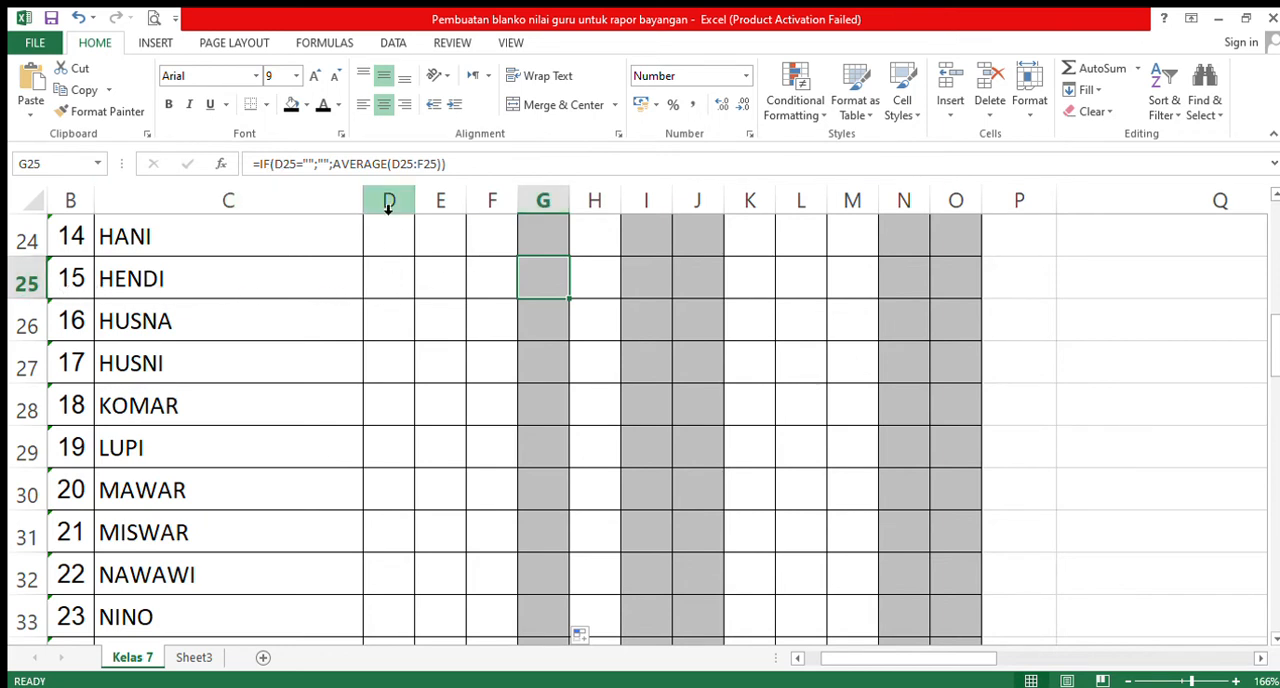
pyautogui.click(552, 240)
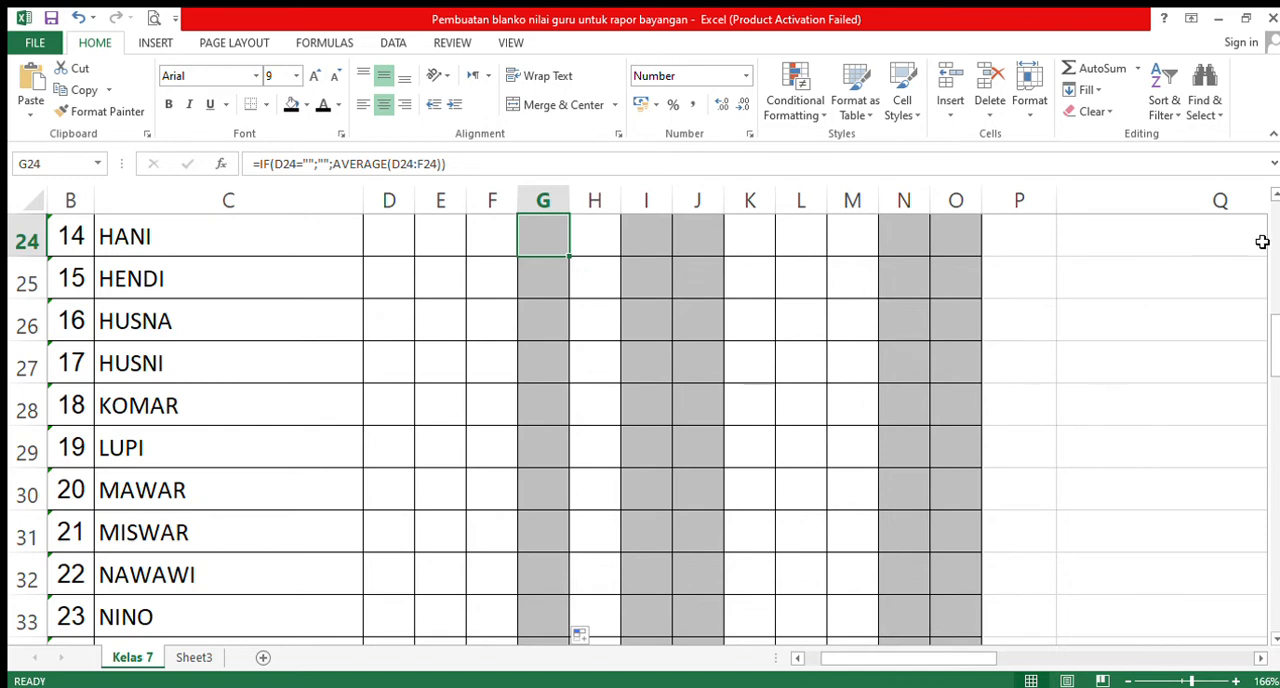
pyautogui.scroll(8, 1268, 232)
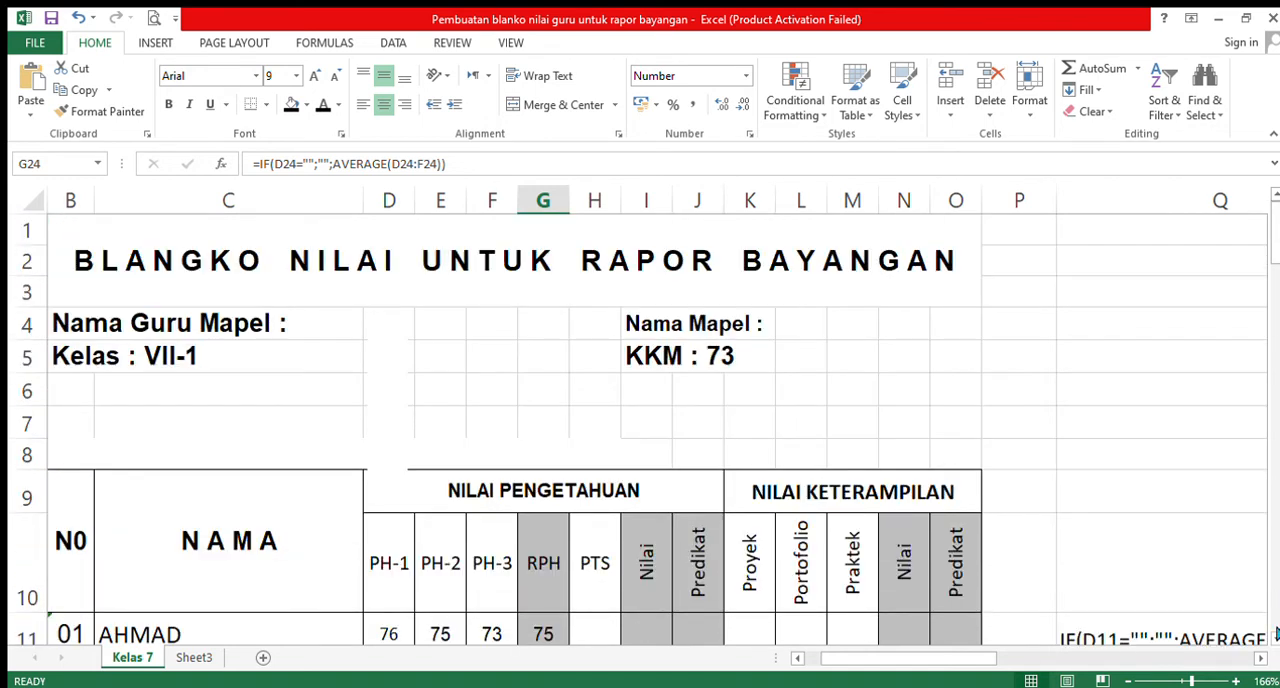
# - Clear the trial PH-1, PH-2 and PH-3 scores from D11:F11
pyautogui.scroll(-3, 440, 320)
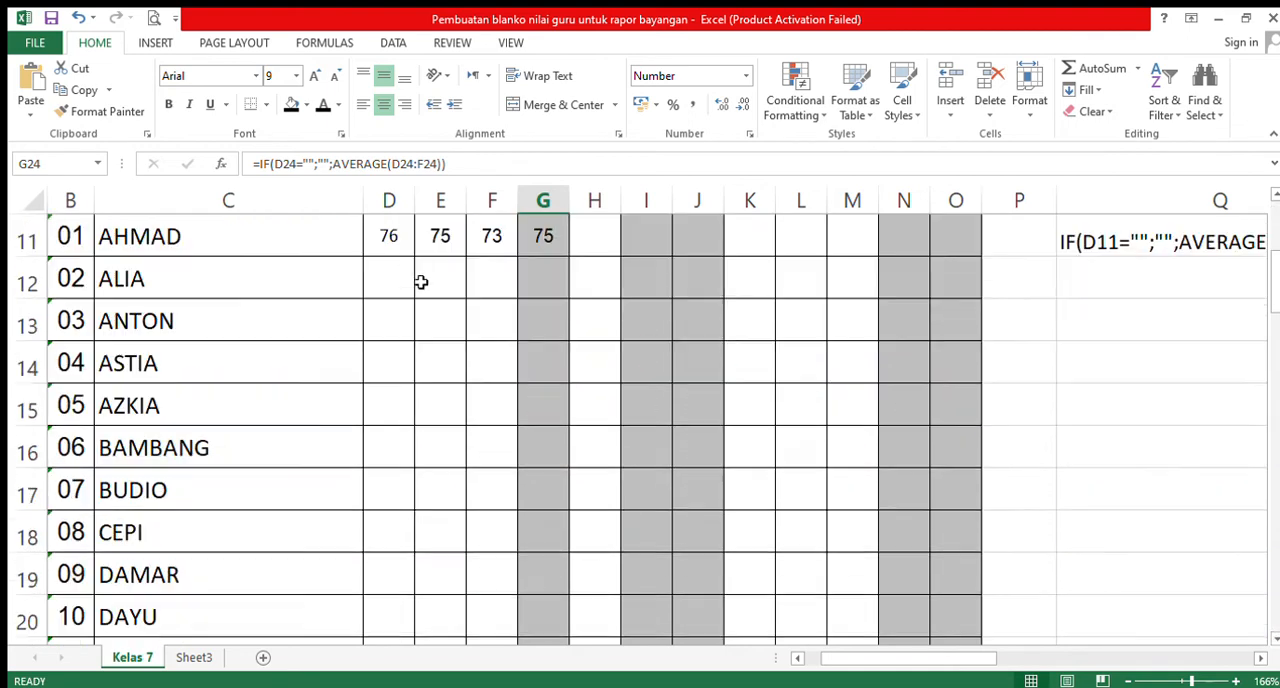
pyautogui.moveTo(389, 243); pyautogui.dragTo(500, 248)
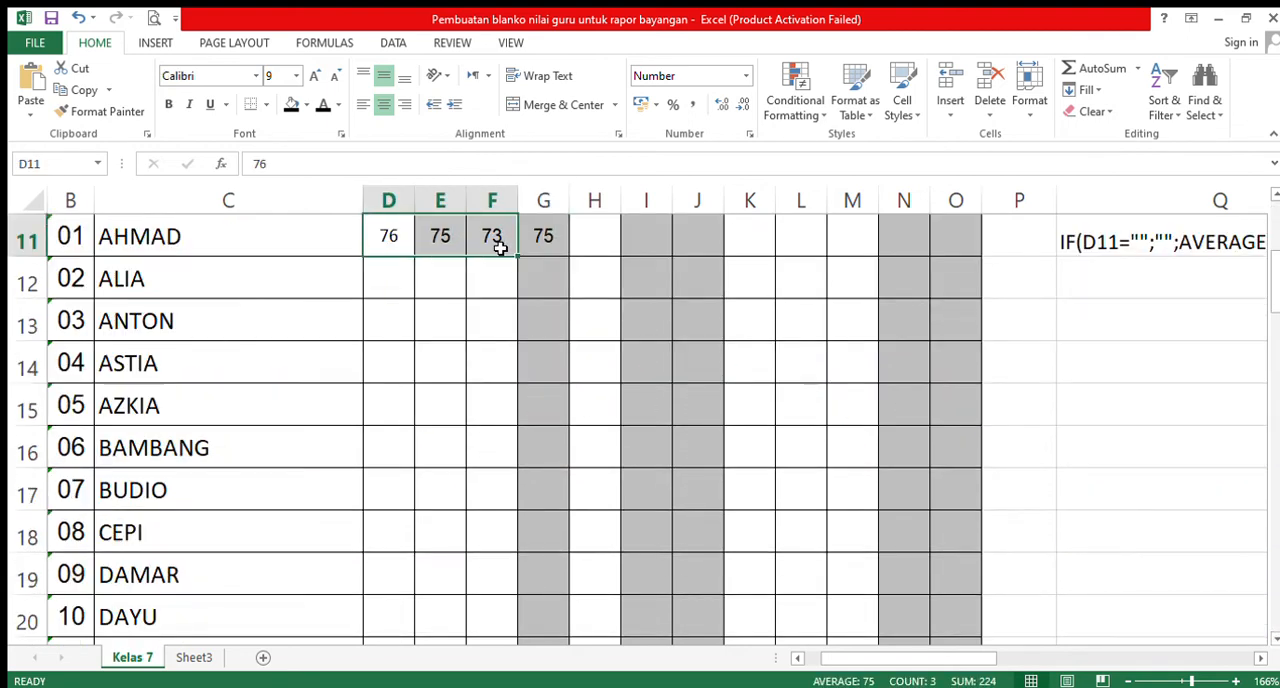
pyautogui.press('Delete')
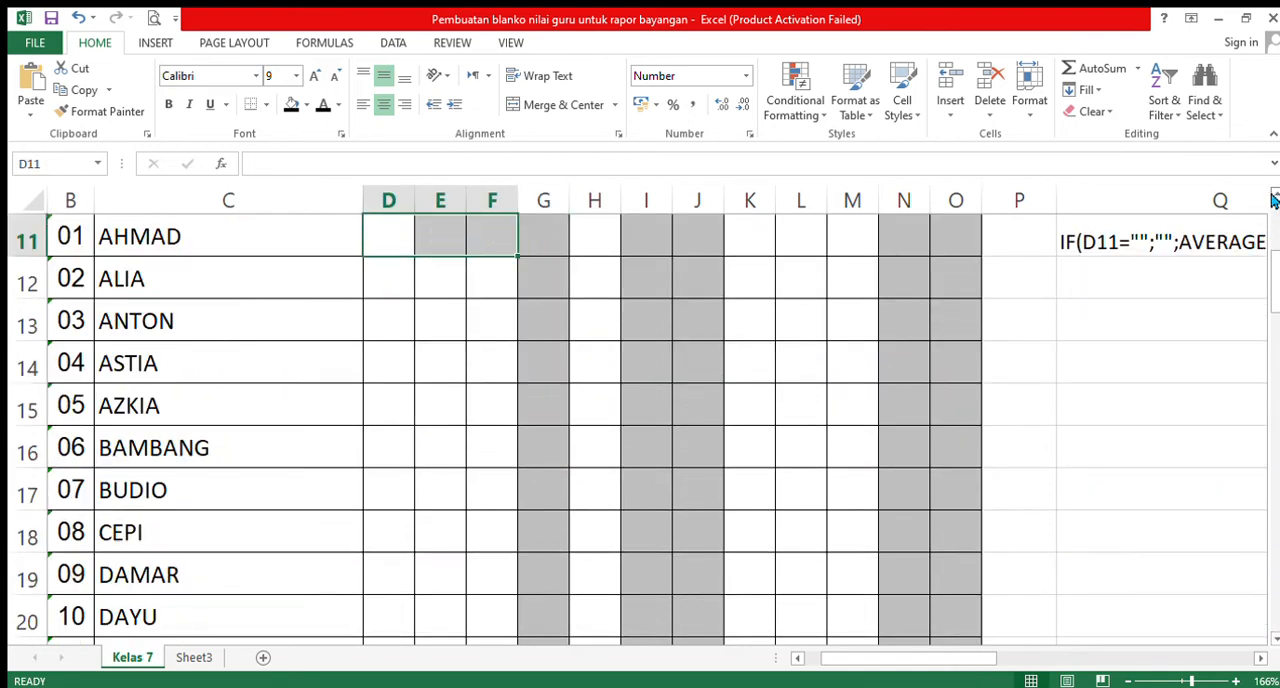
# - Enter the trial scores 67 for PH-1 in D12 and 78 for PH-2 in E12, and reselect D12
pyautogui.scroll(2, 1272, 200)
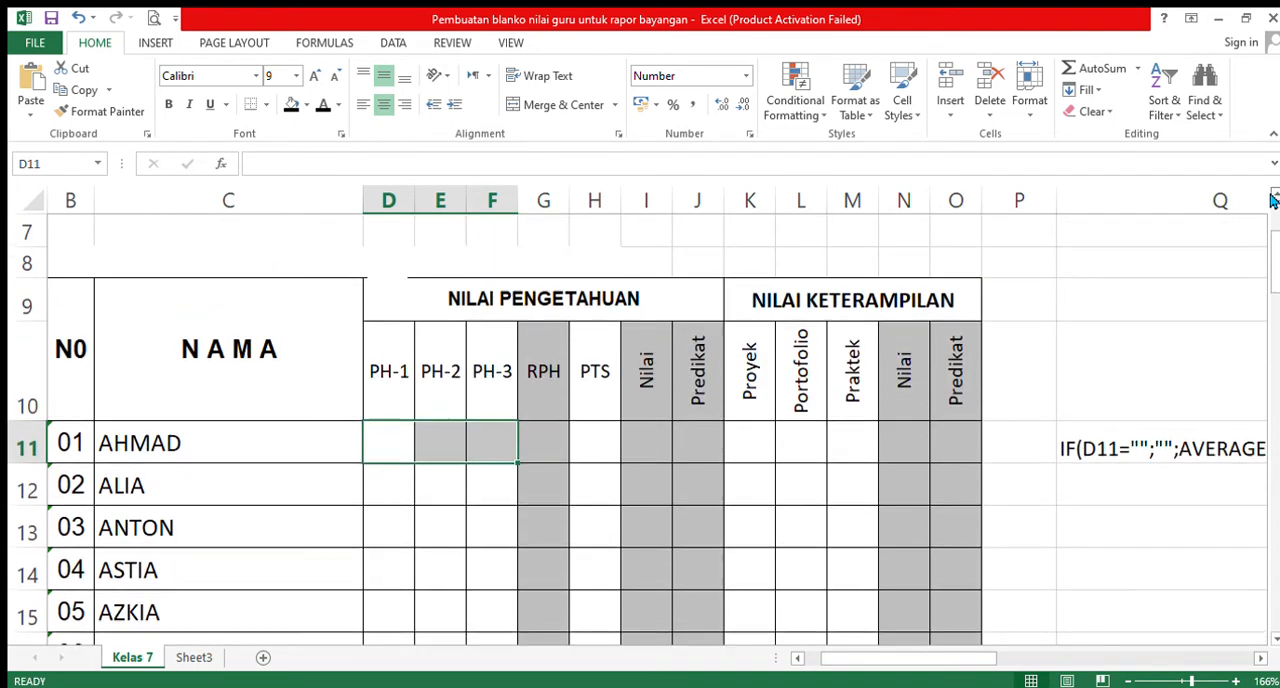
pyautogui.click(396, 493)
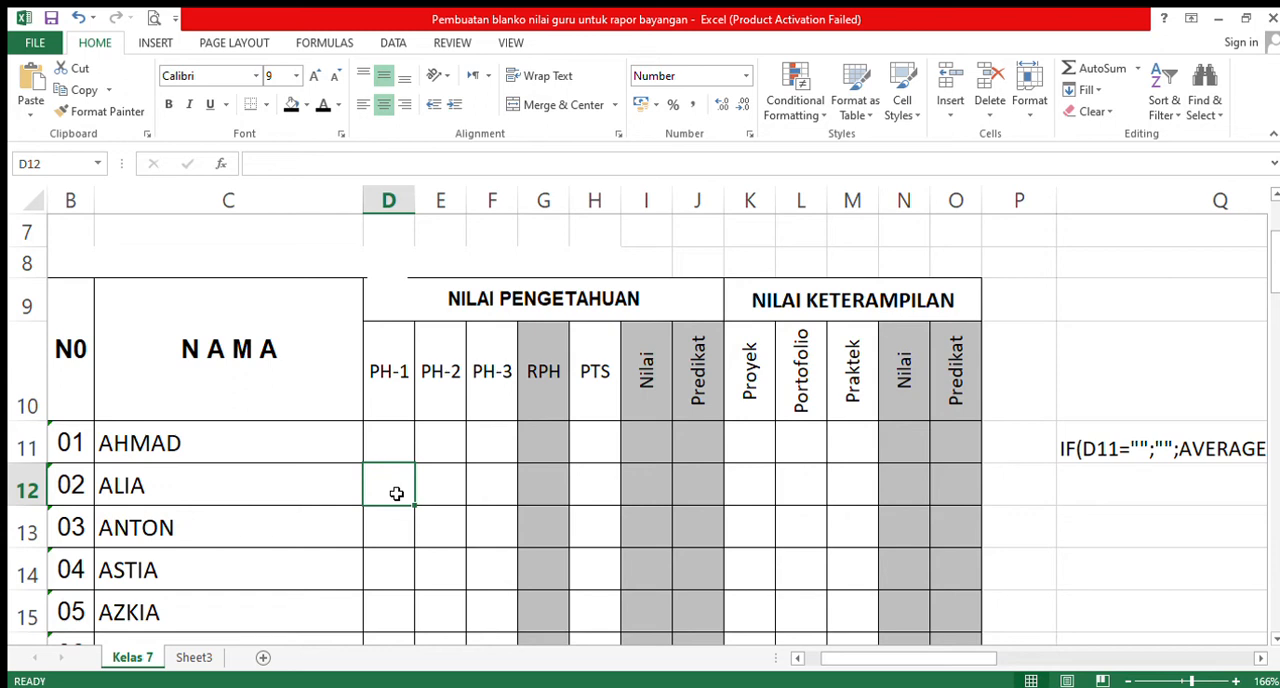
pyautogui.write('67')
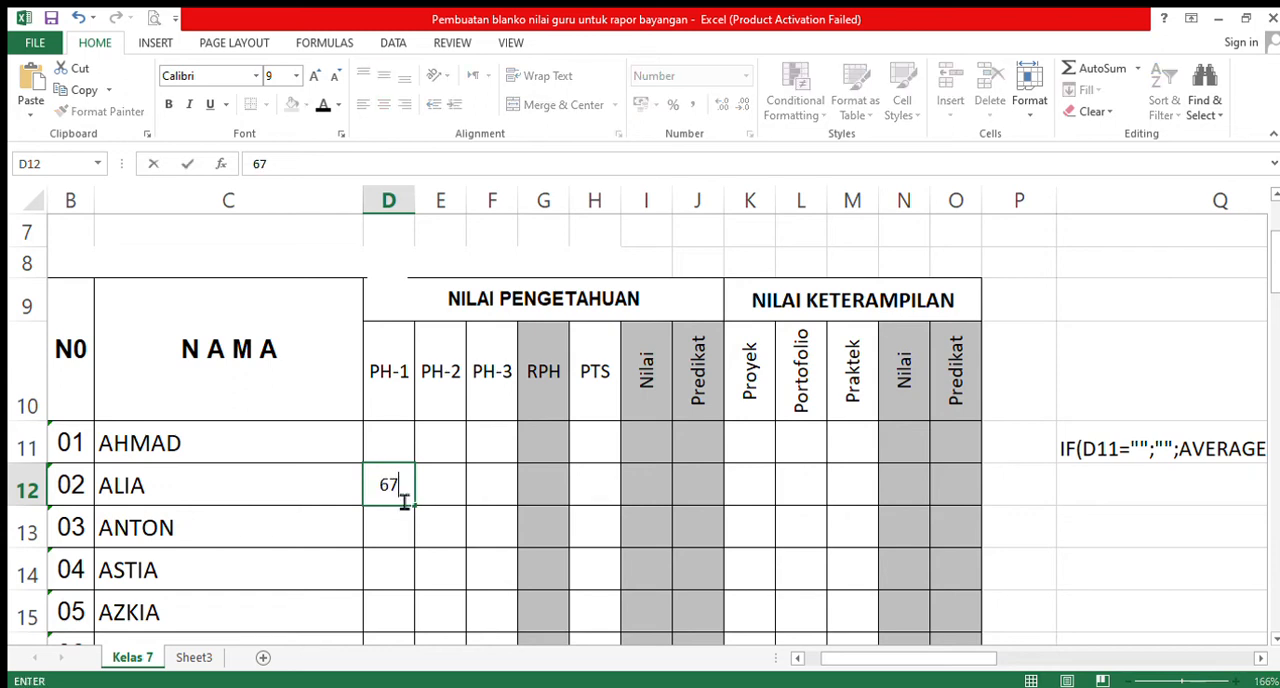
pyautogui.press('Tab')
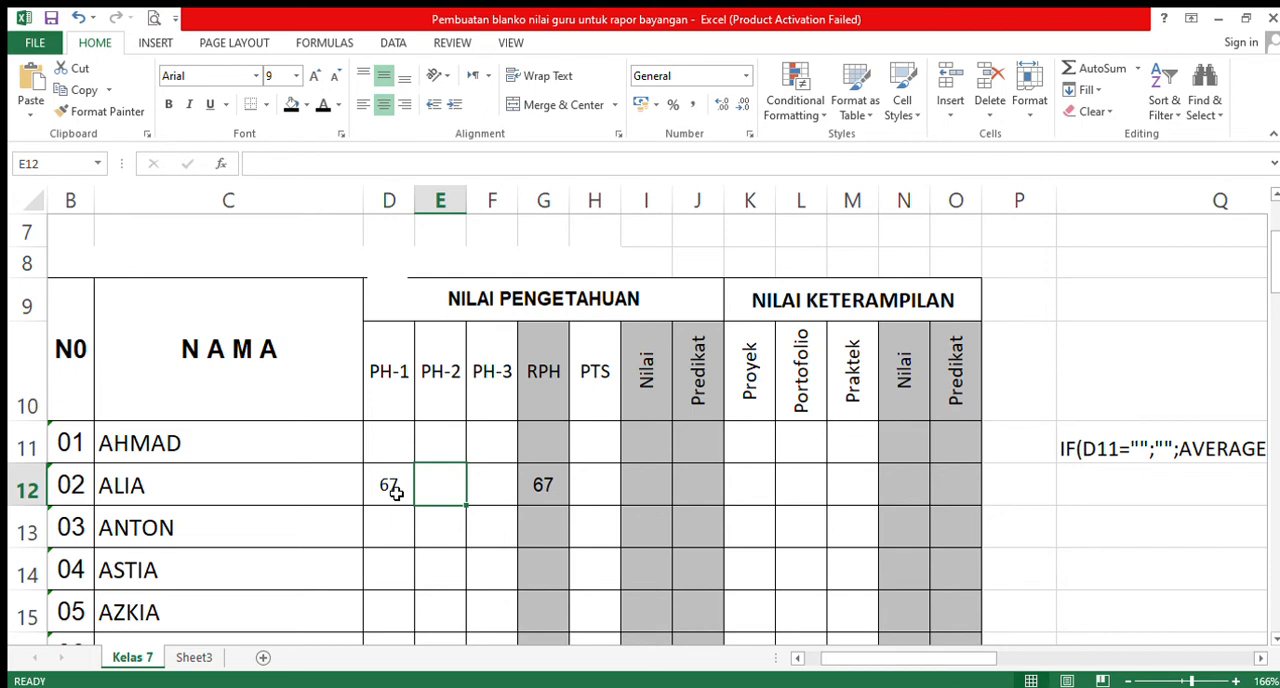
pyautogui.write('78')
pyautogui.press('Tab')
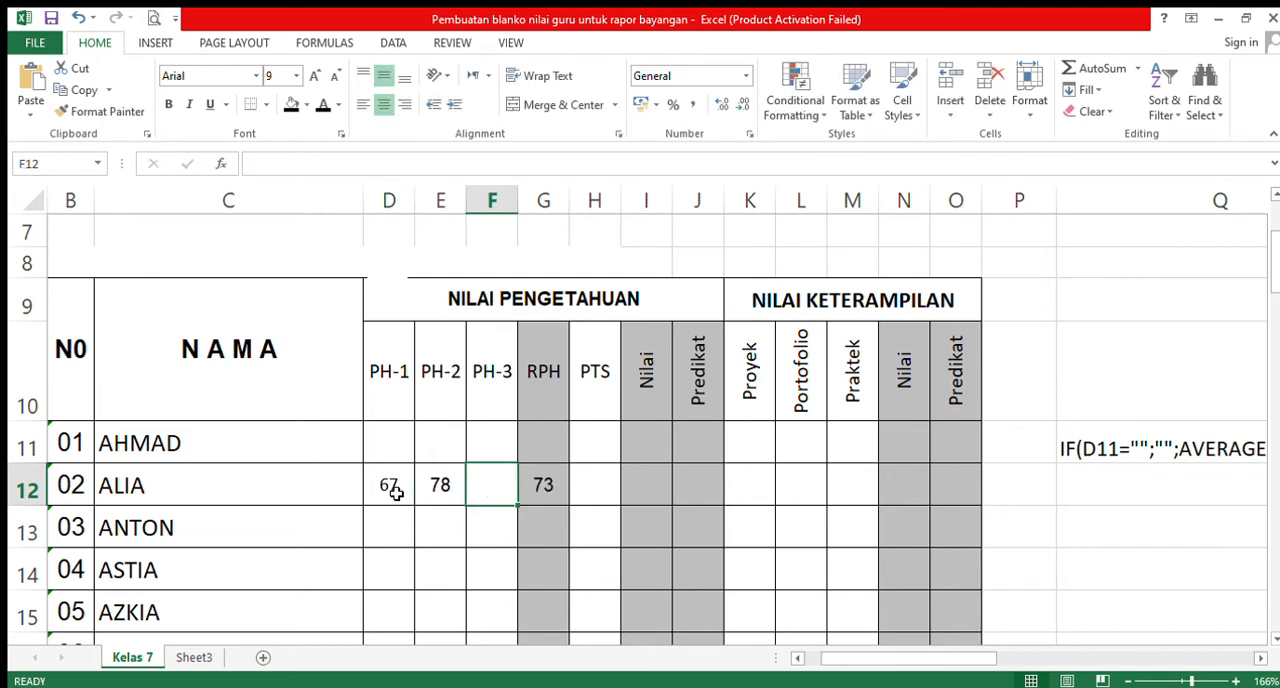
pyautogui.press('Left')
pyautogui.press('Left')
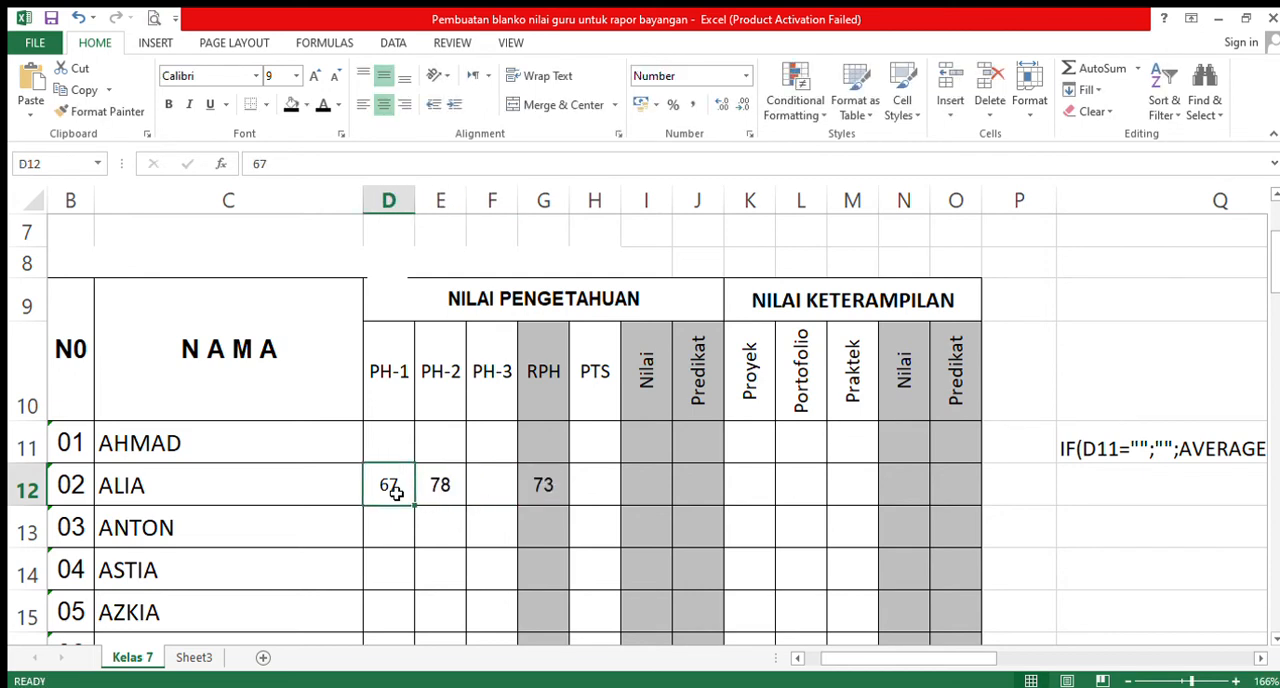
# - Clear the trial PH-1 and PH-2 scores from D12:E12
pyautogui.hotkey('shift', 'Right')
pyautogui.press('Delete')
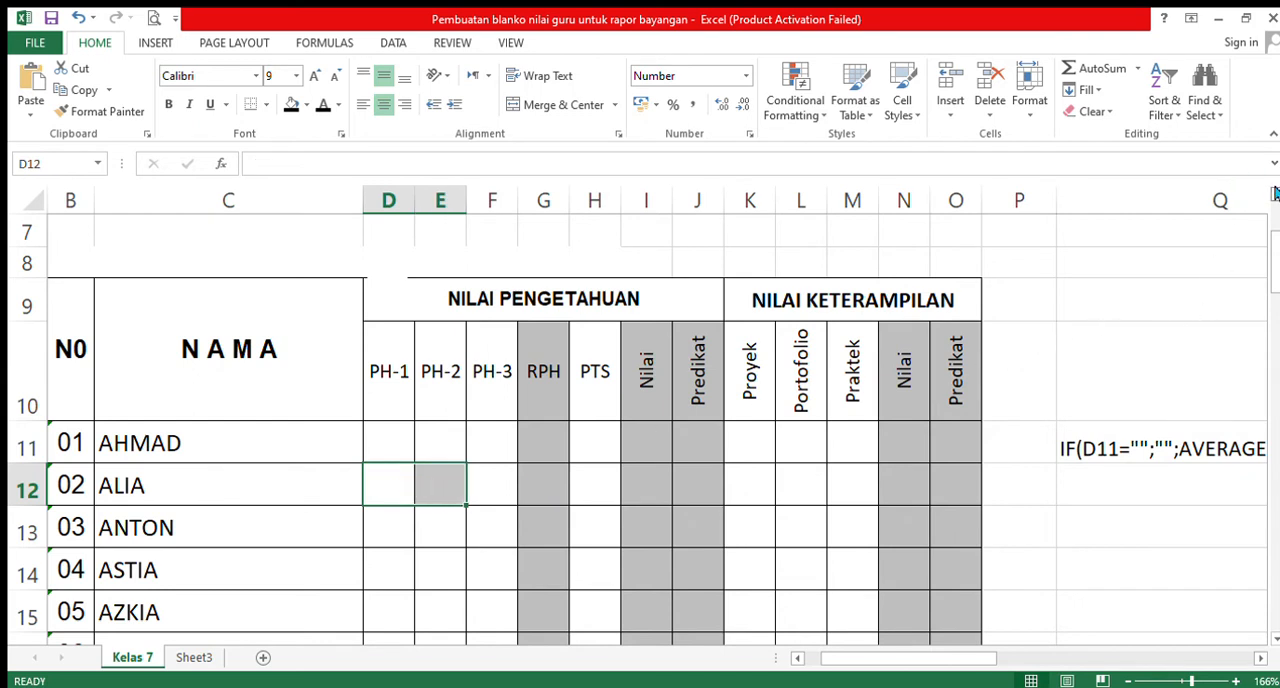
pyautogui.click(1273, 196)
pyautogui.click(1273, 196)
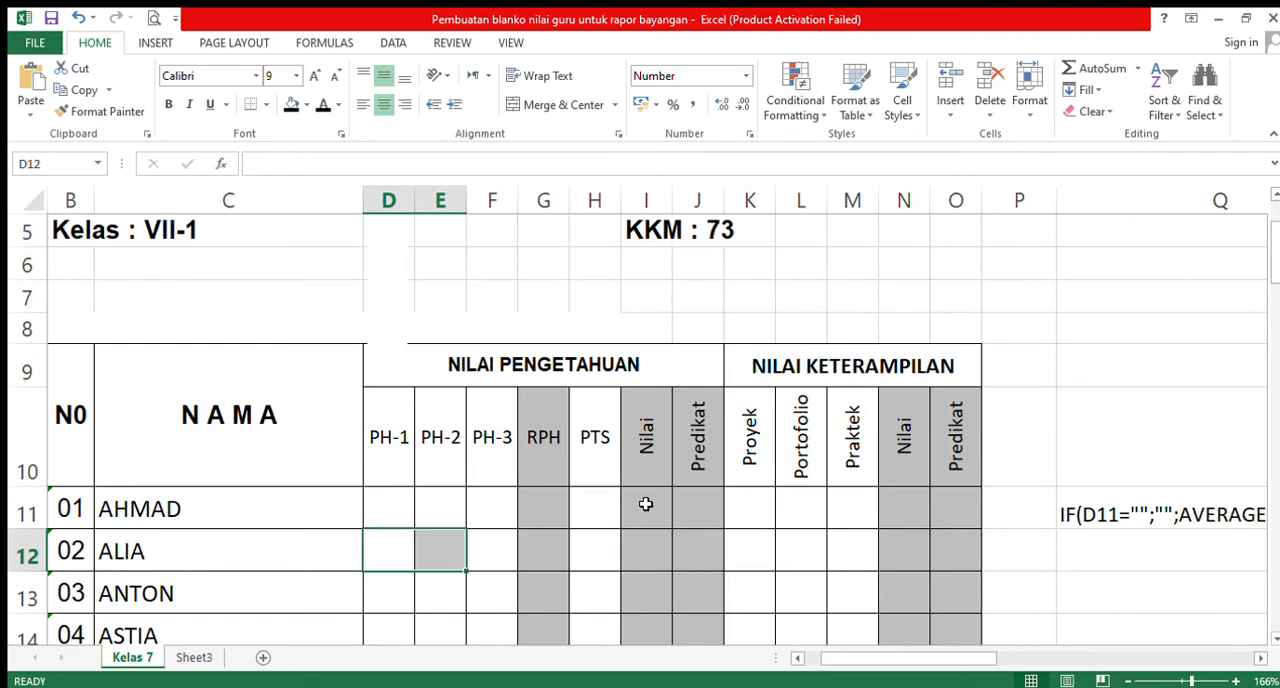
# - Enter the weighted score formula =0,6*G11+0,4*H11 in the first student's NILAI PENGETAHUAN Nilai cell I11
pyautogui.click(375, 513)
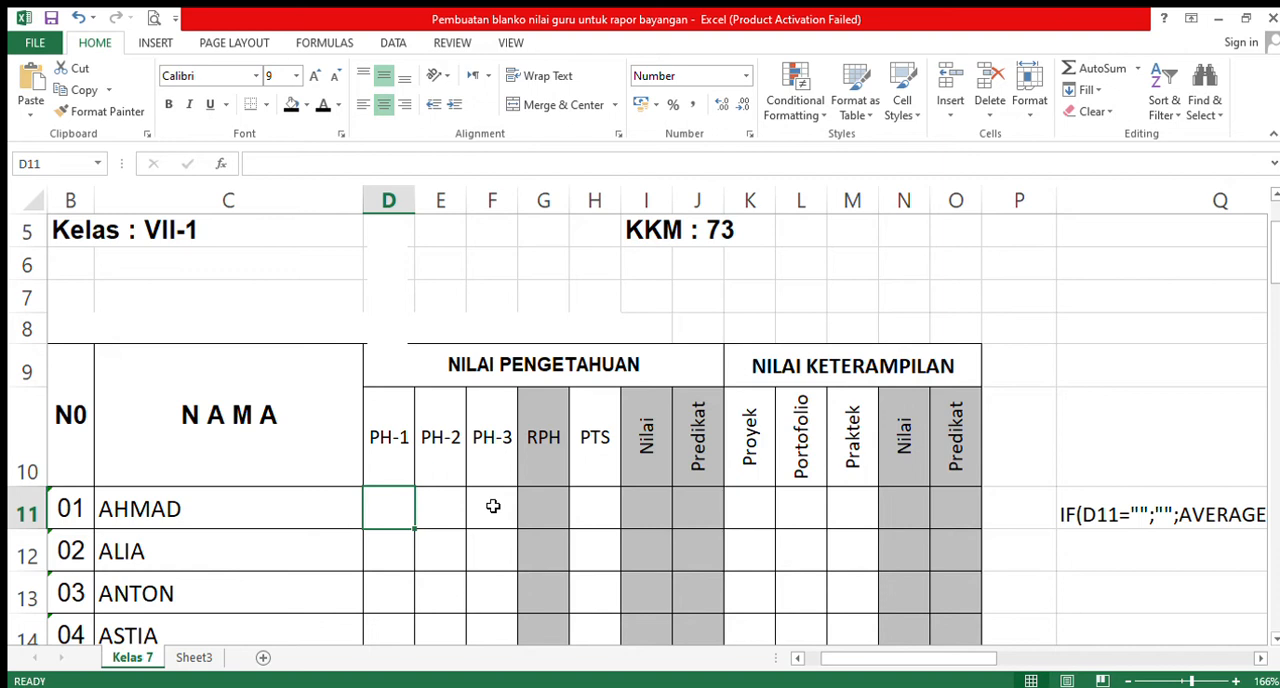
pyautogui.click(647, 503)
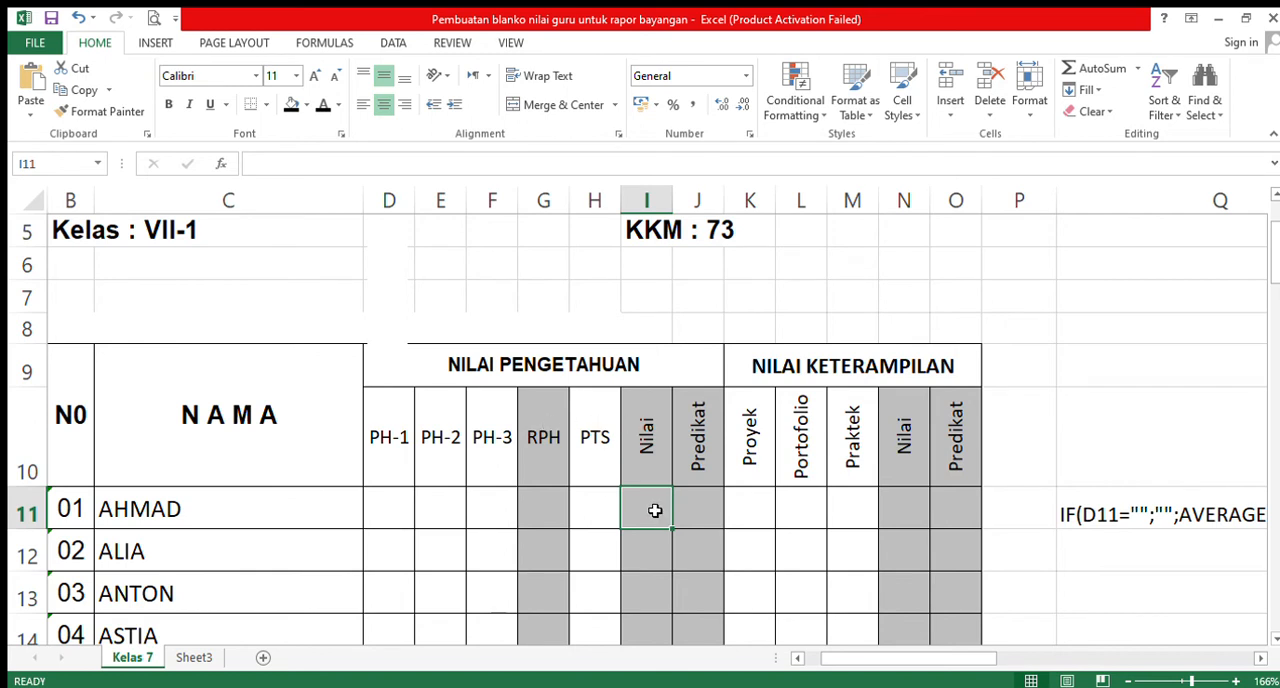
pyautogui.write('=')
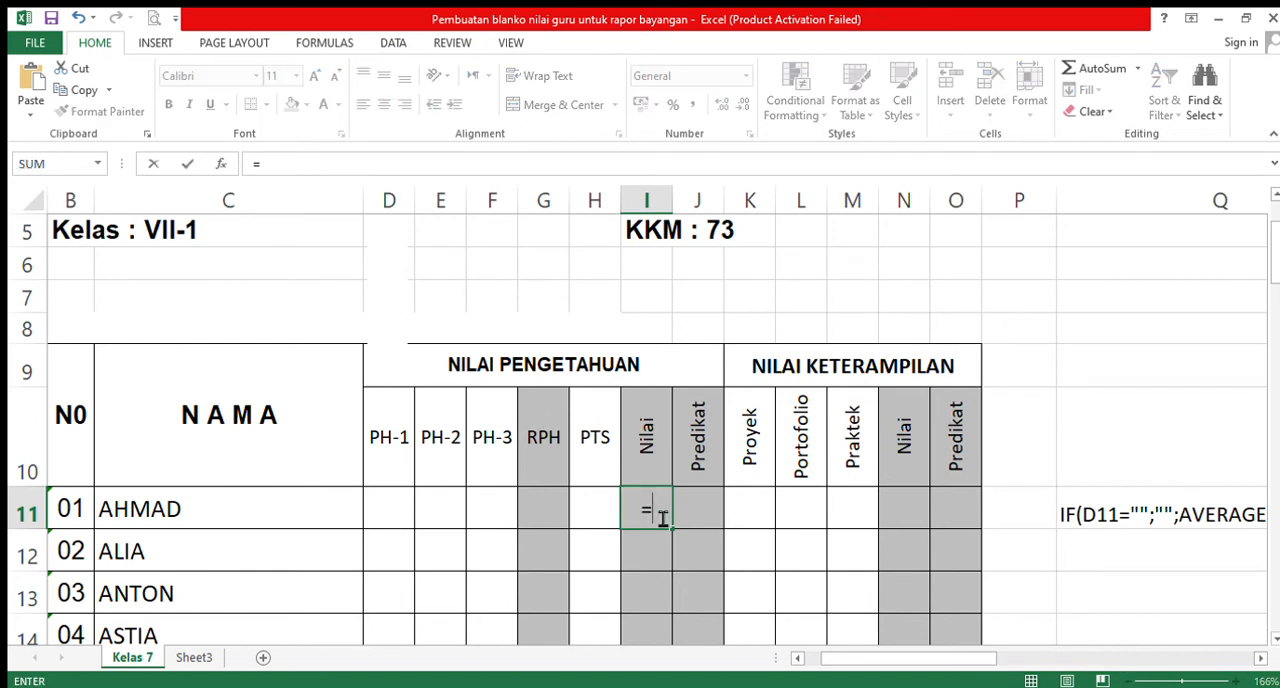
pyautogui.write('0,6')
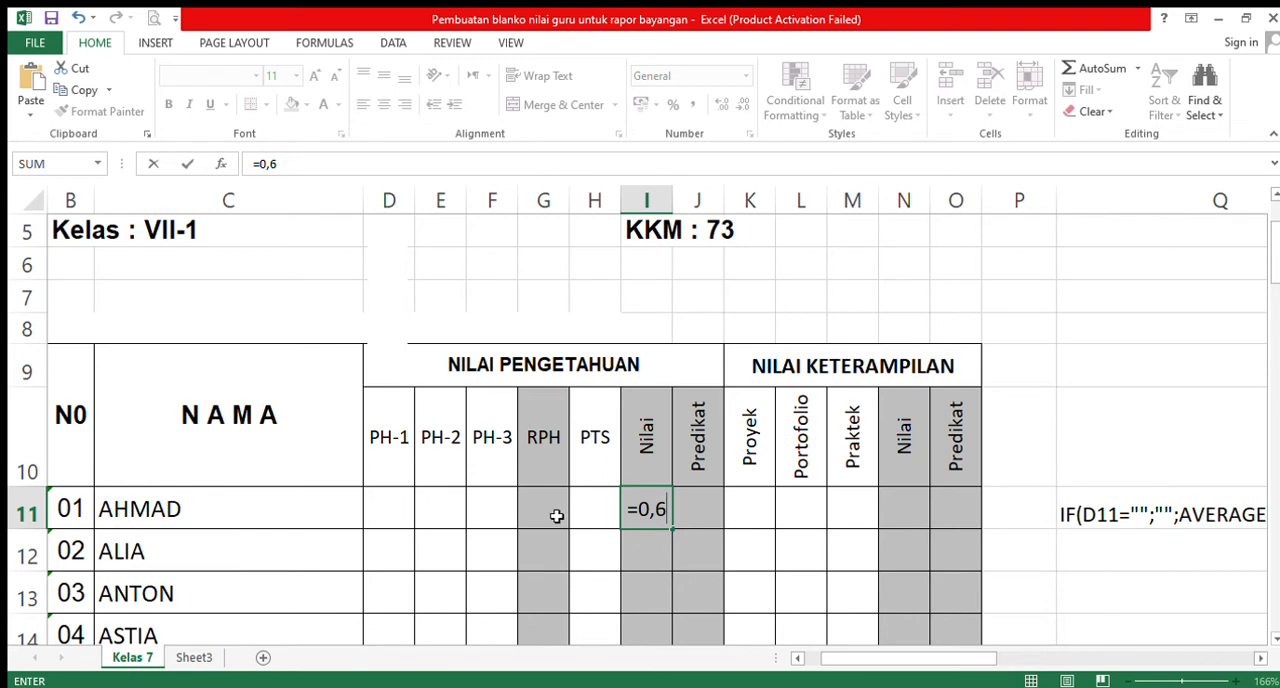
pyautogui.write('*')
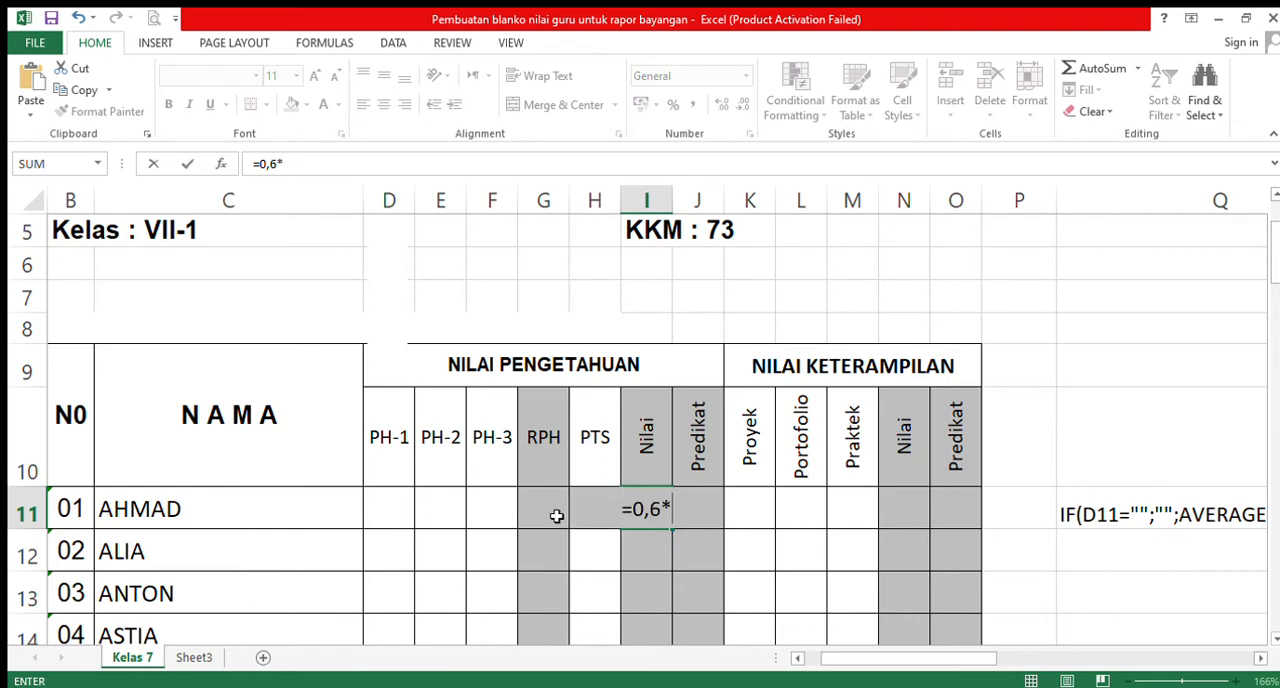
pyautogui.click(557, 515)
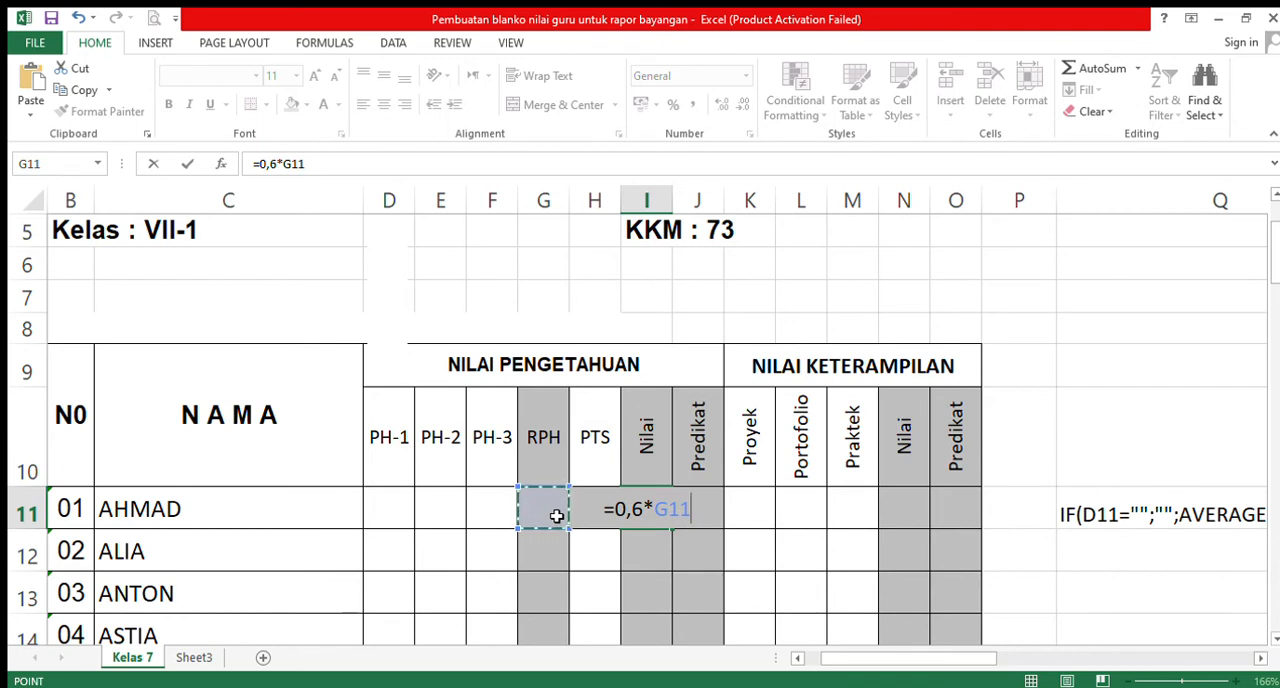
pyautogui.write('+')
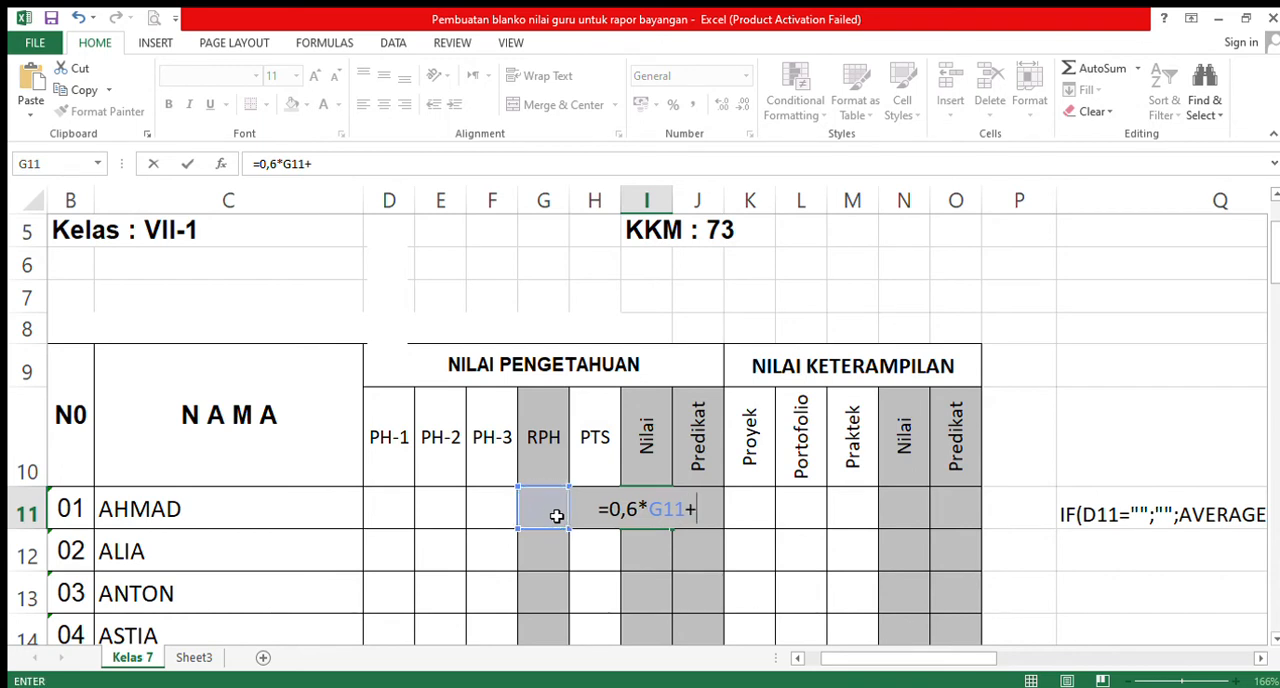
pyautogui.write('0,4')
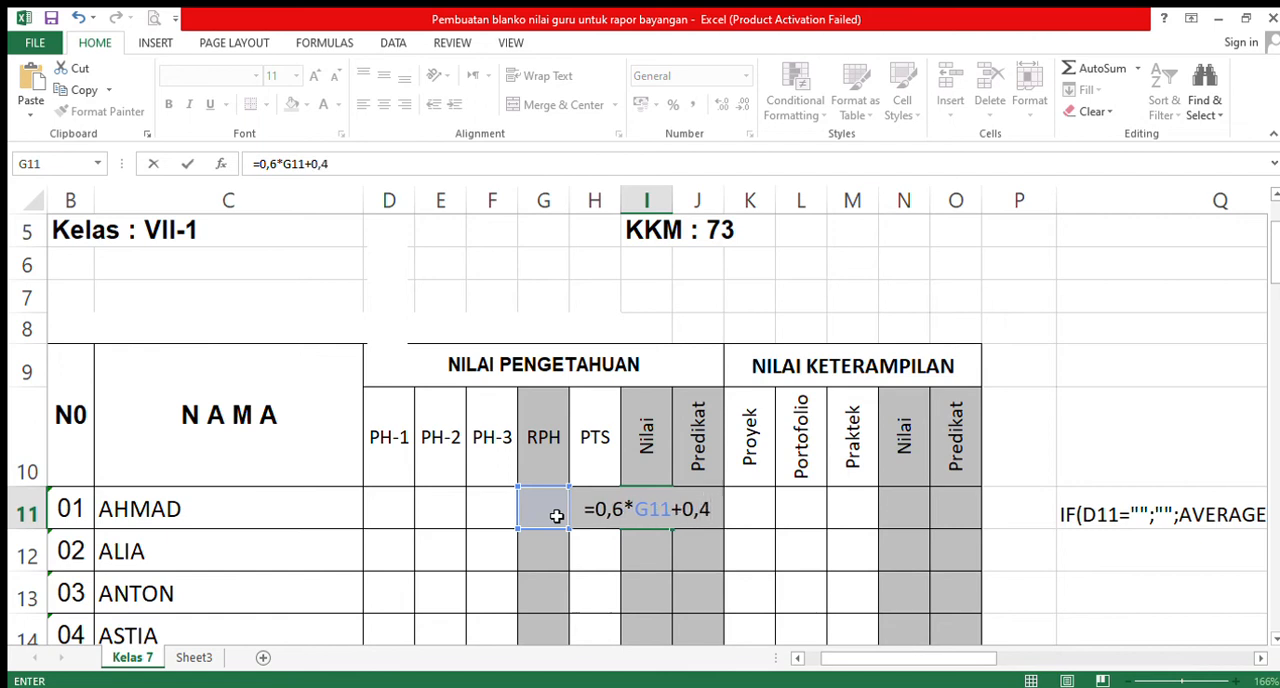
pyautogui.write('*')
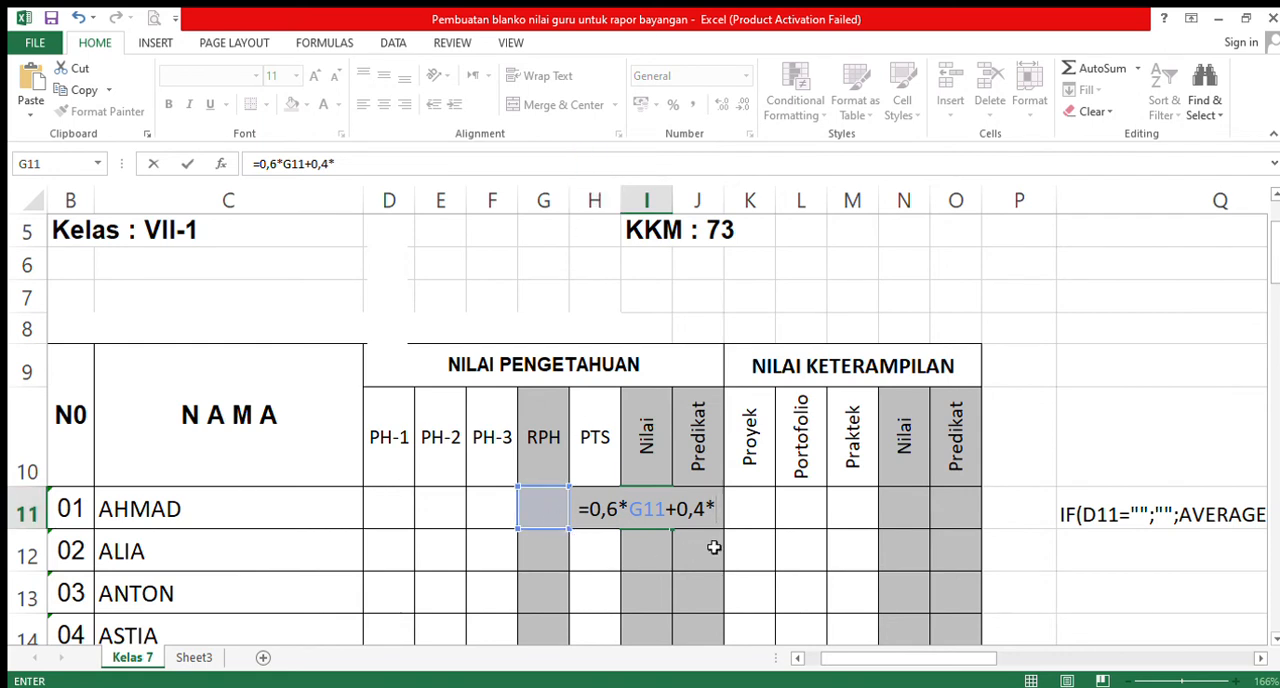
pyautogui.write('H')
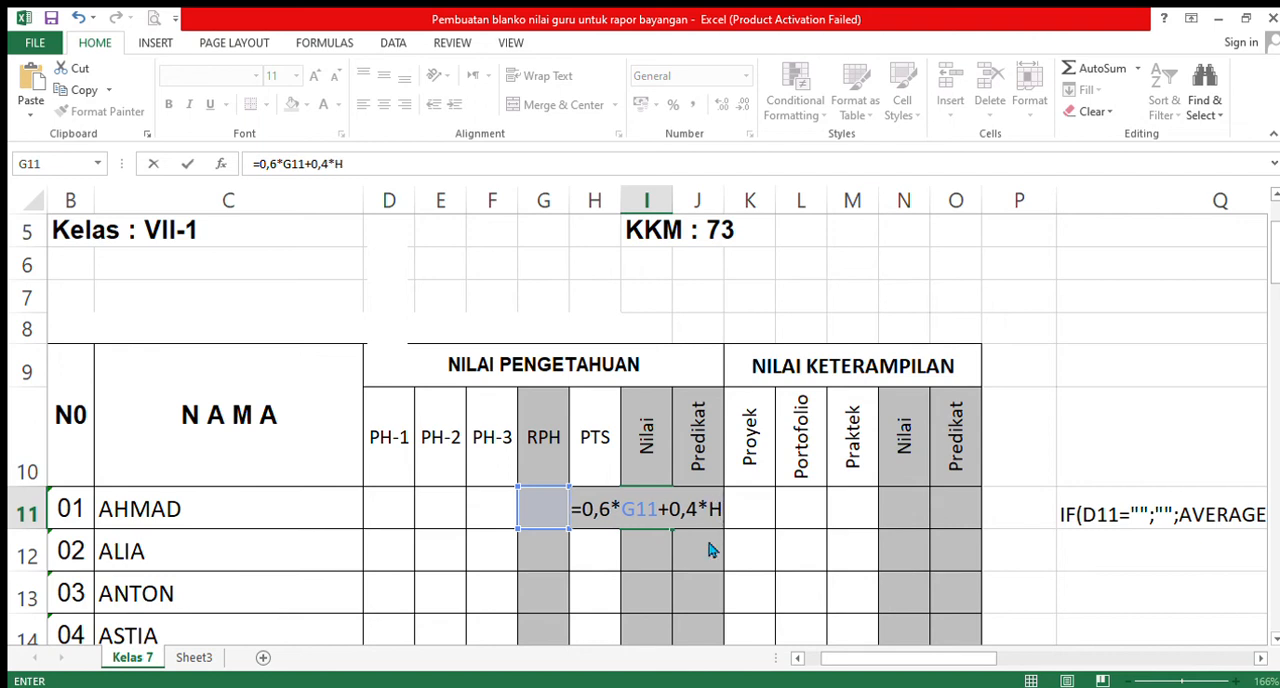
pyautogui.write('11')
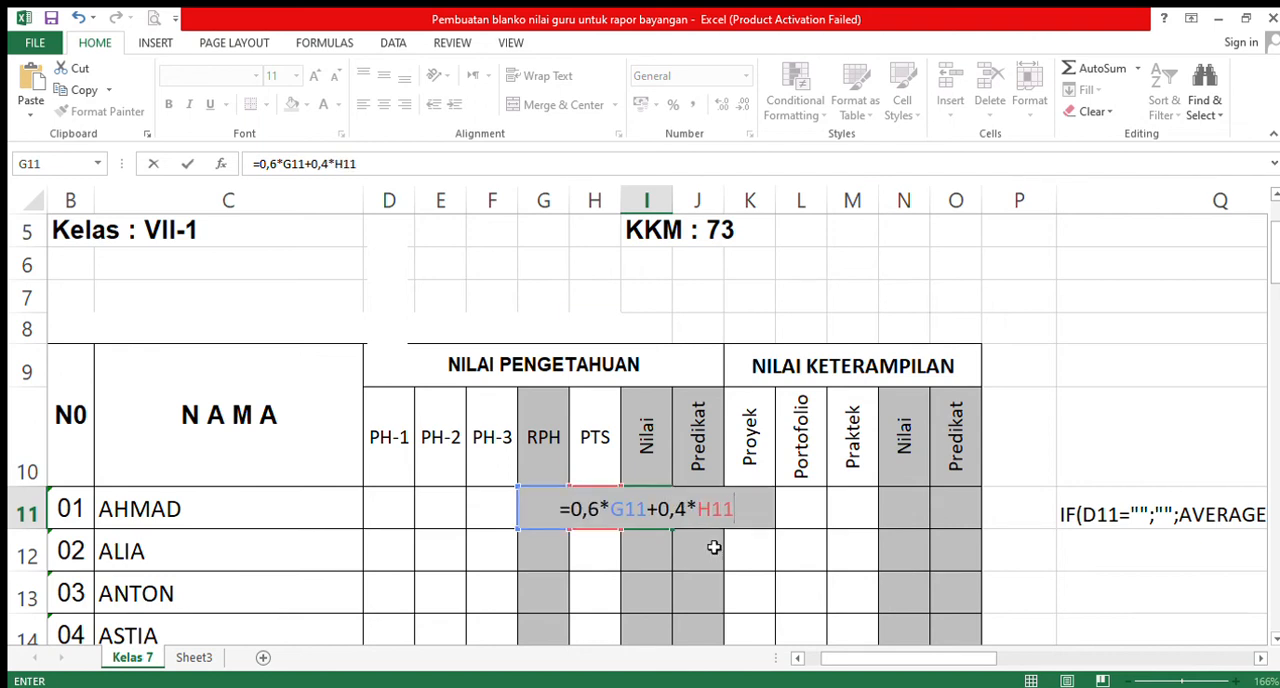
pyautogui.press('Return')
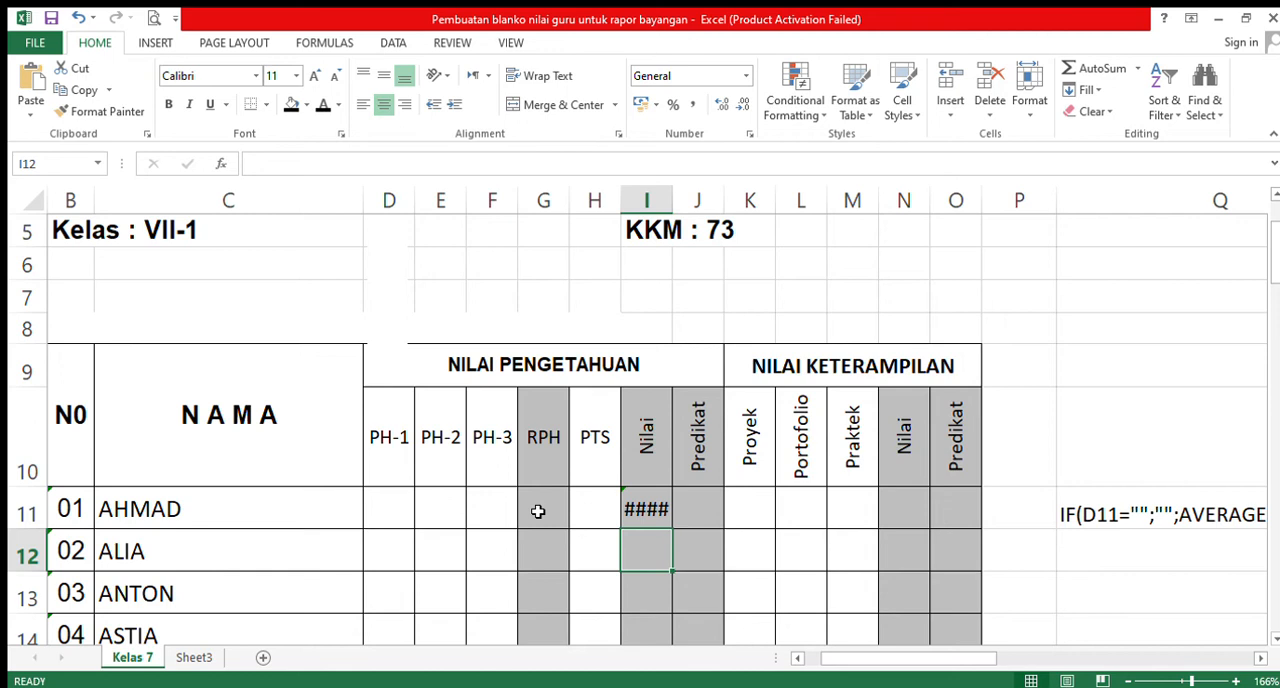
pyautogui.click(651, 511)
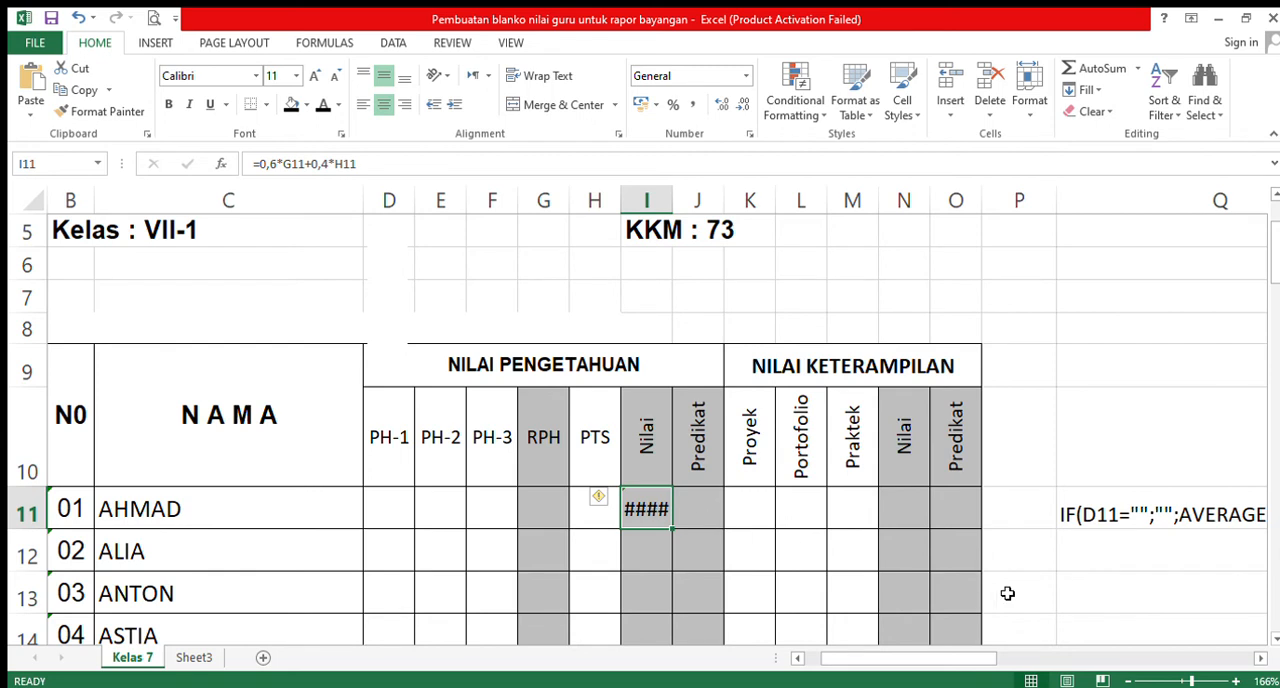
pyautogui.click(1112, 556)
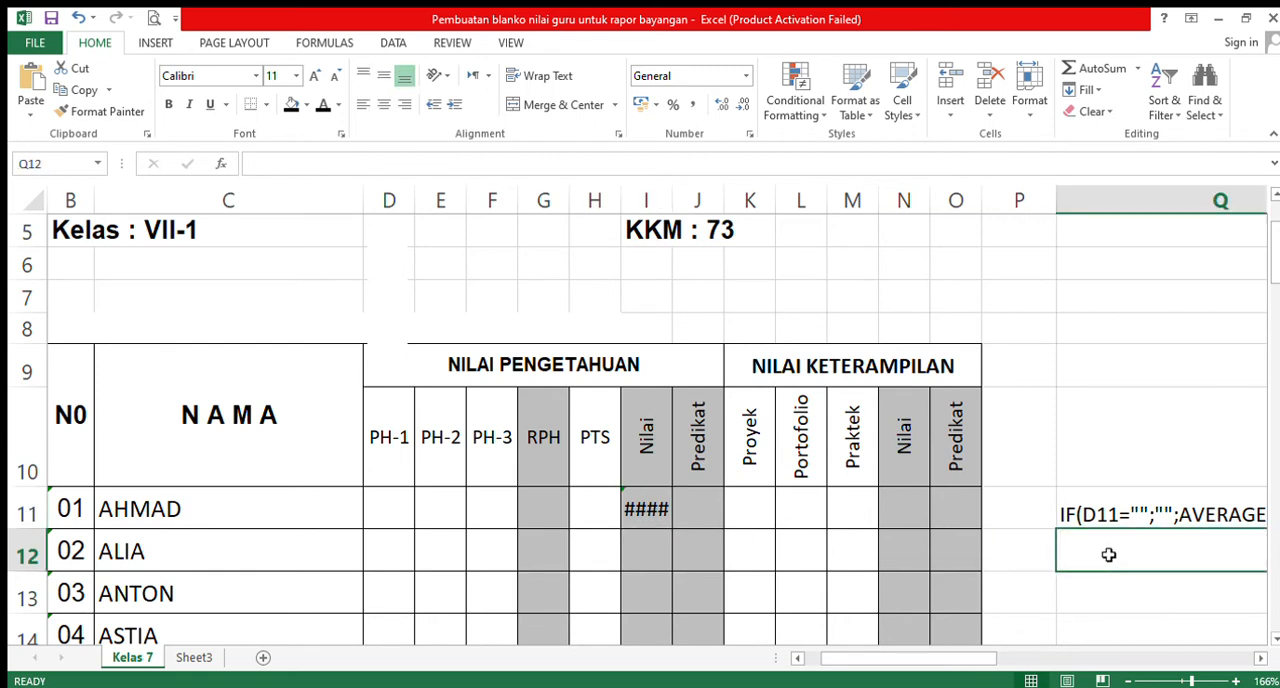
pyautogui.write('IF(D11="";"";AVERAGE(D11:F11')
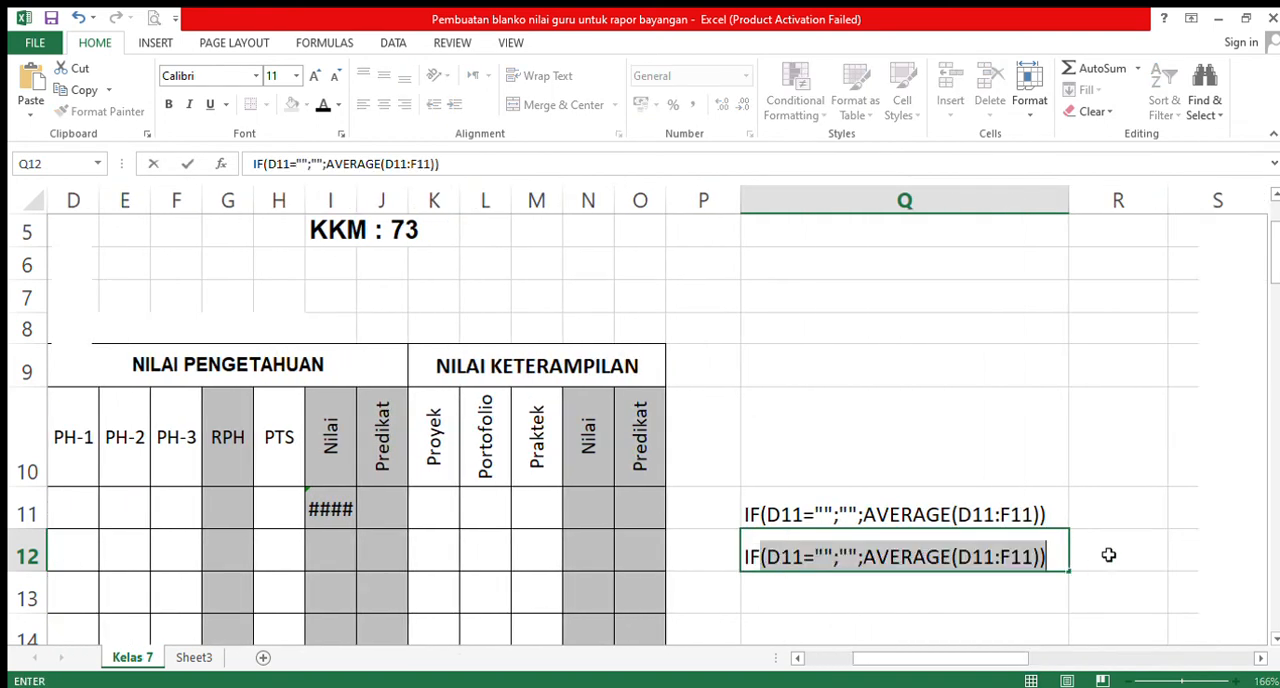
pyautogui.click(797, 658)
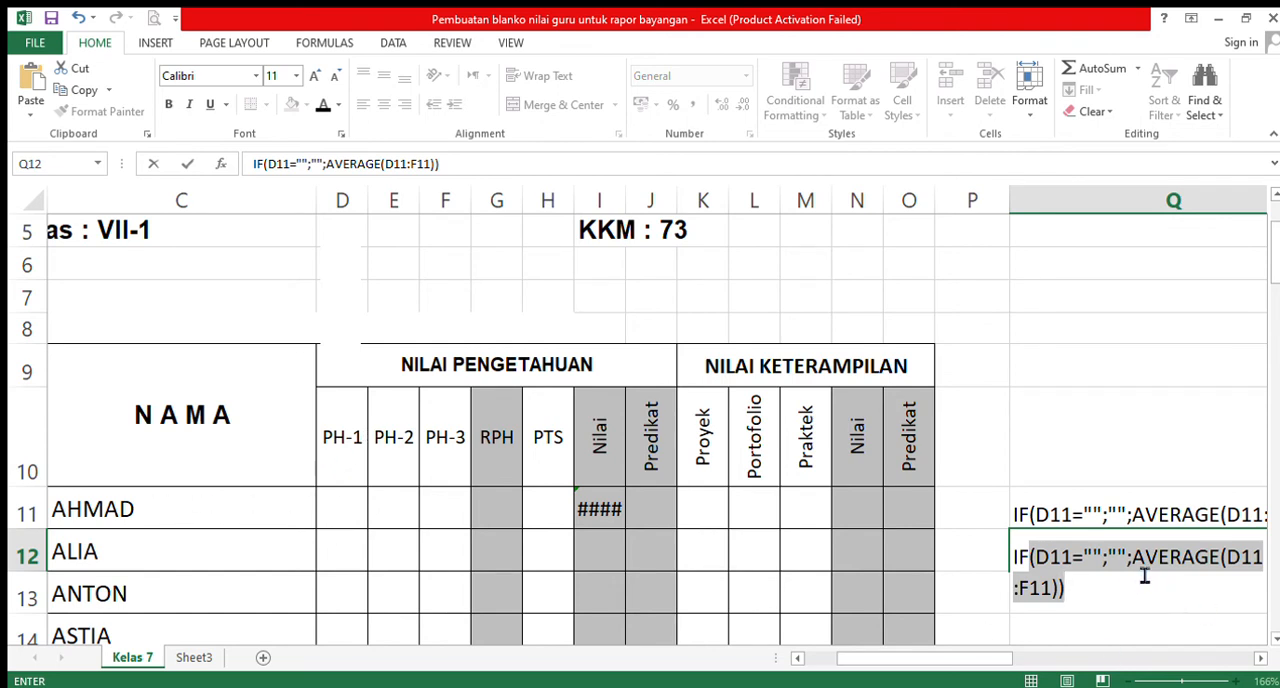
pyautogui.click(1081, 602)
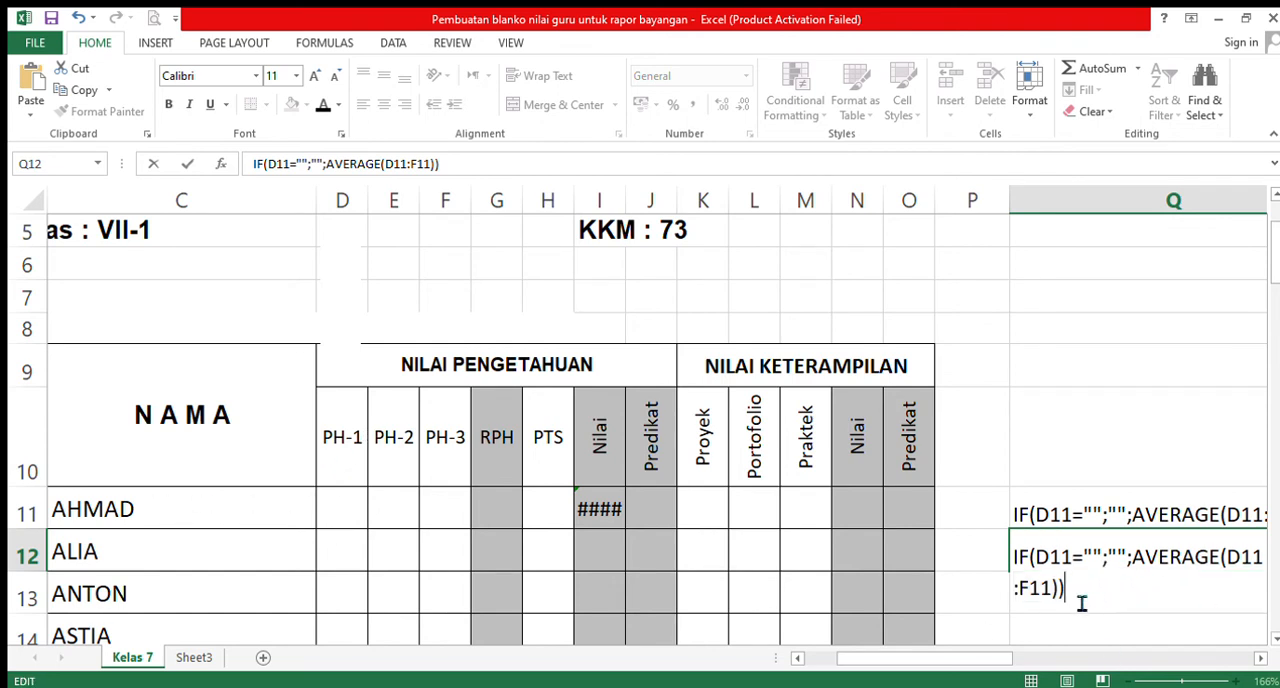
pyautogui.press('BackSpace')
pyautogui.press('BackSpace')
pyautogui.press('BackSpace')
pyautogui.press('BackSpace')
pyautogui.press('BackSpace')
pyautogui.press('BackSpace')
pyautogui.press('BackSpace')
pyautogui.press('BackSpace')
pyautogui.press('BackSpace')
pyautogui.press('BackSpace')
pyautogui.press('BackSpace')
pyautogui.press('BackSpace')
pyautogui.press('BackSpace')
pyautogui.press('BackSpace')
pyautogui.press('BackSpace')
pyautogui.press('BackSpace')
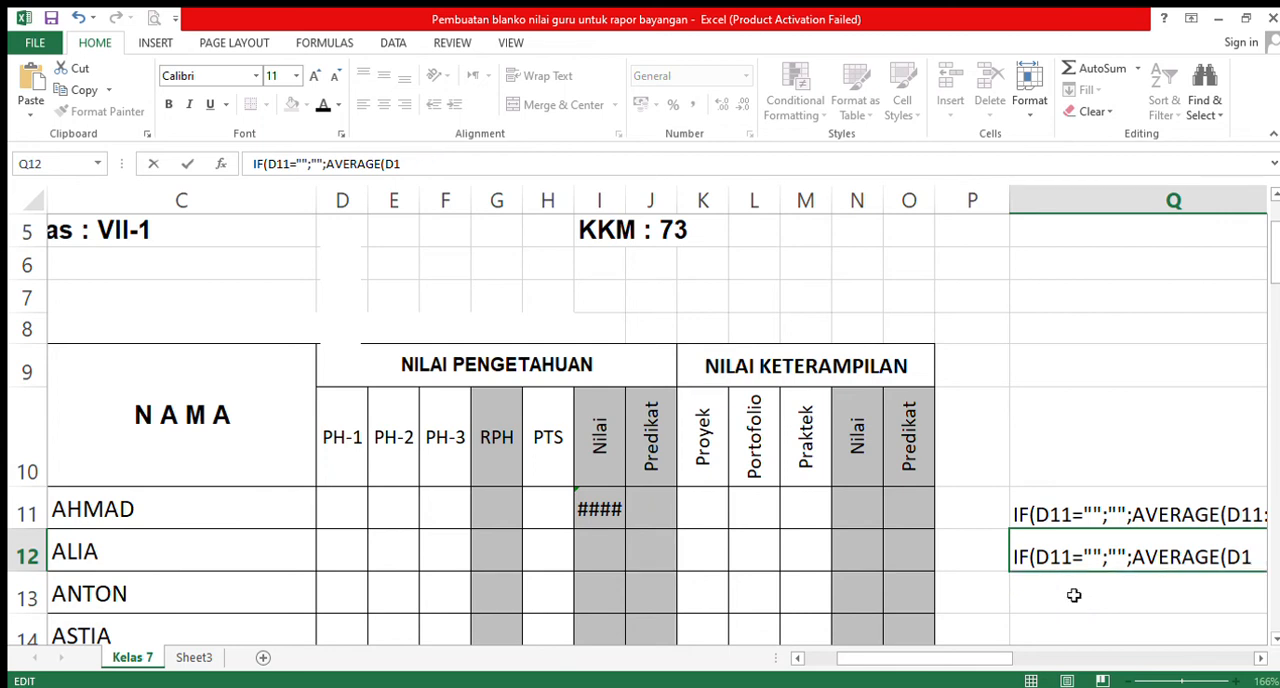
pyautogui.press('BackSpace')
pyautogui.press('BackSpace')
pyautogui.press('BackSpace')
pyautogui.press('BackSpace')
pyautogui.press('BackSpace')
pyautogui.press('BackSpace')
pyautogui.press('BackSpace')
pyautogui.press('BackSpace')
pyautogui.press('BackSpace')
pyautogui.press('BackSpace')
pyautogui.press('BackSpace')
pyautogui.press('BackSpace')
pyautogui.press('BackSpace')
pyautogui.press('BackSpace')
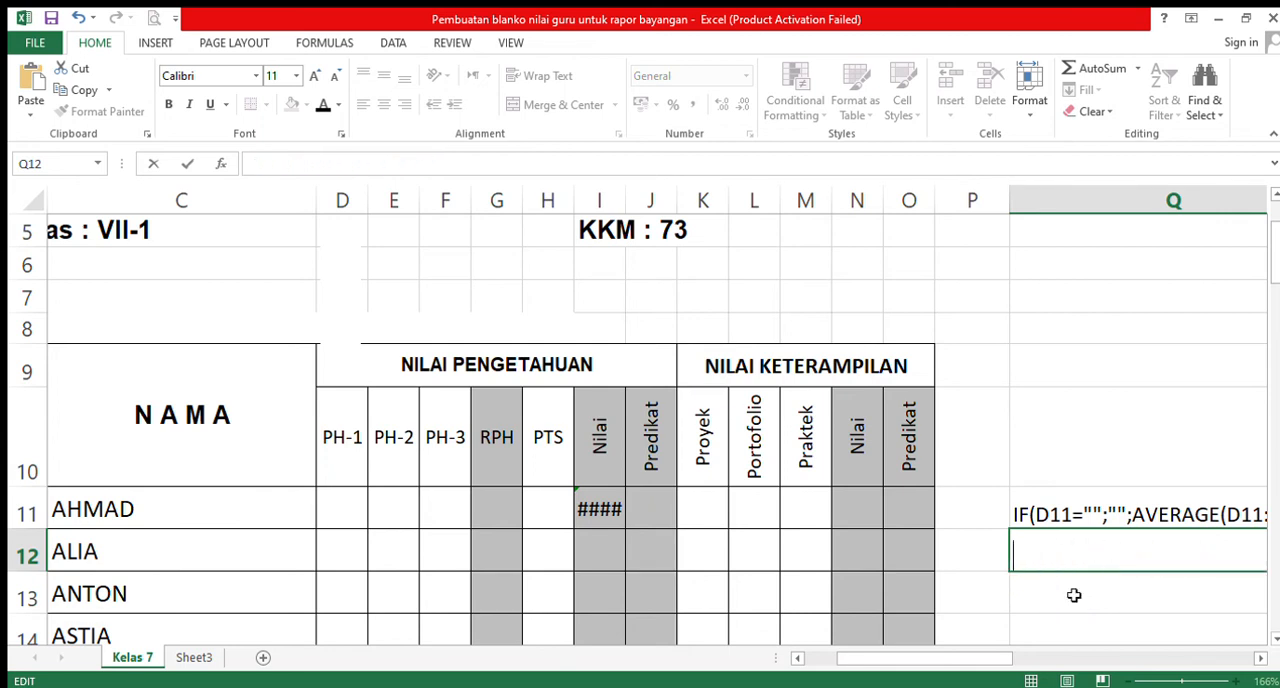
# - Wrap the weighted formula in I11 in a blank check on PH-1 so it reads =IF(D11="";"";0,6*G11+0,4*H11)
pyautogui.click(612, 508)
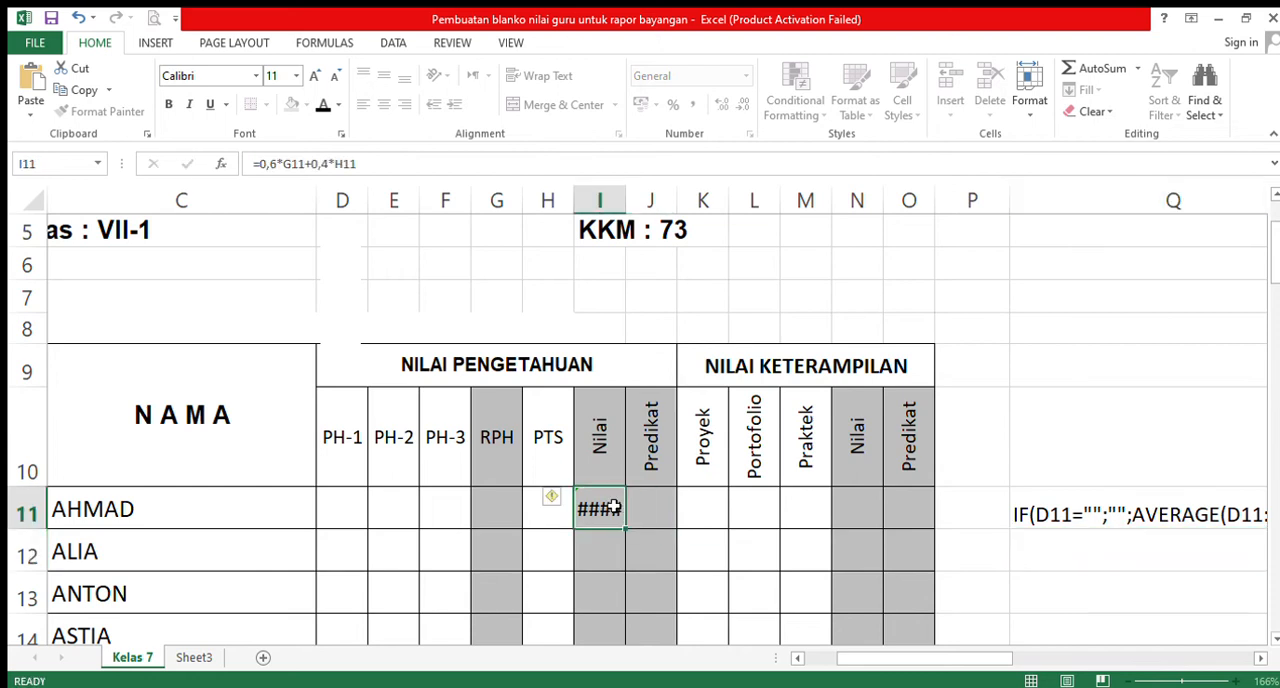
pyautogui.click(268, 182)
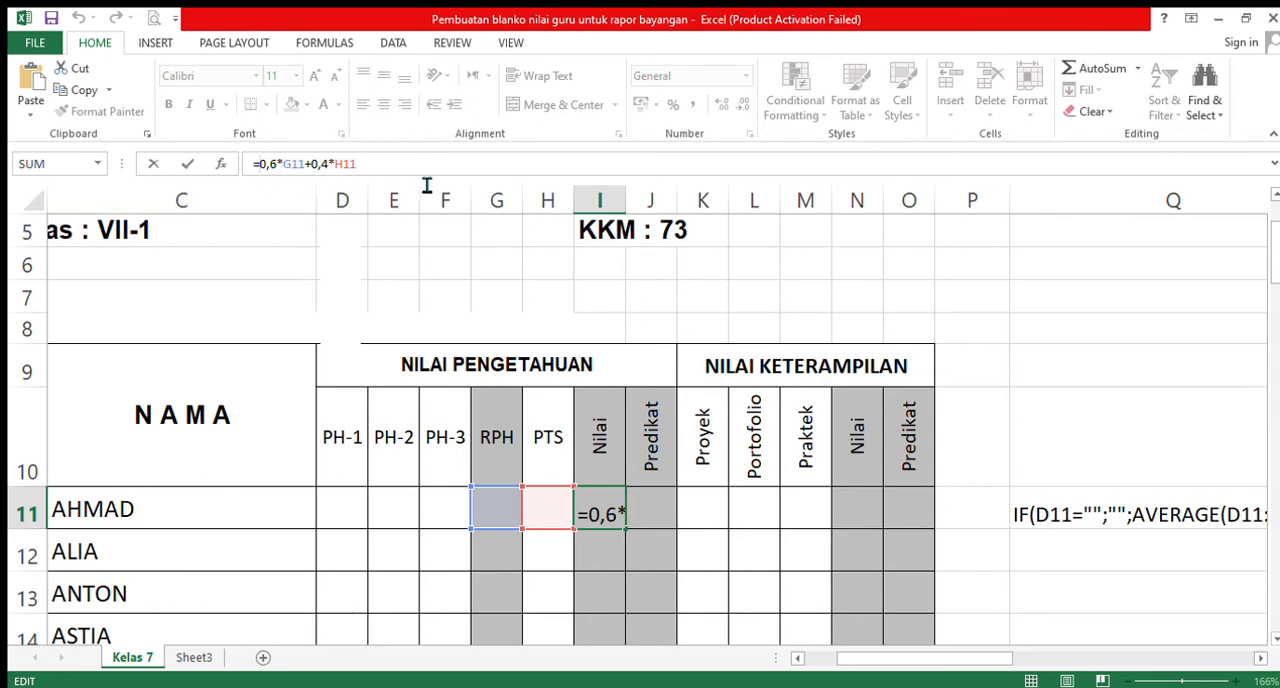
pyautogui.write('if')
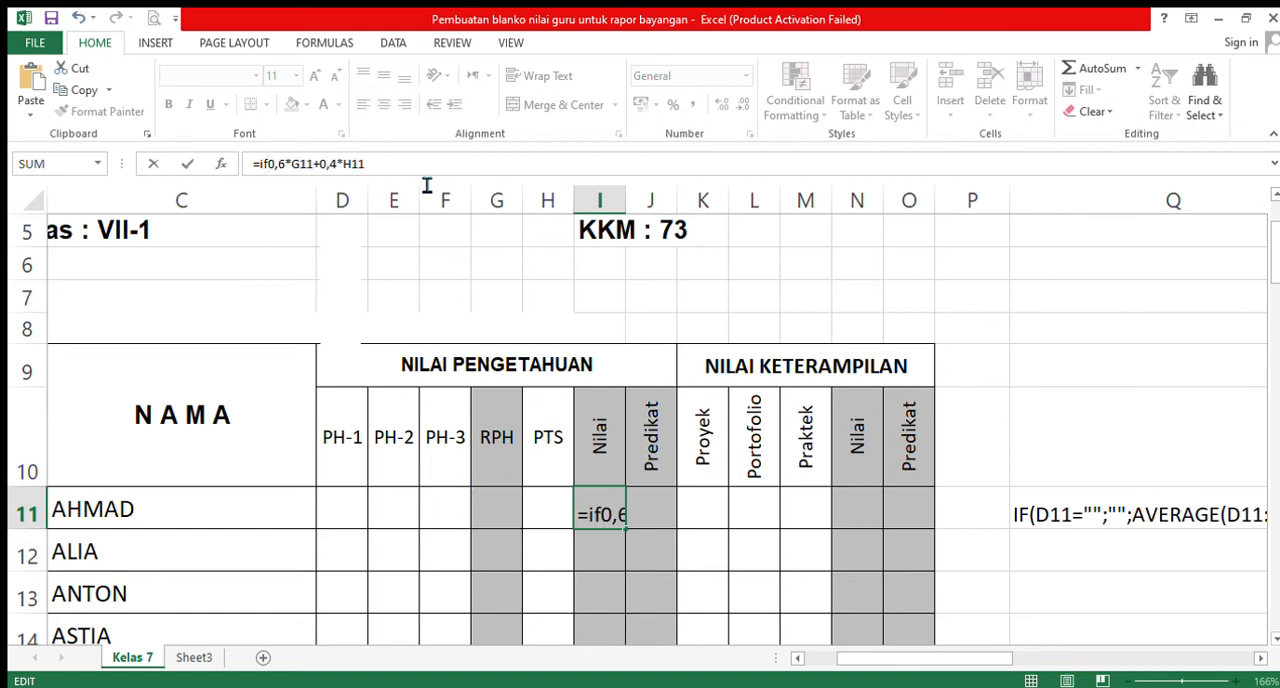
pyautogui.write('(')
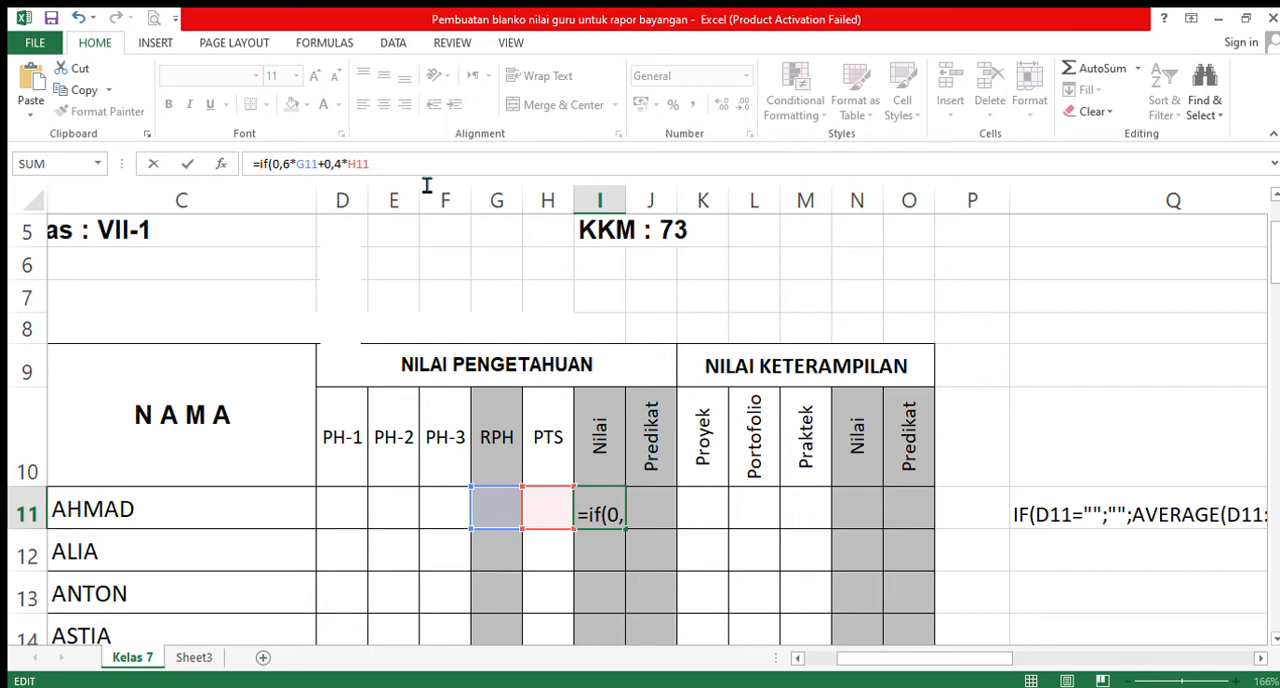
pyautogui.click(341, 507)
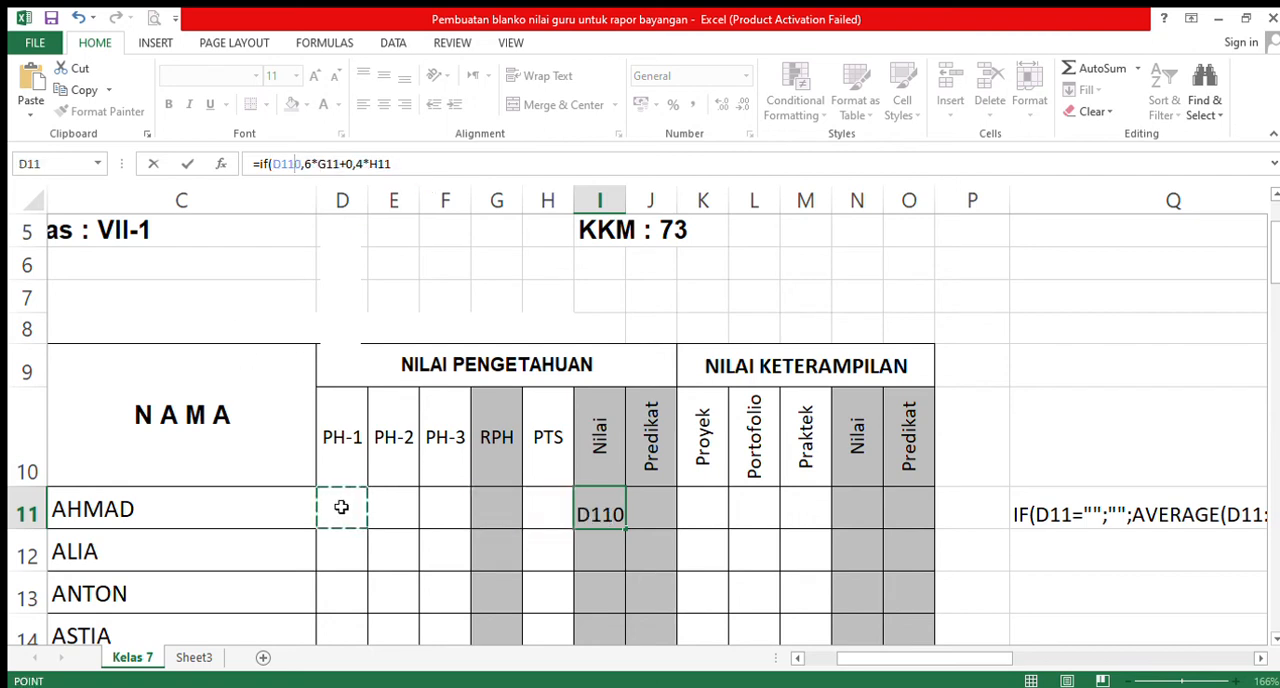
pyautogui.write('=')
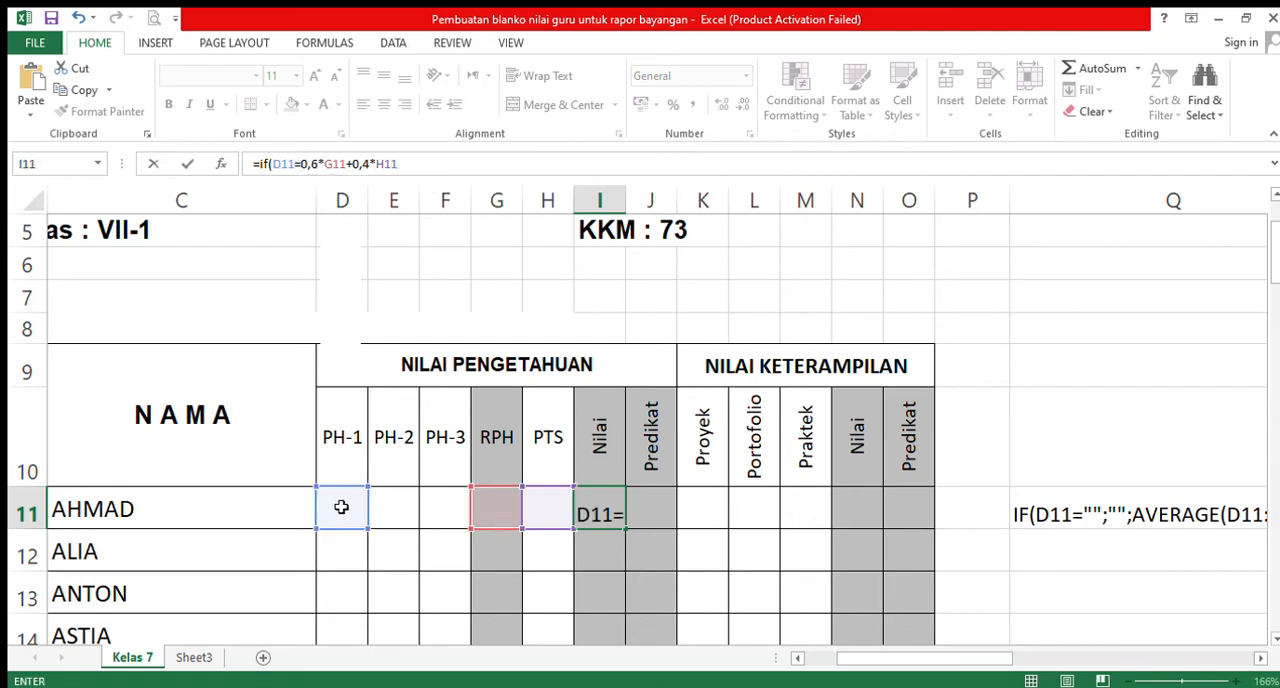
pyautogui.write('""')
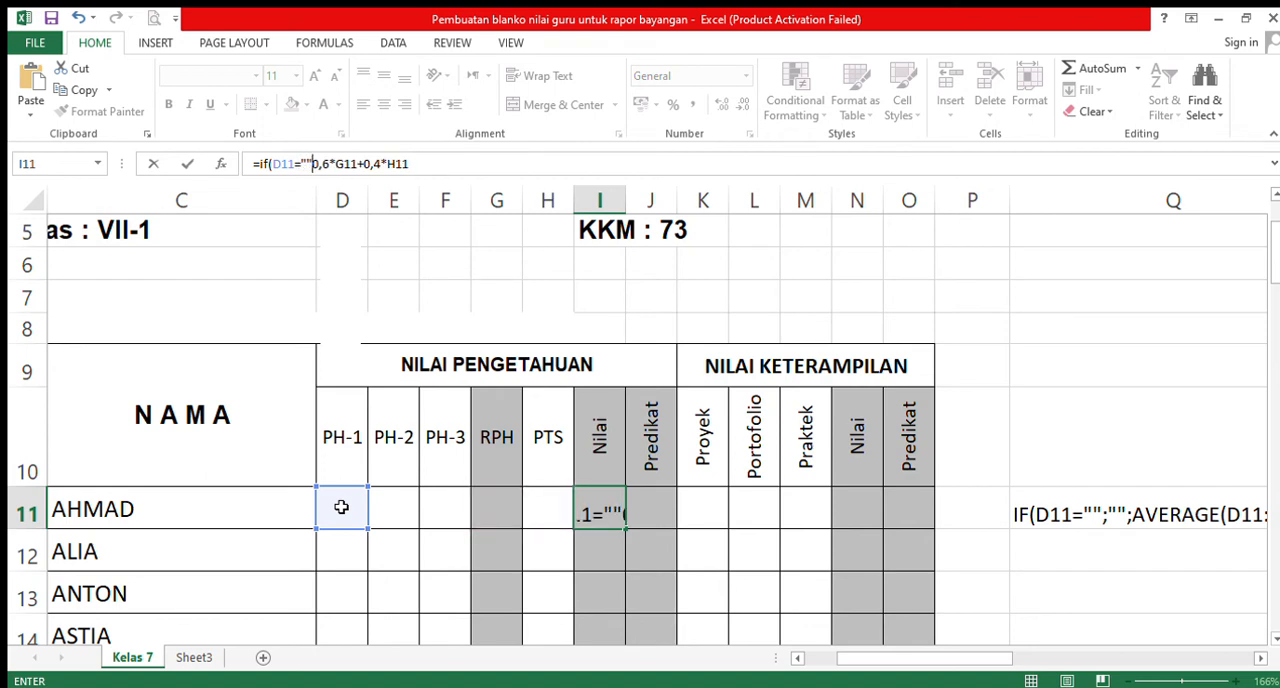
pyautogui.write(';')
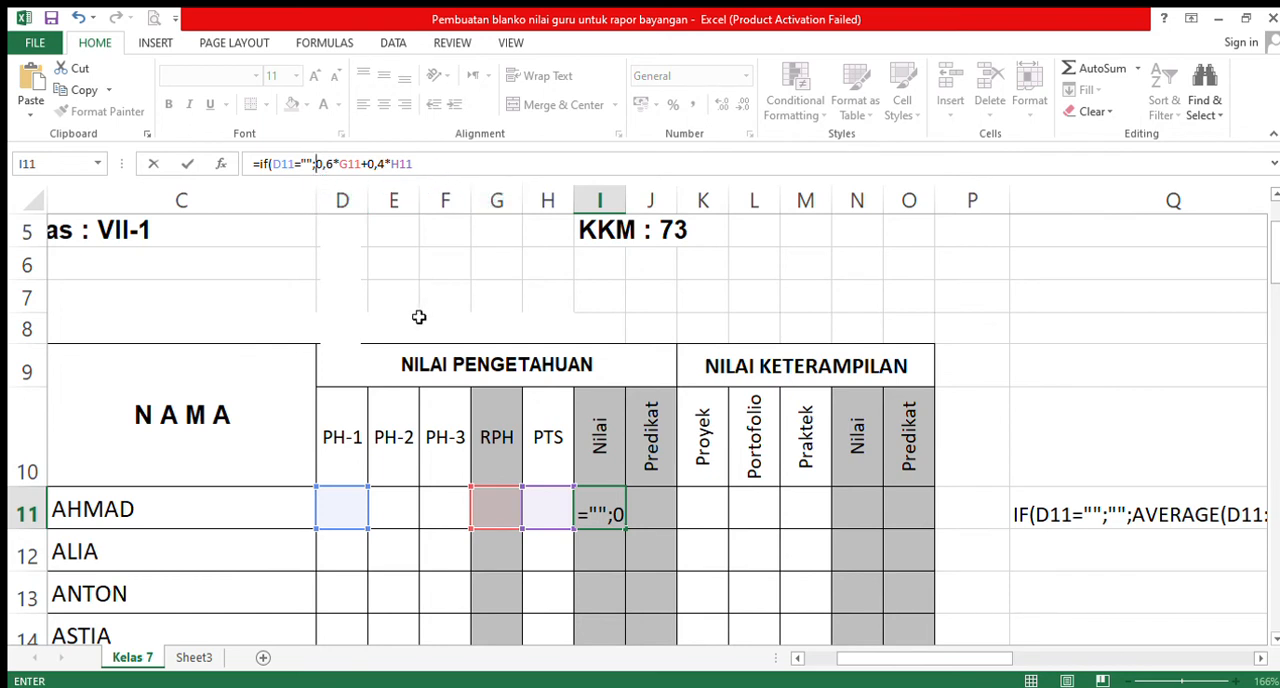
pyautogui.write('""')
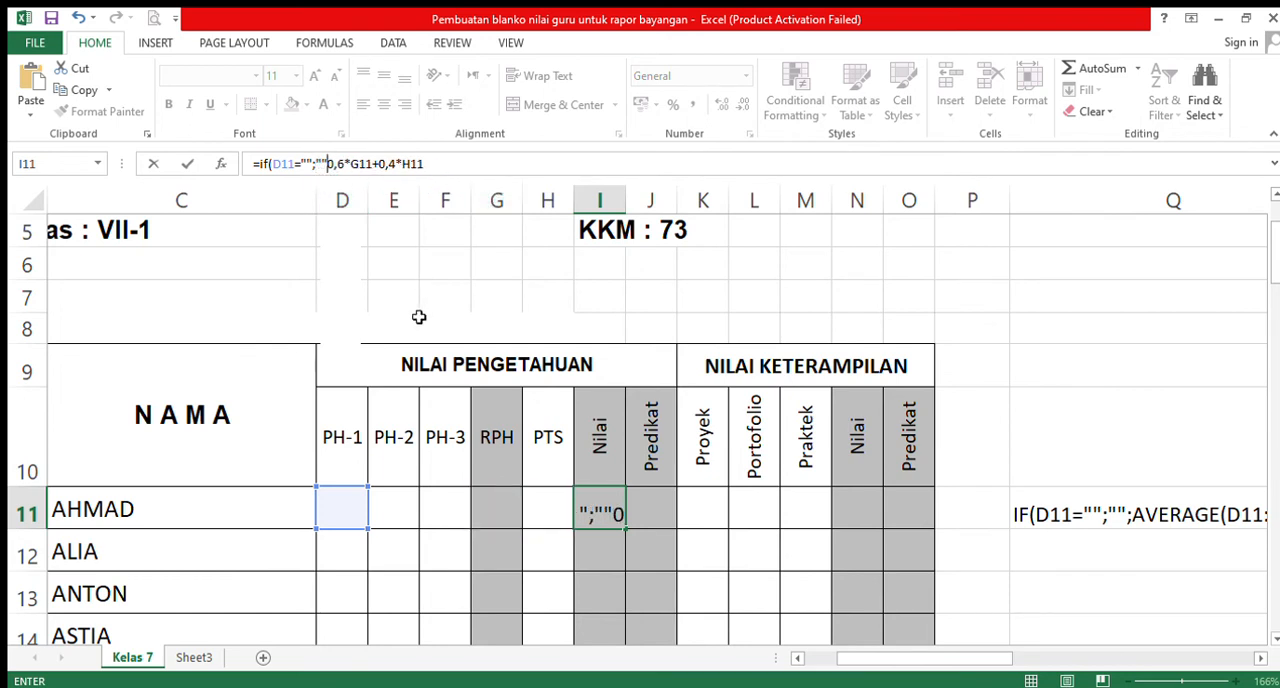
pyautogui.write(';')
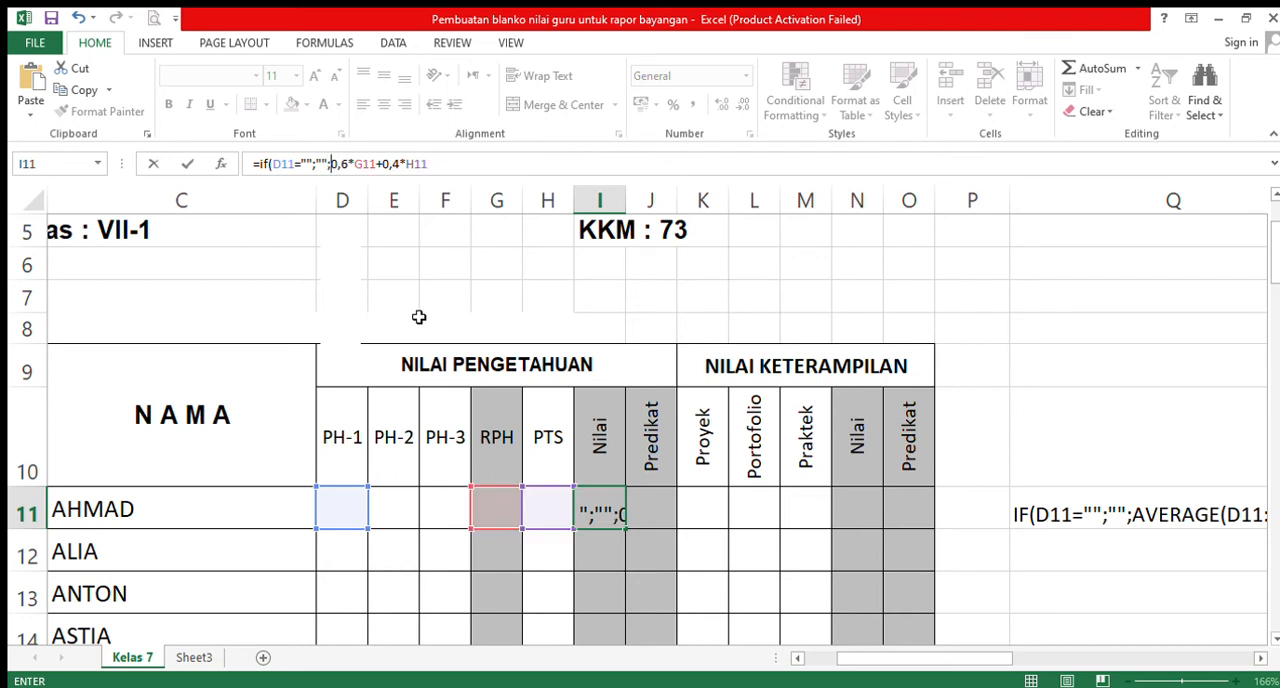
pyautogui.click(453, 173)
pyautogui.write(')')
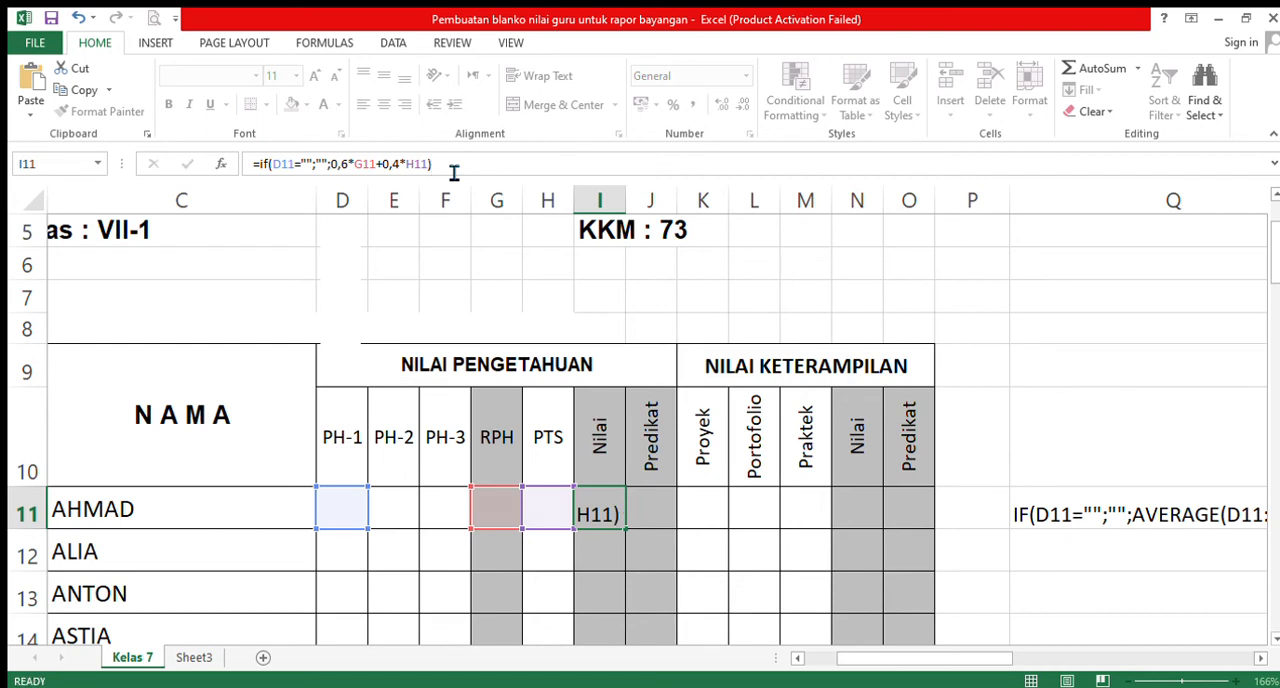
pyautogui.press('Return')
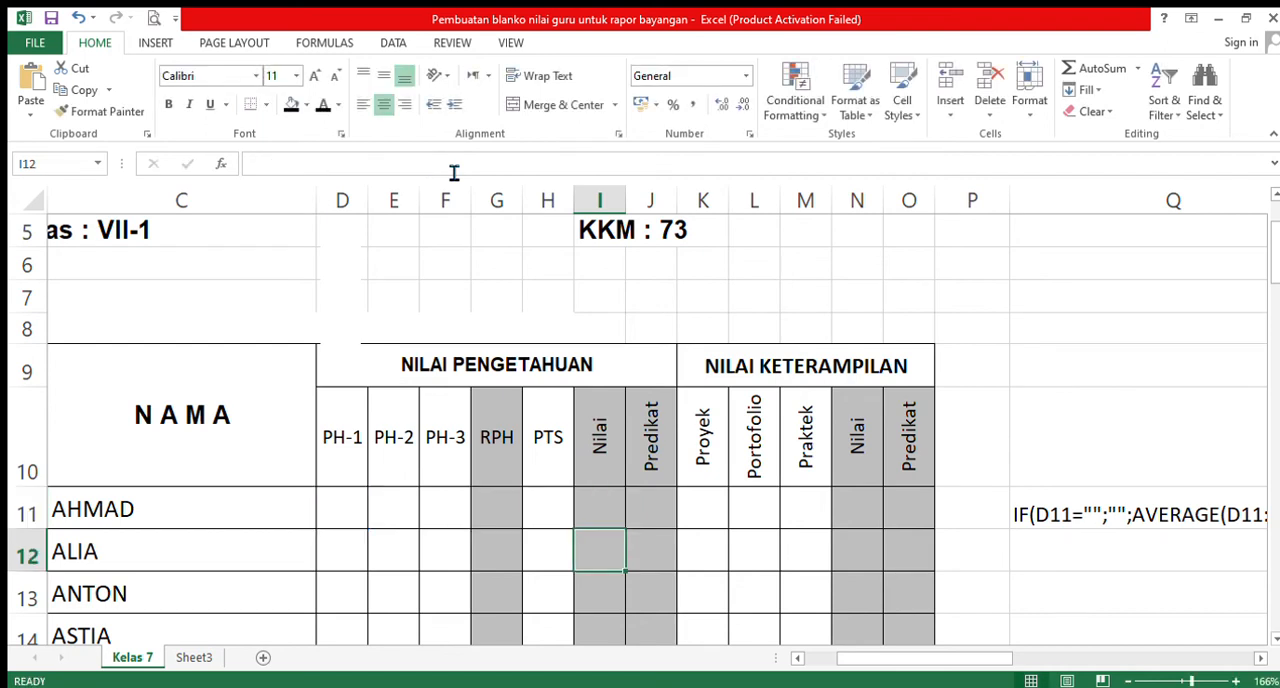
# - Fill the IF weighted formula from I11 down the NILAI PENGETAHUAN Nilai column to I42
pyautogui.click(610, 518)
pyautogui.moveTo(628, 536); pyautogui.dragTo(623, 574)
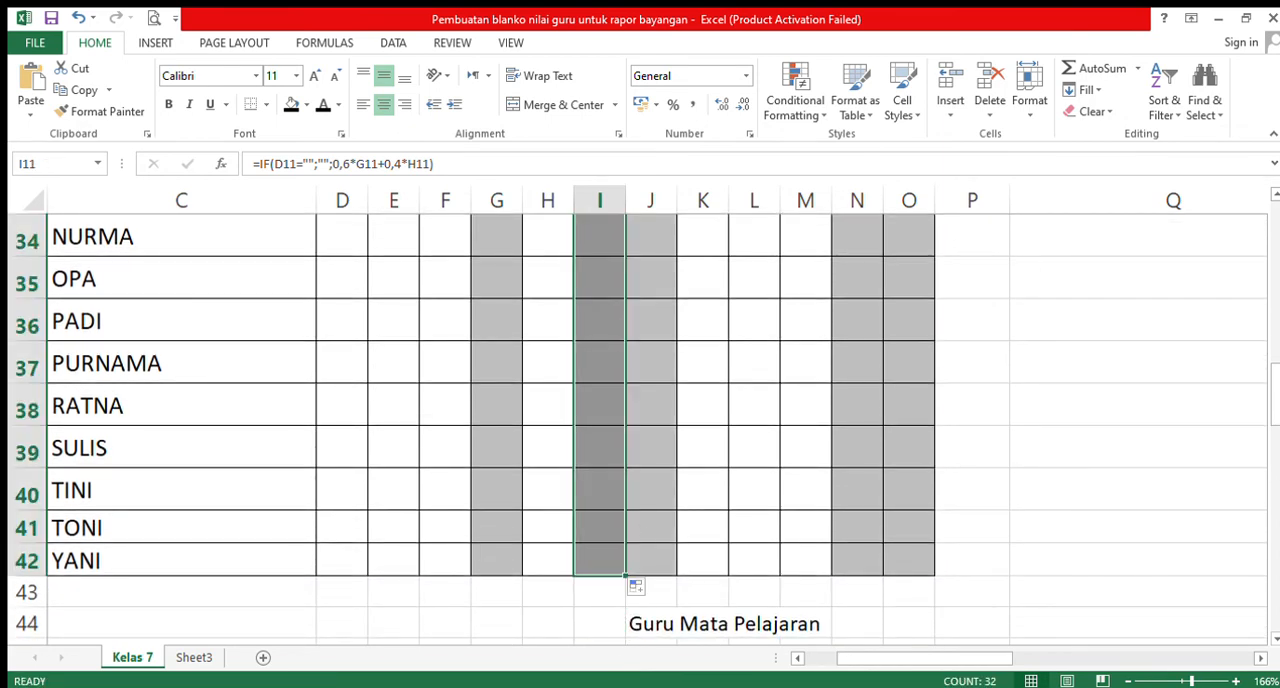
pyautogui.scroll(11, 1273, 220)
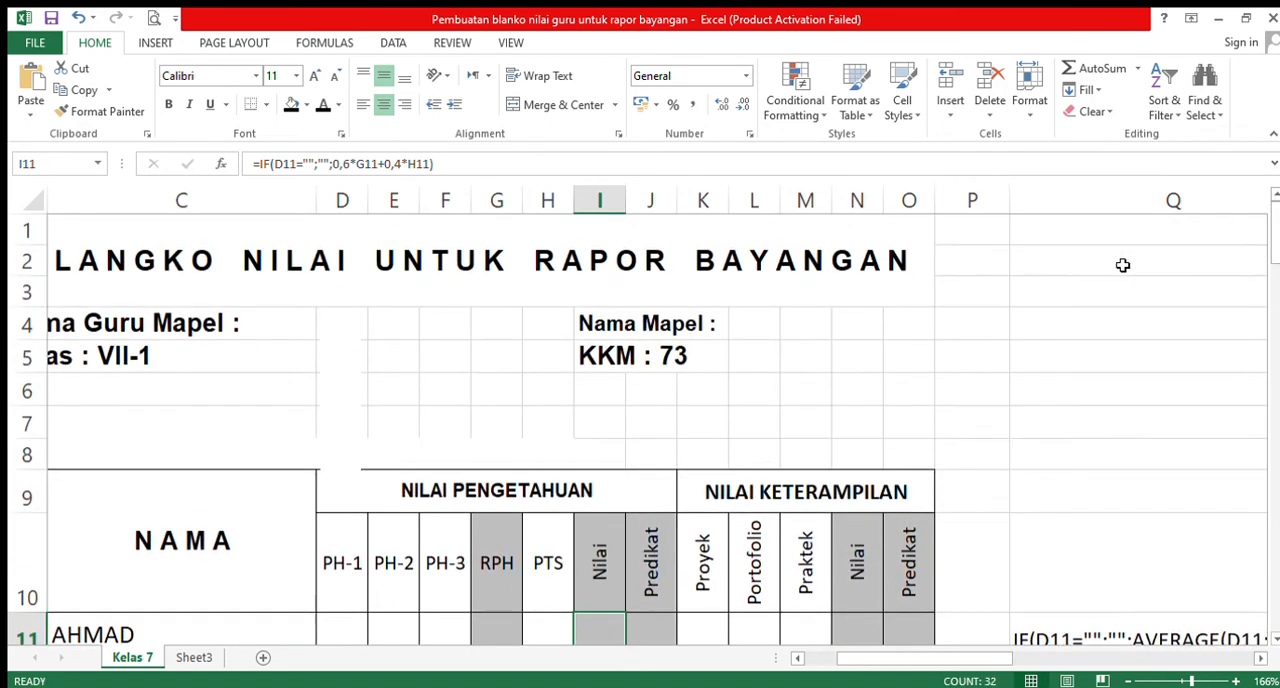
# - Enter trial scores 87, 76 and 56 for PH-1, PH-2 and PH-3 in the first student's row, D11:F11
pyautogui.scroll(-3, 1266, 614)
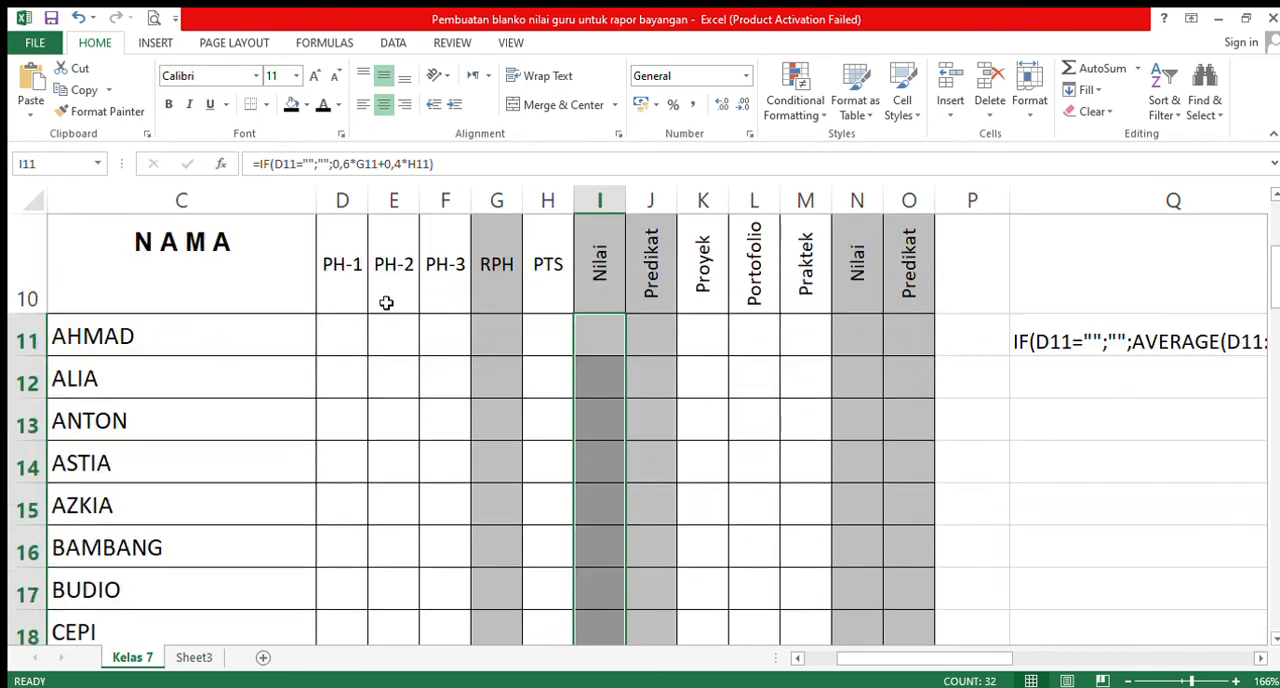
pyautogui.click(331, 331)
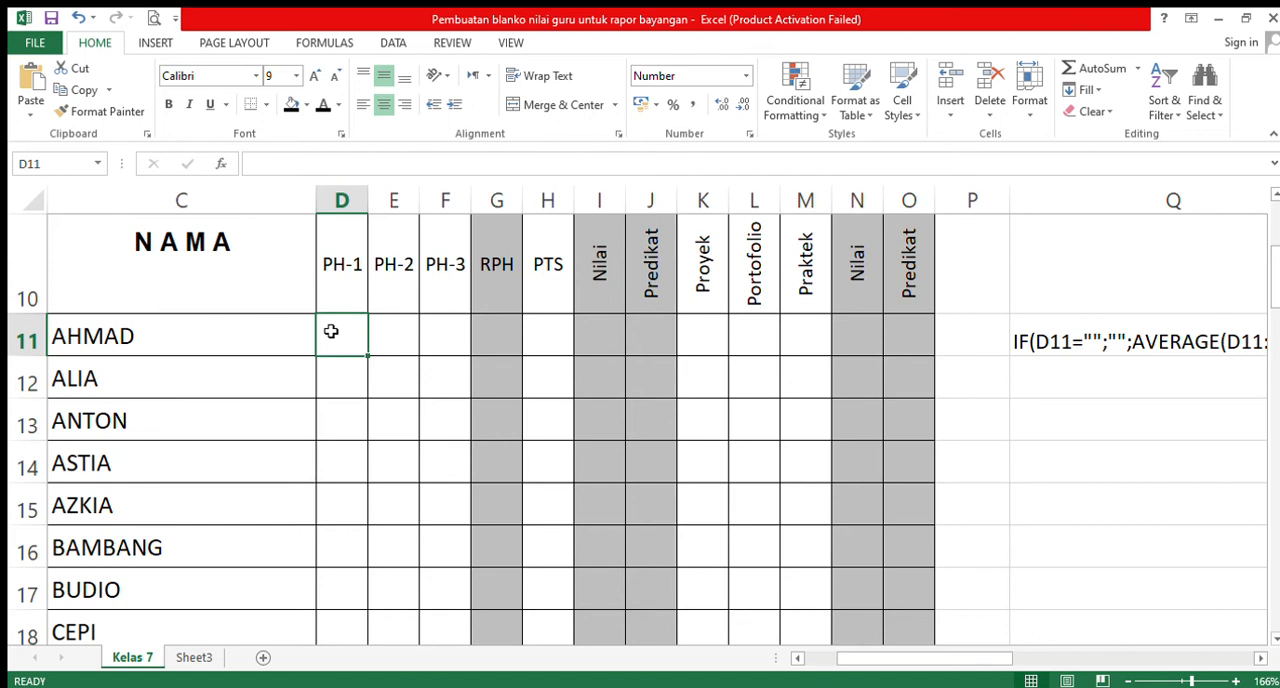
pyautogui.write('87')
pyautogui.press('Tab')
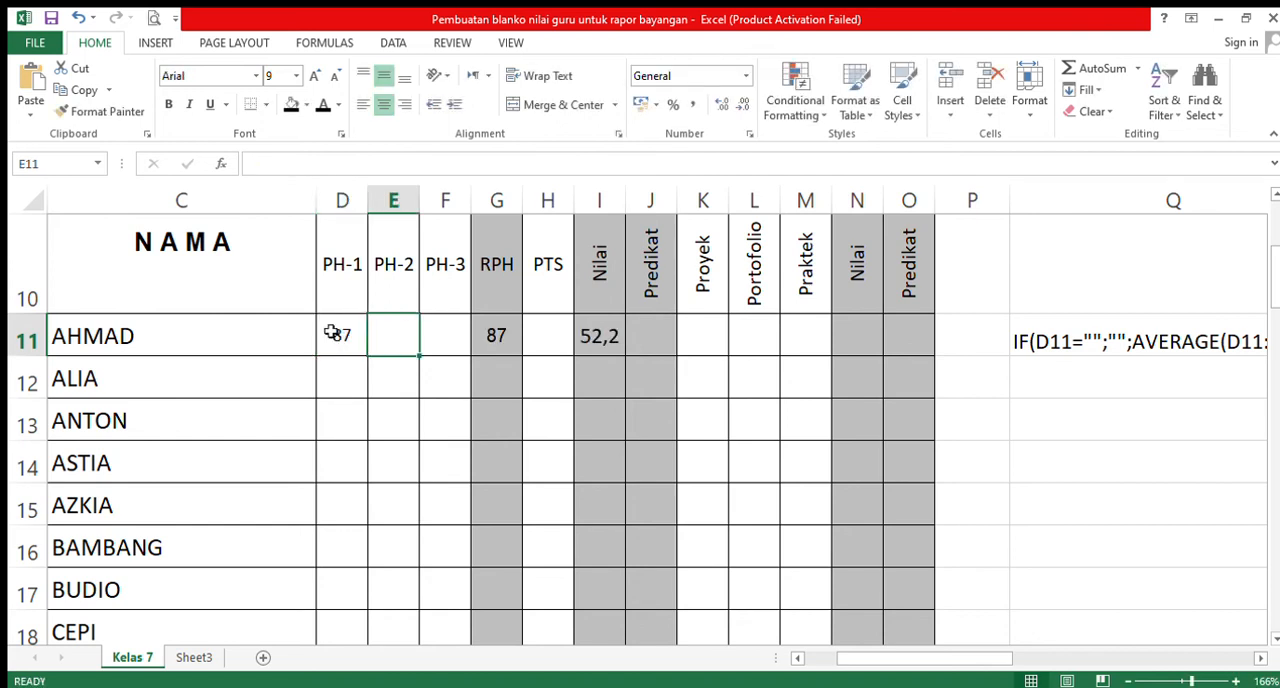
pyautogui.write('76')
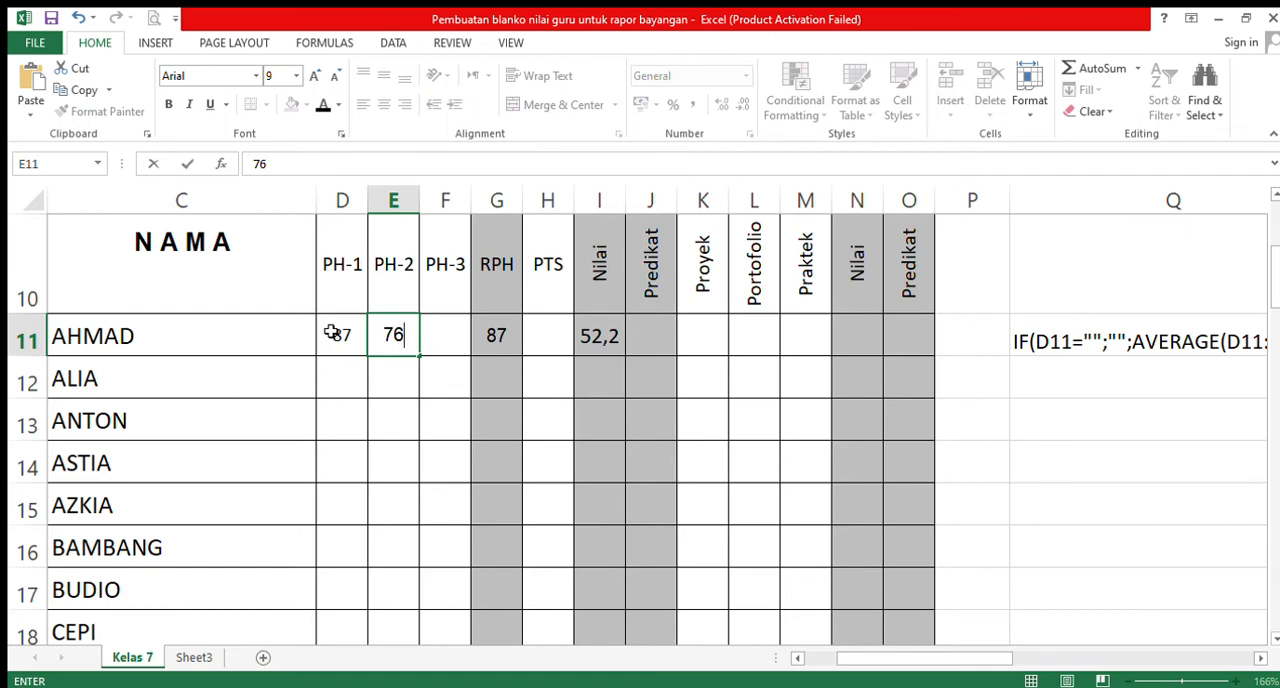
pyautogui.press('Tab')
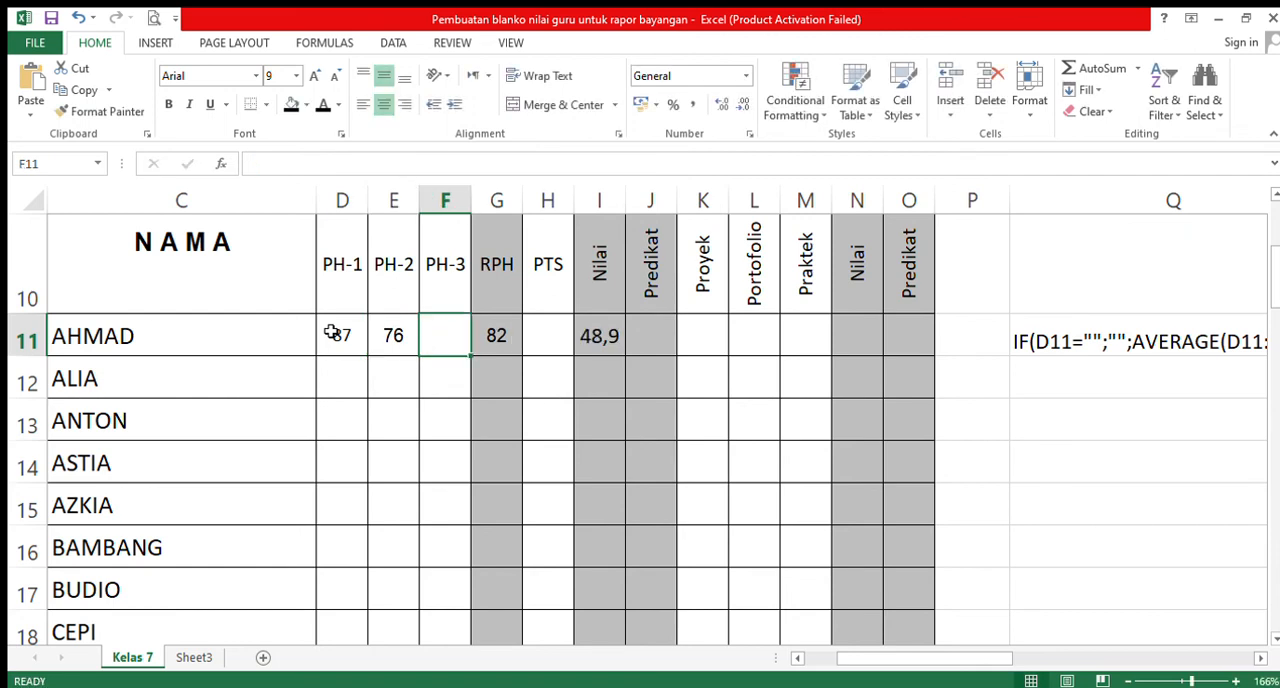
pyautogui.write('56')
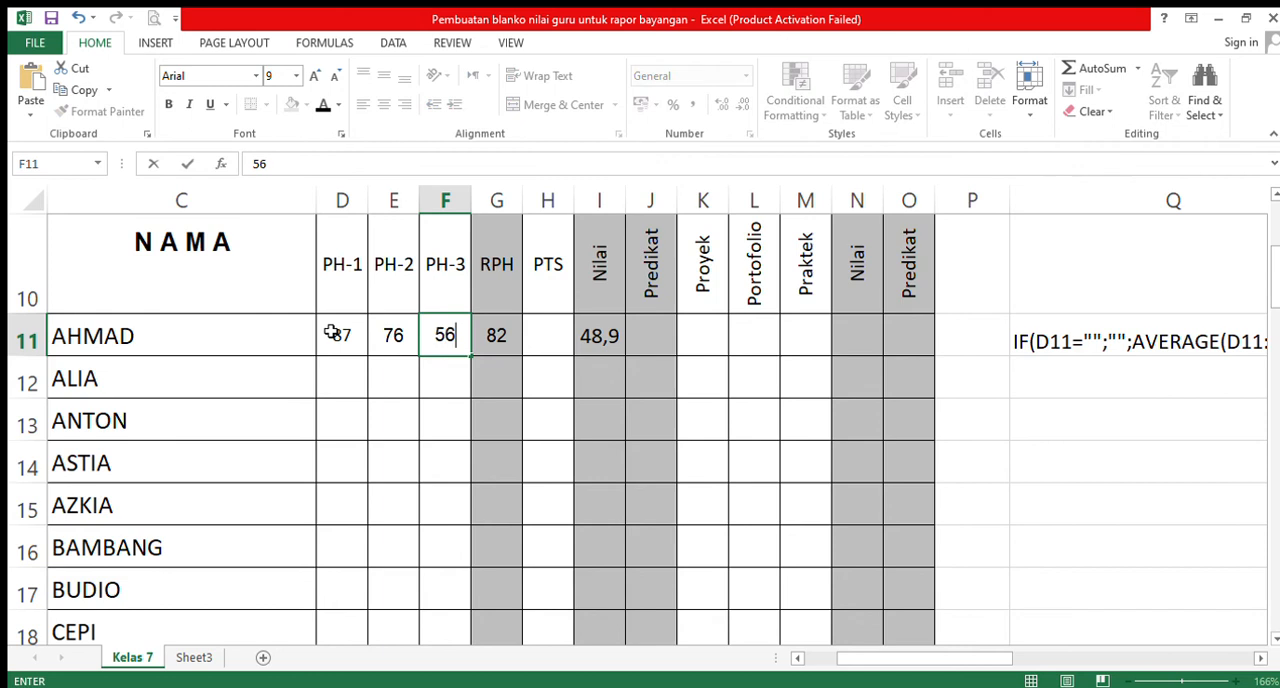
pyautogui.press('Left')
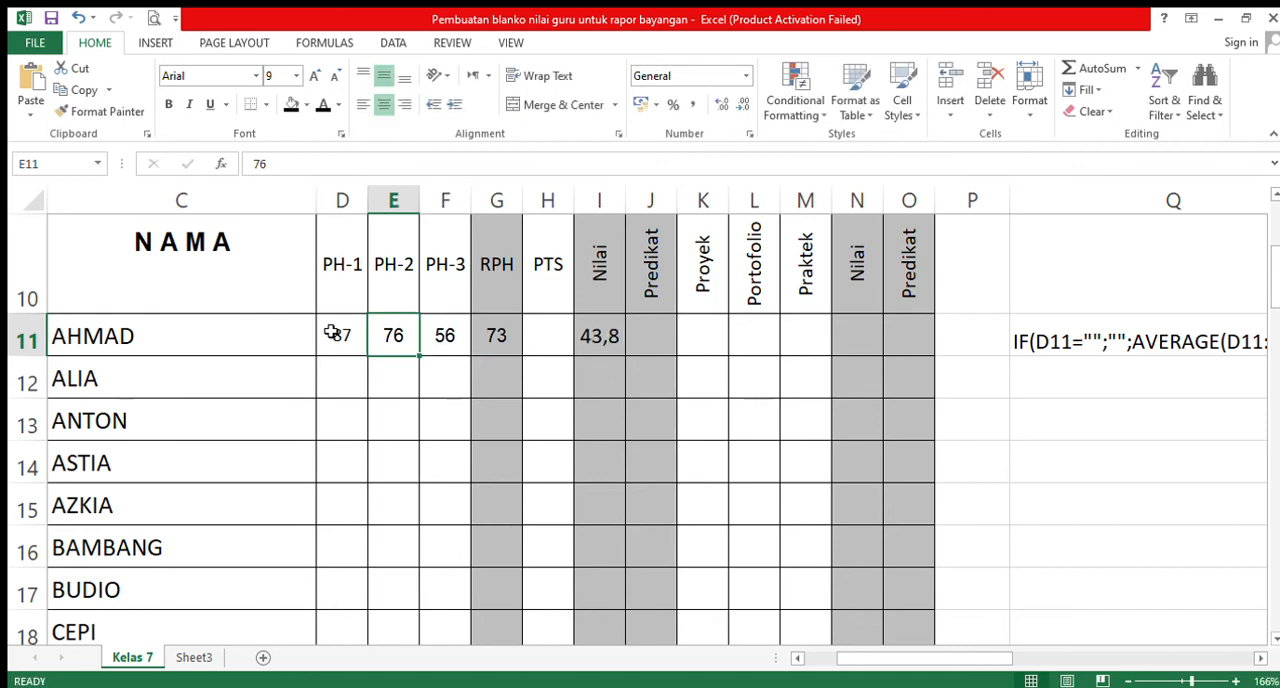
# - Enter a trial PTS score of 86 for the first student in H11
pyautogui.click(552, 344)
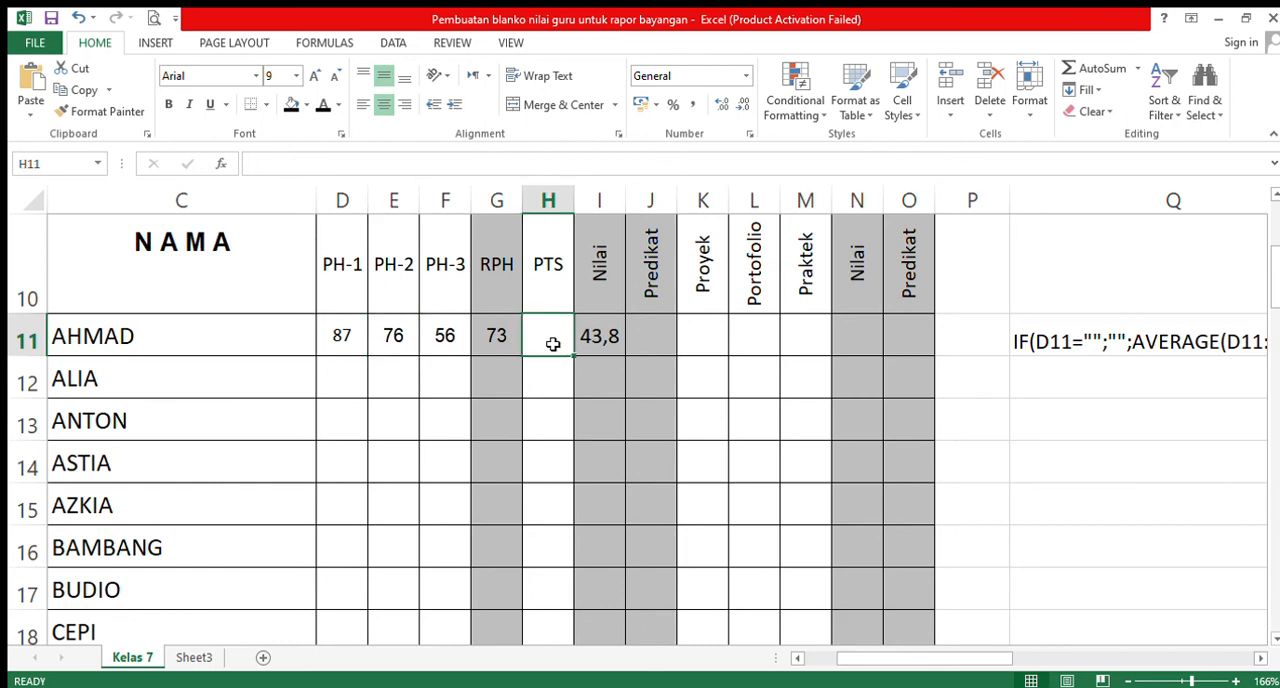
pyautogui.write('86')
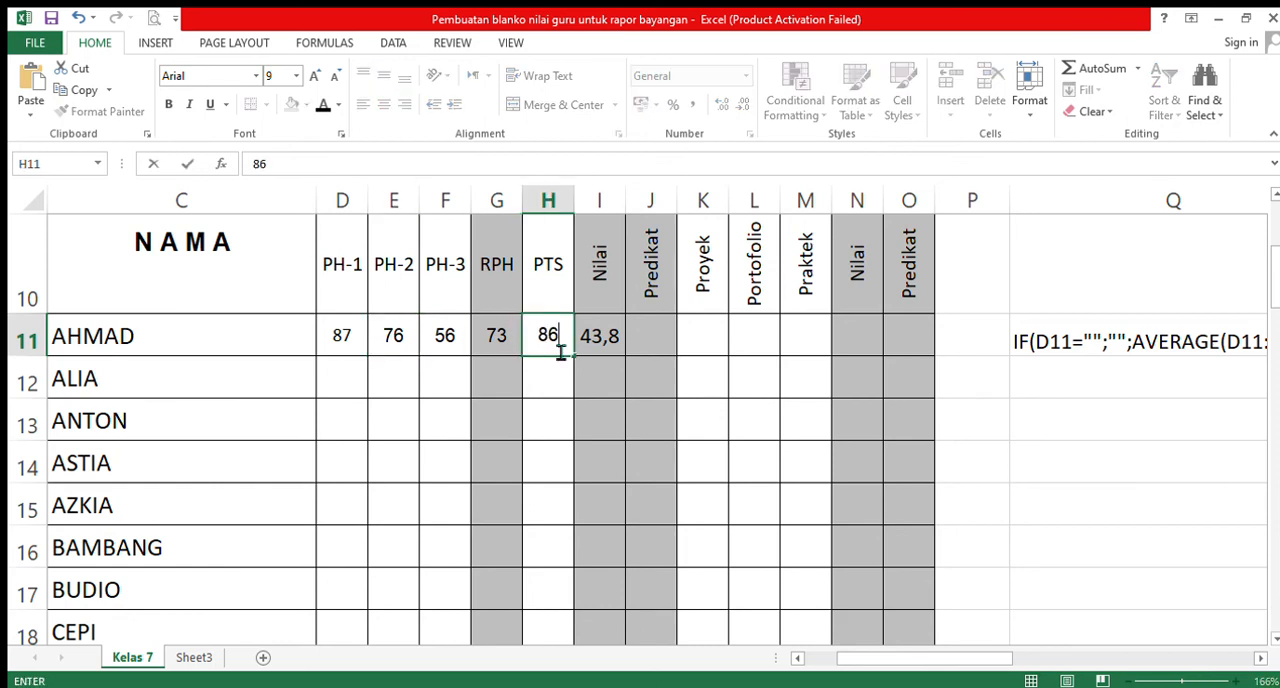
pyautogui.click(552, 362)
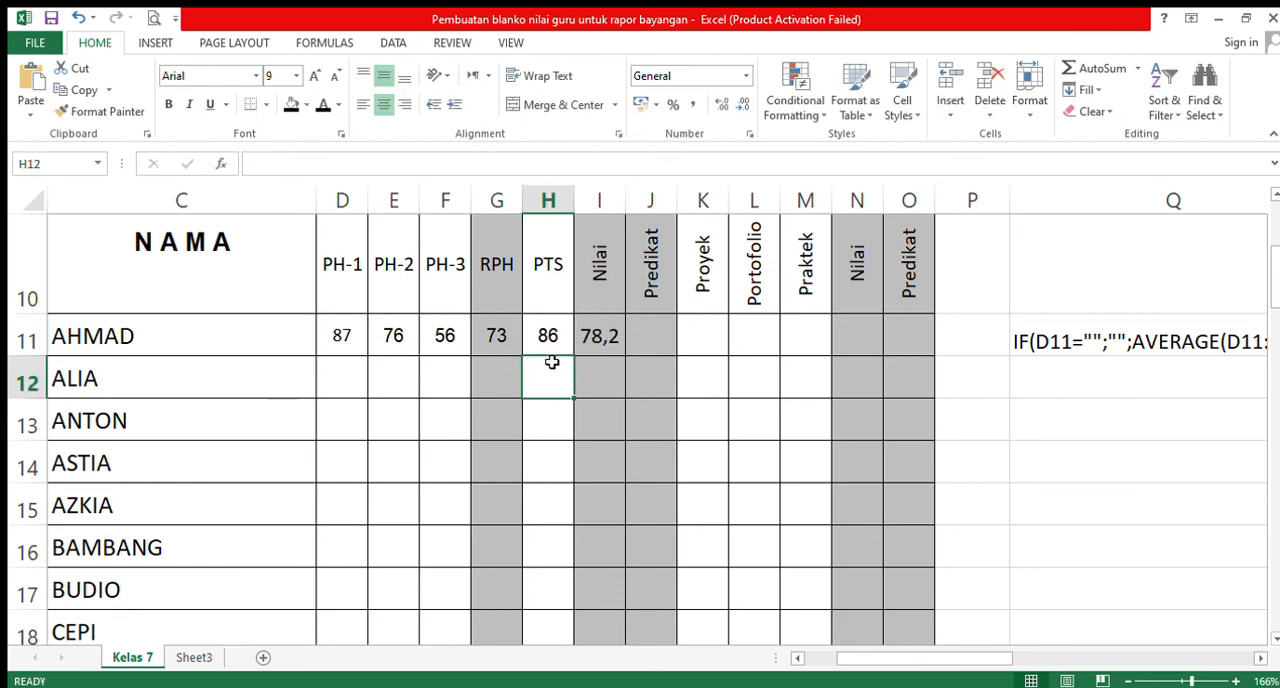
# - Format the first student's NILAI PENGETAHUAN Nilai cell I11 as a number without decimals
pyautogui.click(598, 345)
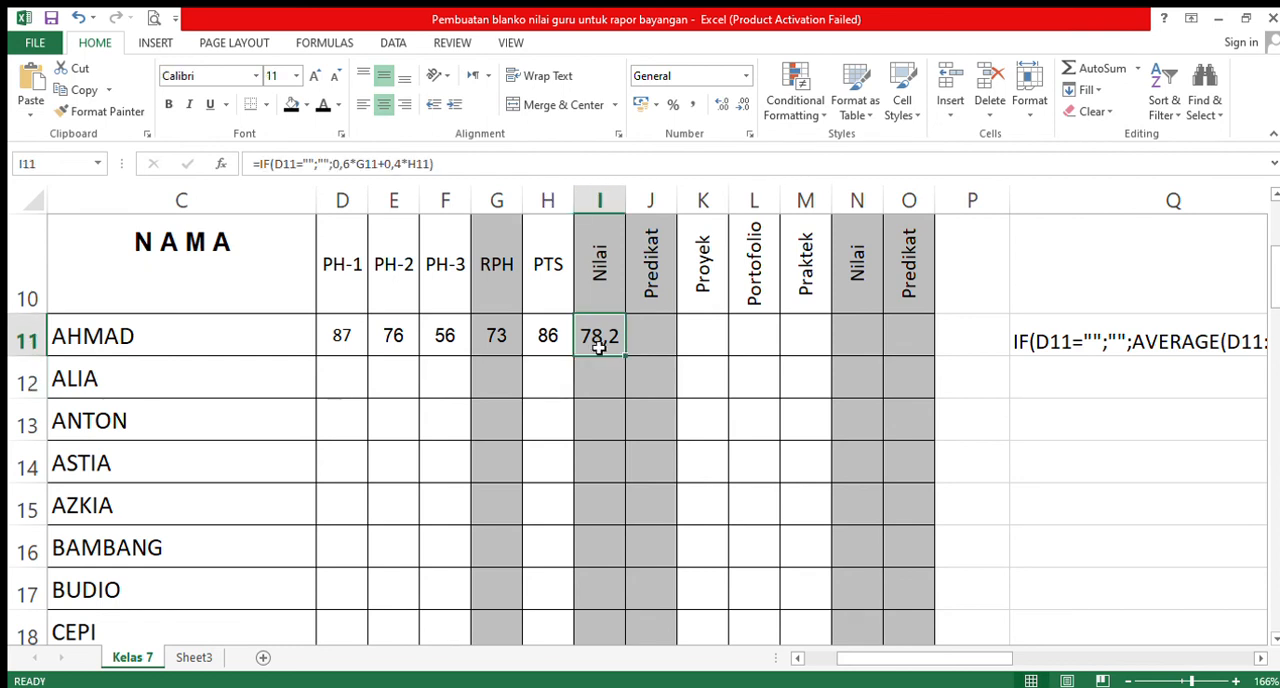
pyautogui.click(1275, 197)
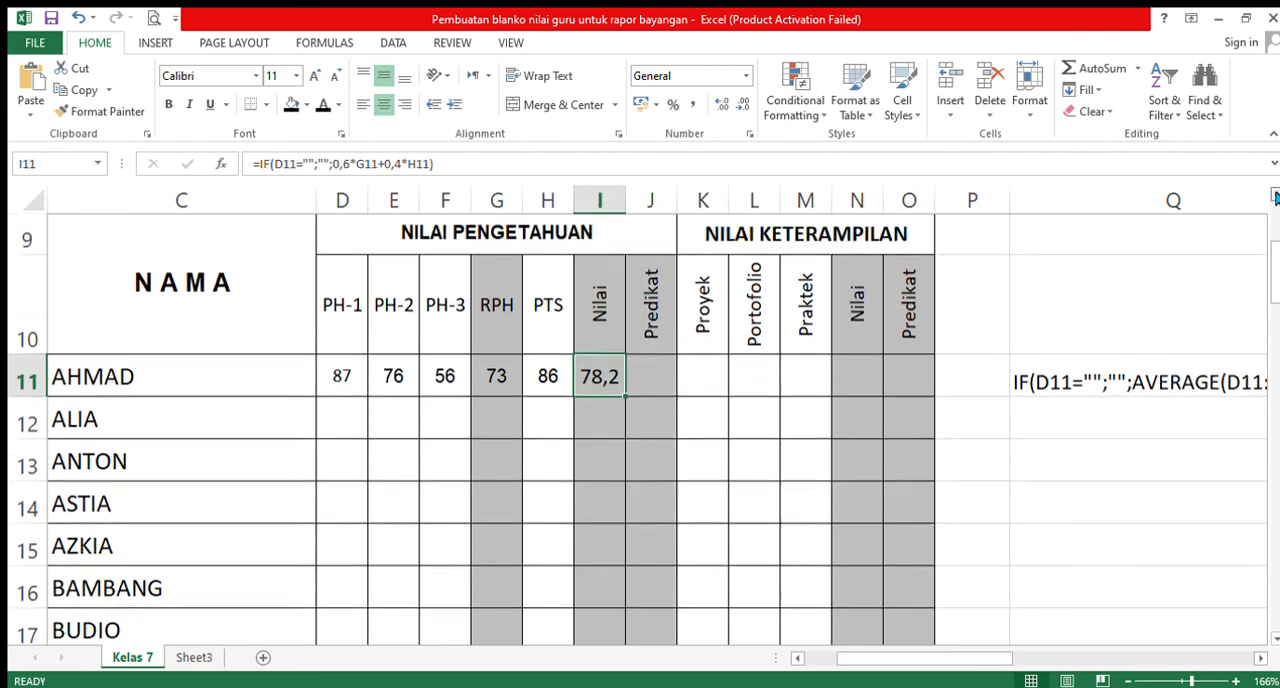
pyautogui.click(1275, 197)
pyautogui.click(1275, 197)
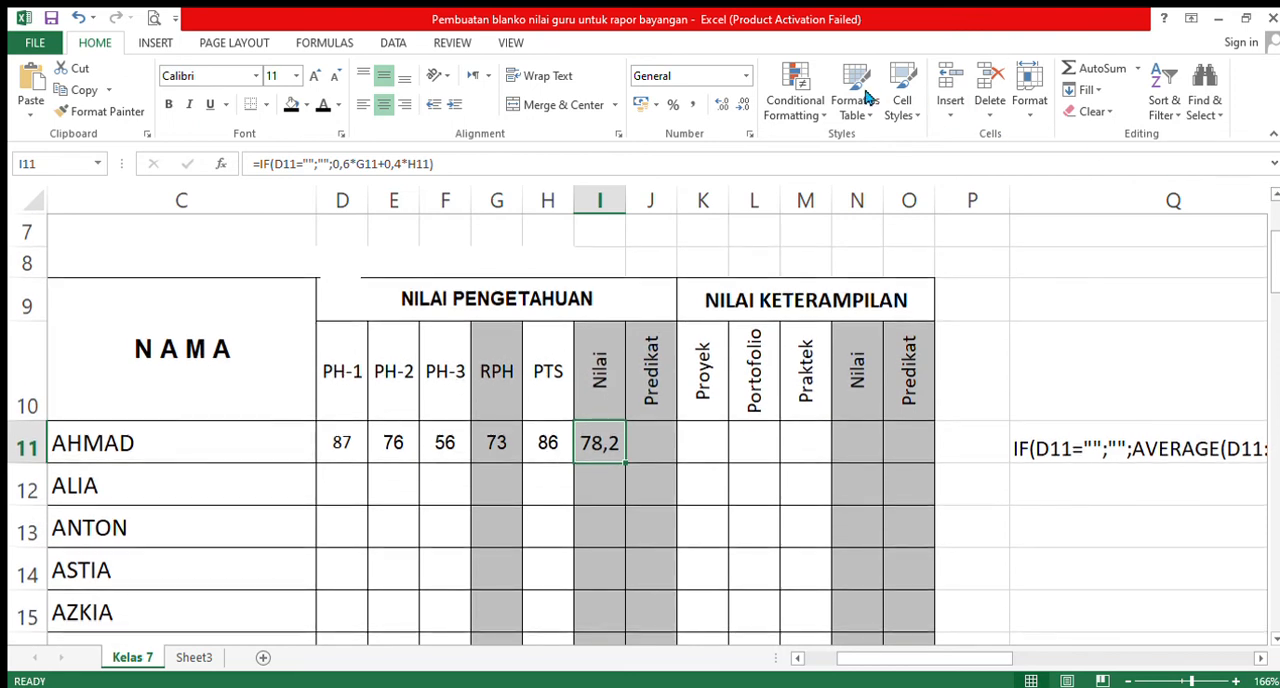
pyautogui.click(740, 104)
# - Copy the weighted score from I11 and paste it as a plain value into Q9
pyautogui.hotkey('ctrl', 'c')
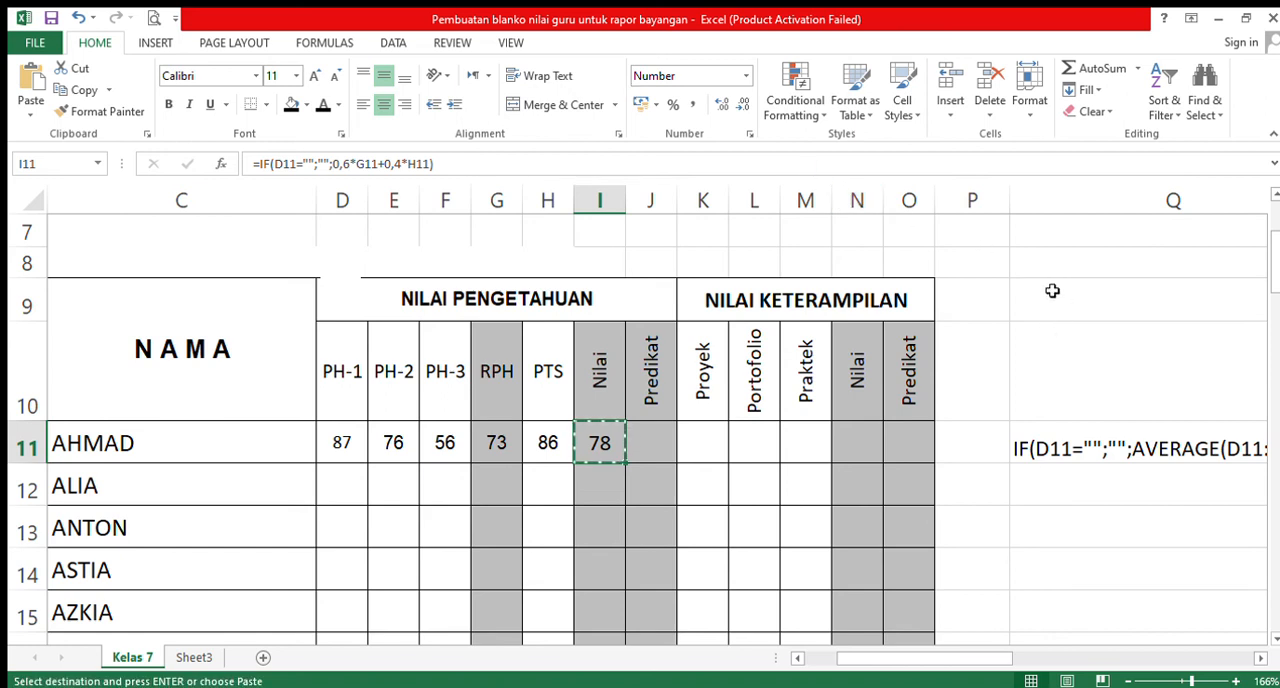
pyautogui.click(1056, 296)
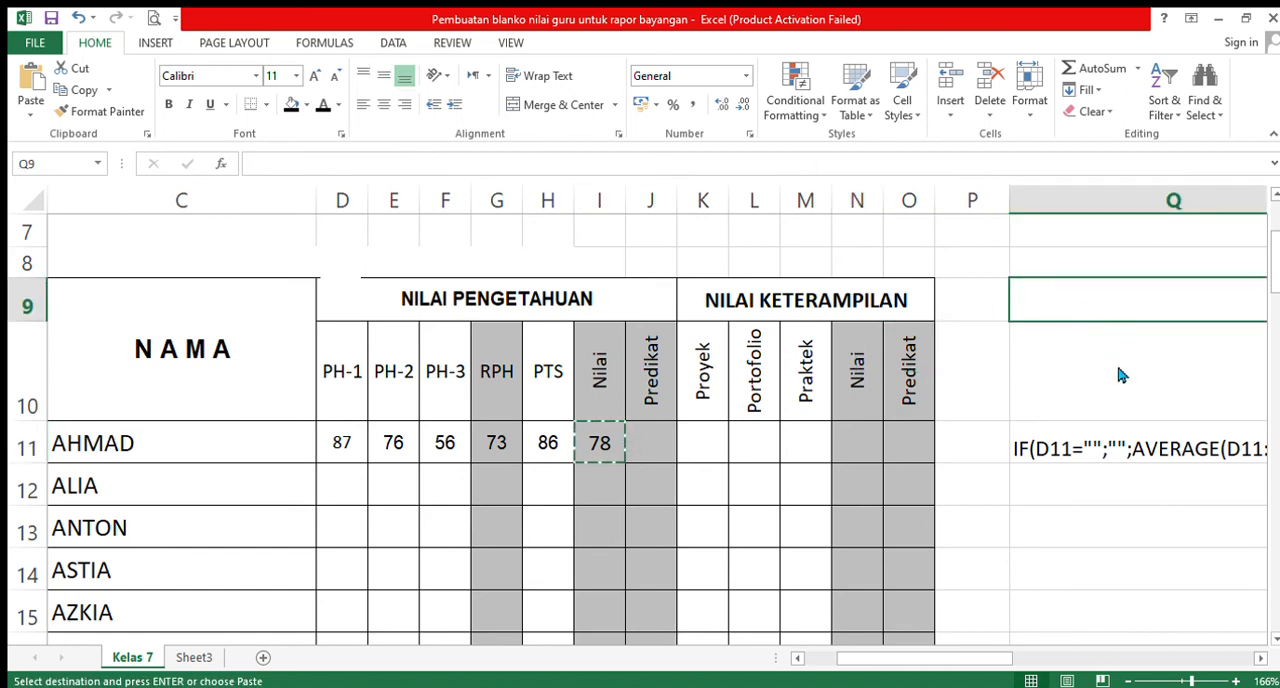
pyautogui.hotkey('ctrl', 'v')
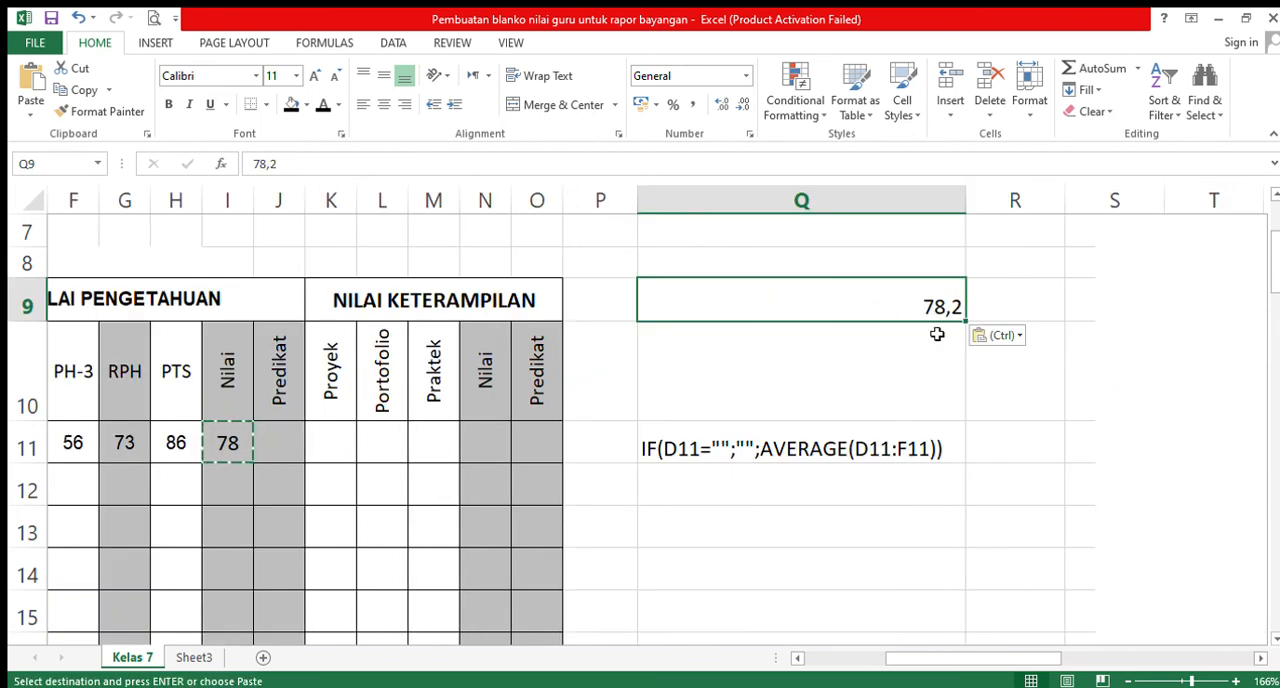
pyautogui.click(795, 659)
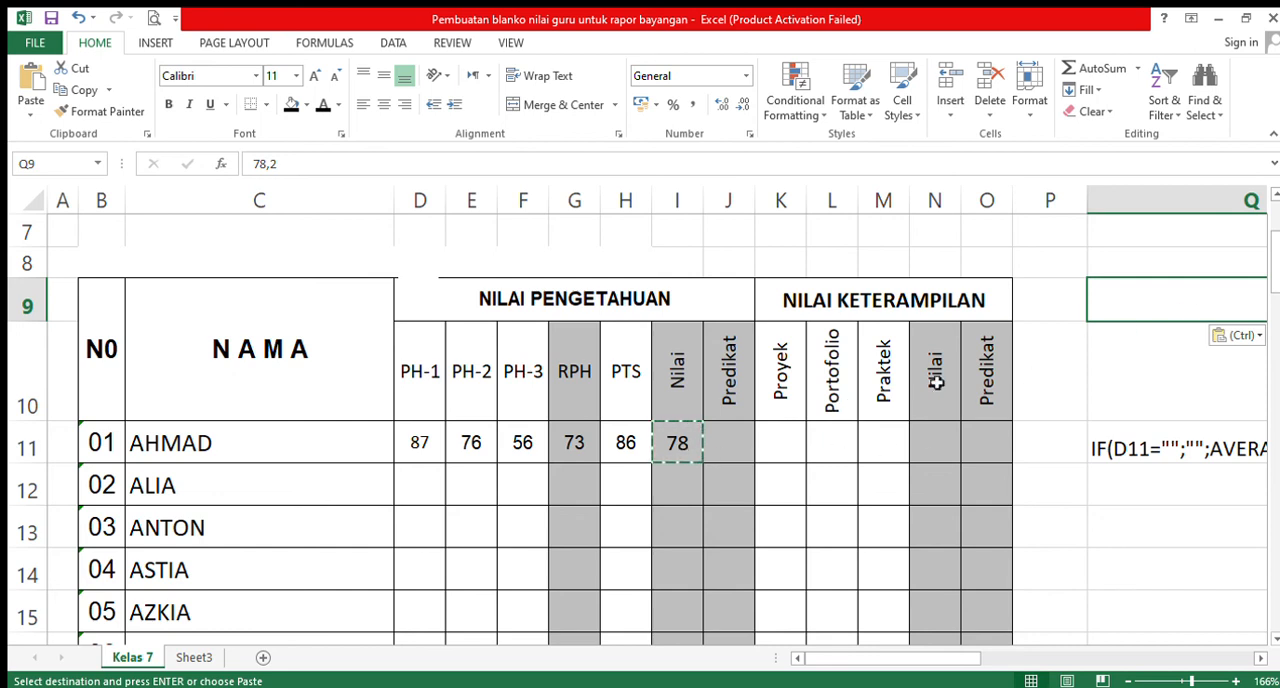
# - Compare the formula in I11 with the pasted value, and format Q9 as a number without decimals
pyautogui.click(677, 447)
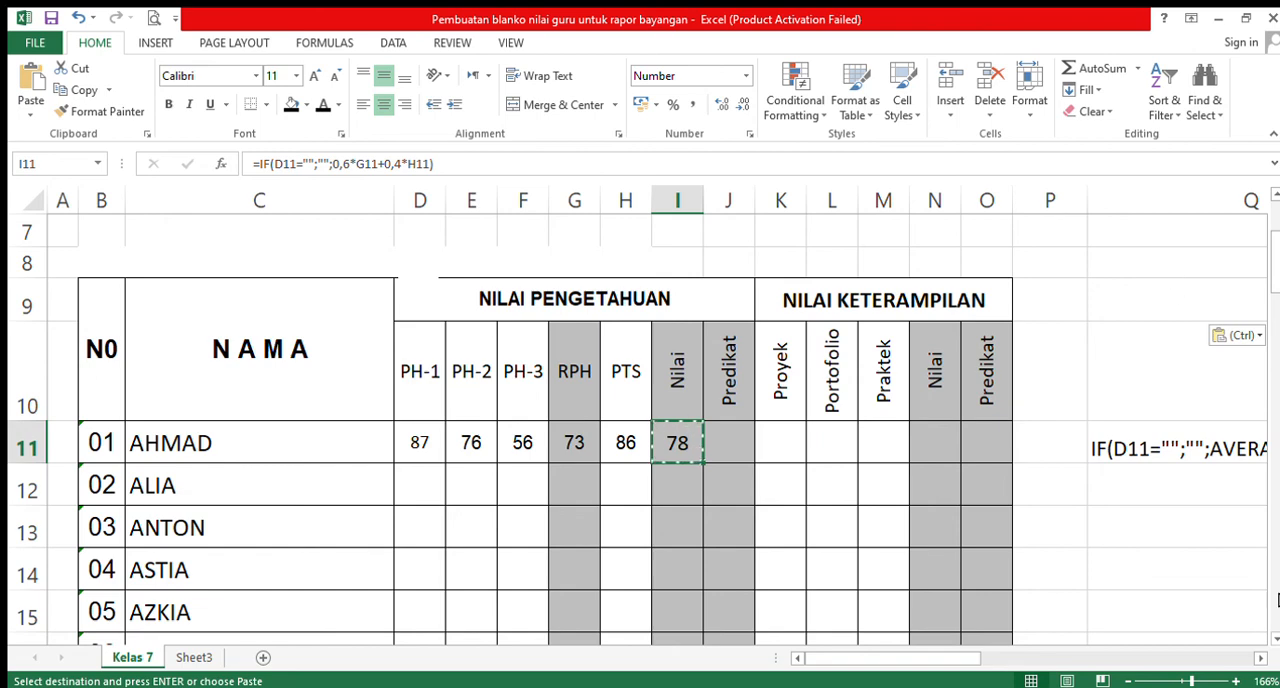
pyautogui.click(1258, 658)
pyautogui.click(1258, 658)
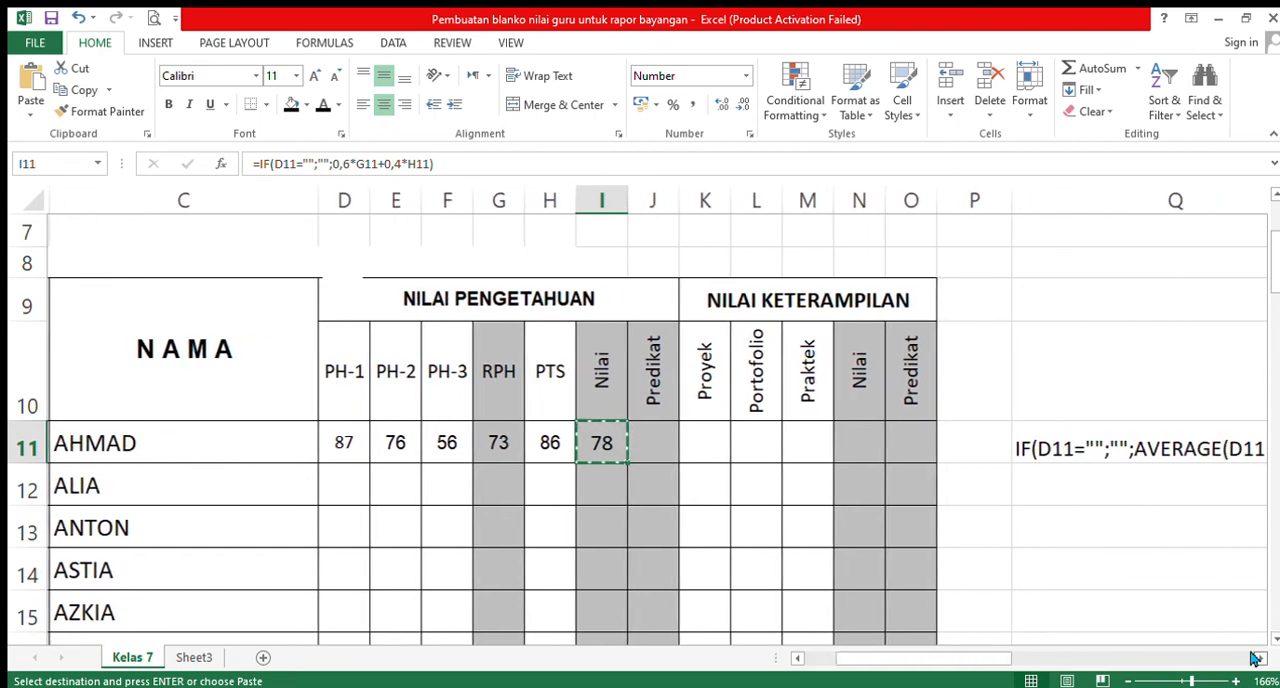
pyautogui.click(1258, 658)
pyautogui.click(1000, 302)
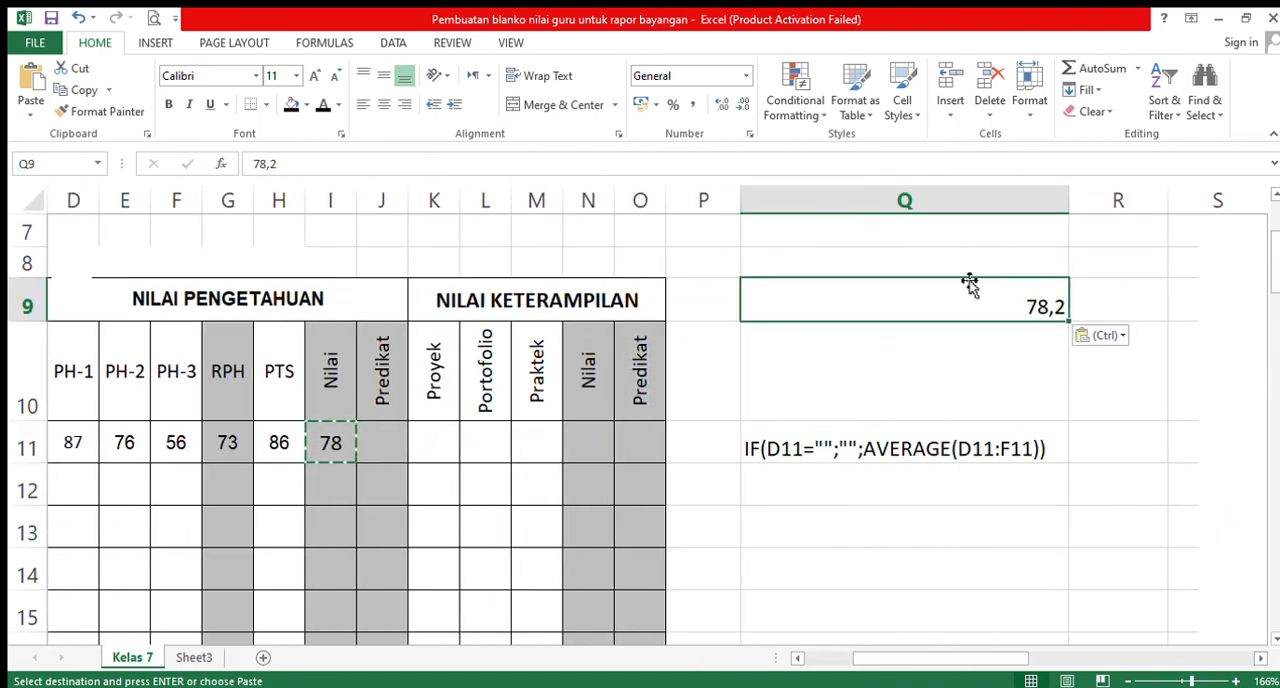
pyautogui.click(744, 77)
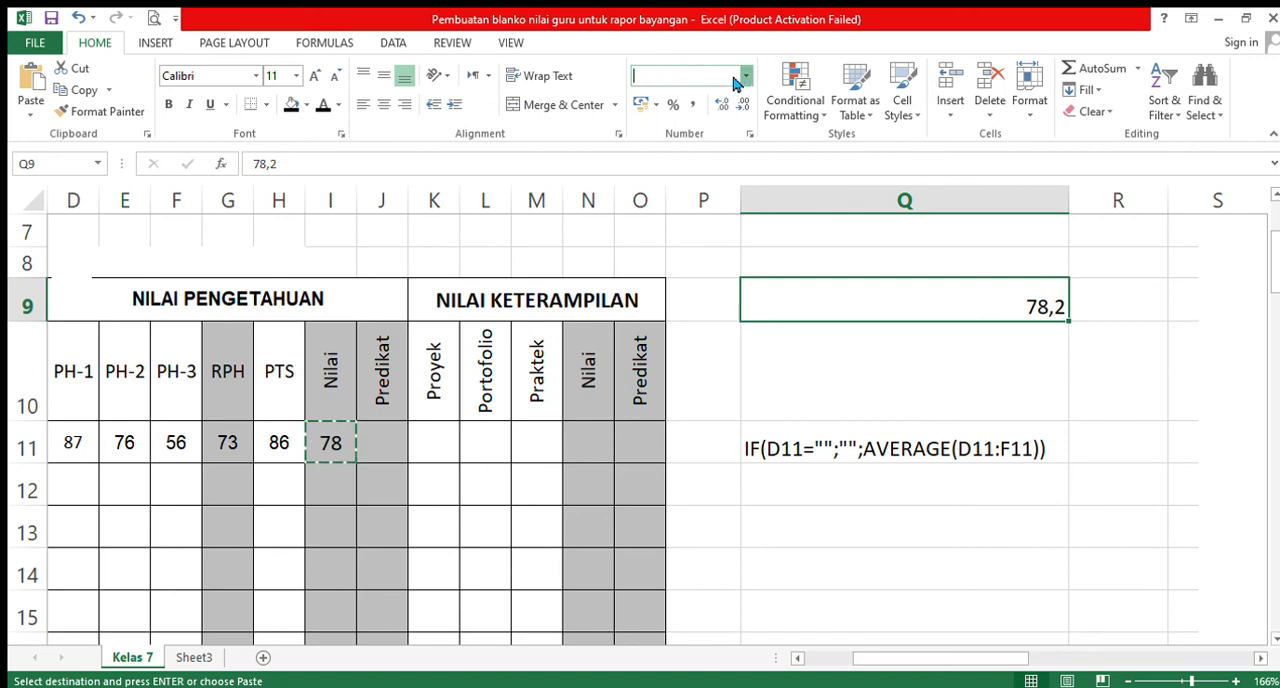
pyautogui.click(703, 147)
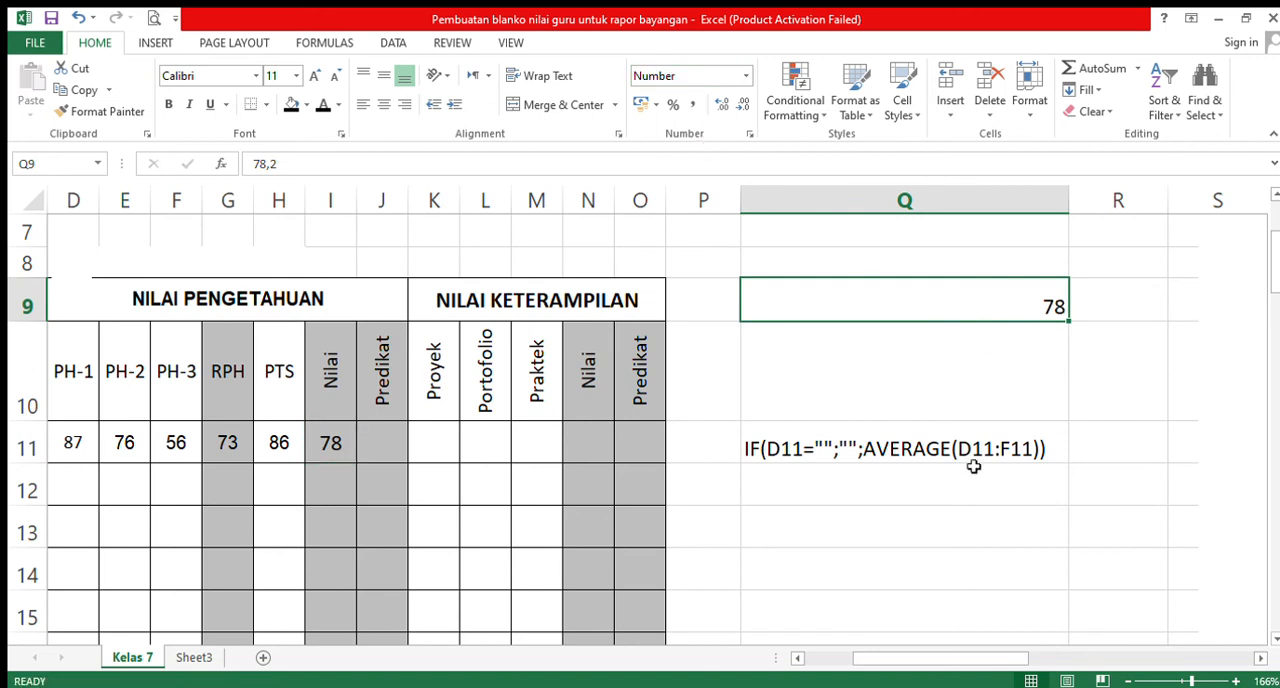
# - Clear the first student's trial PH scores from D11:F11 and the trial PTS score from H11
pyautogui.click(790, 660)
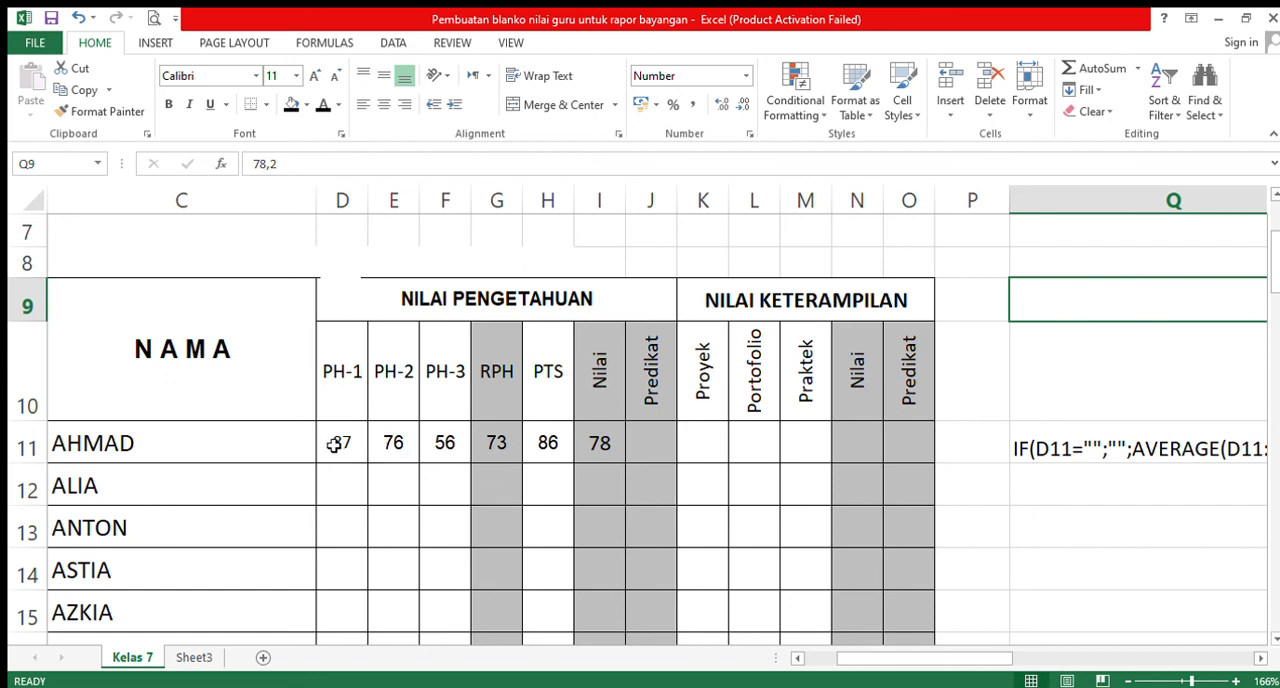
pyautogui.moveTo(338, 448); pyautogui.dragTo(435, 455)
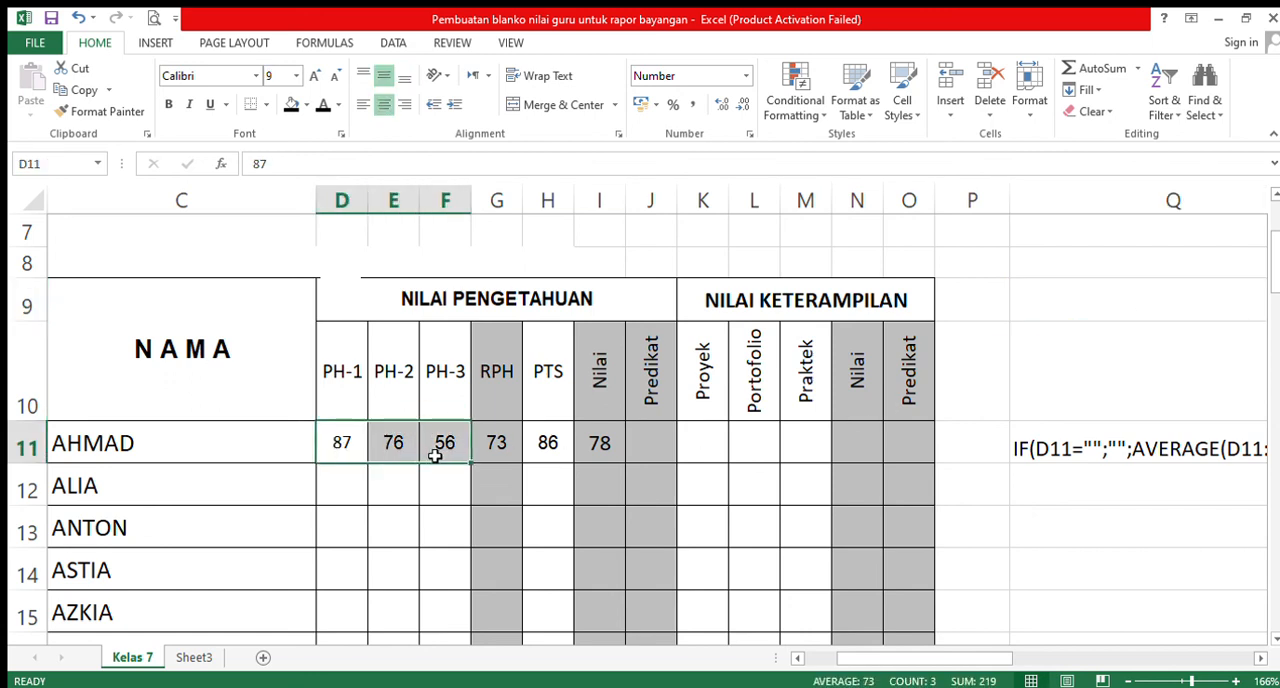
pyautogui.press('Delete')
pyautogui.click(533, 452)
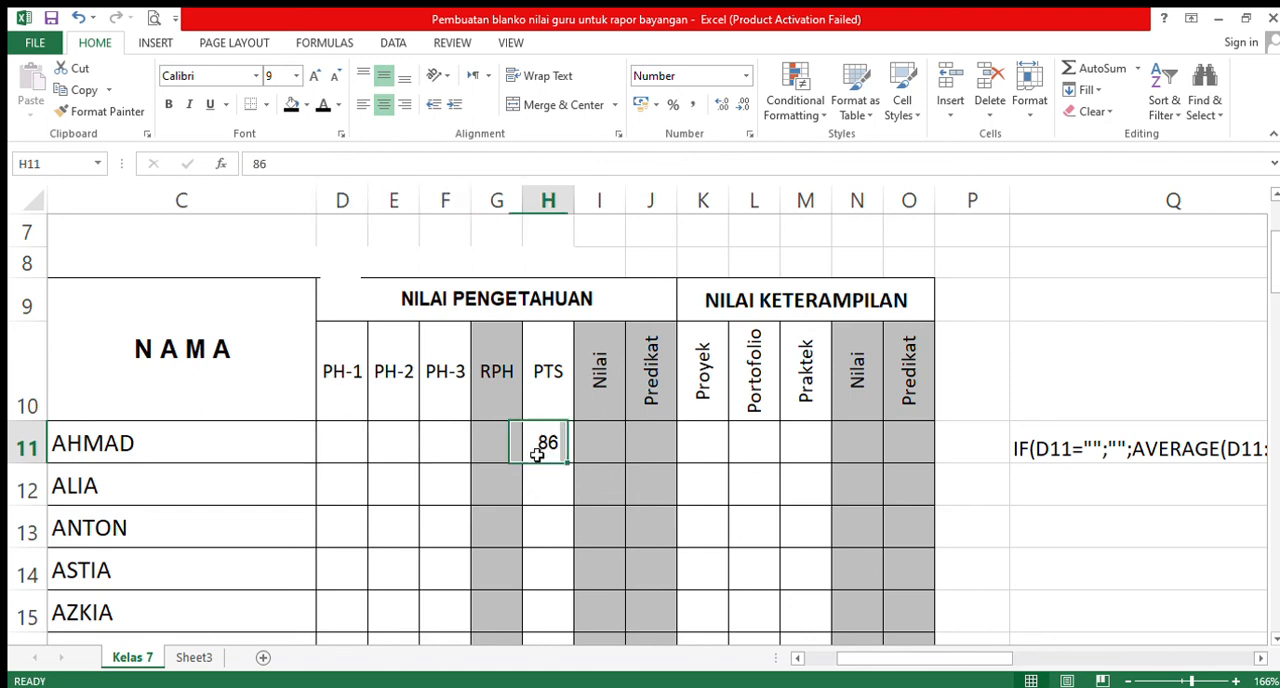
pyautogui.press('Delete')
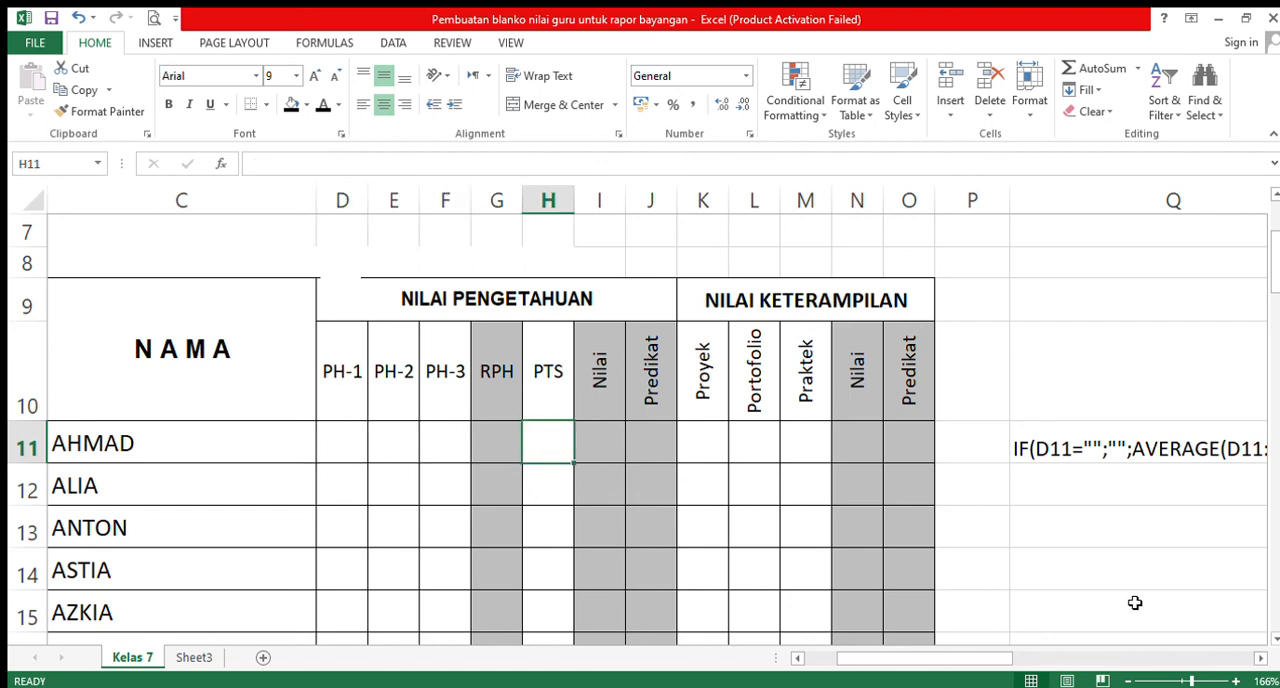
# - Delete the AVERAGE formula note from Q11 and narrow column Q to roughly 40% of its width
pyautogui.click(1275, 641)
pyautogui.click(1275, 641)
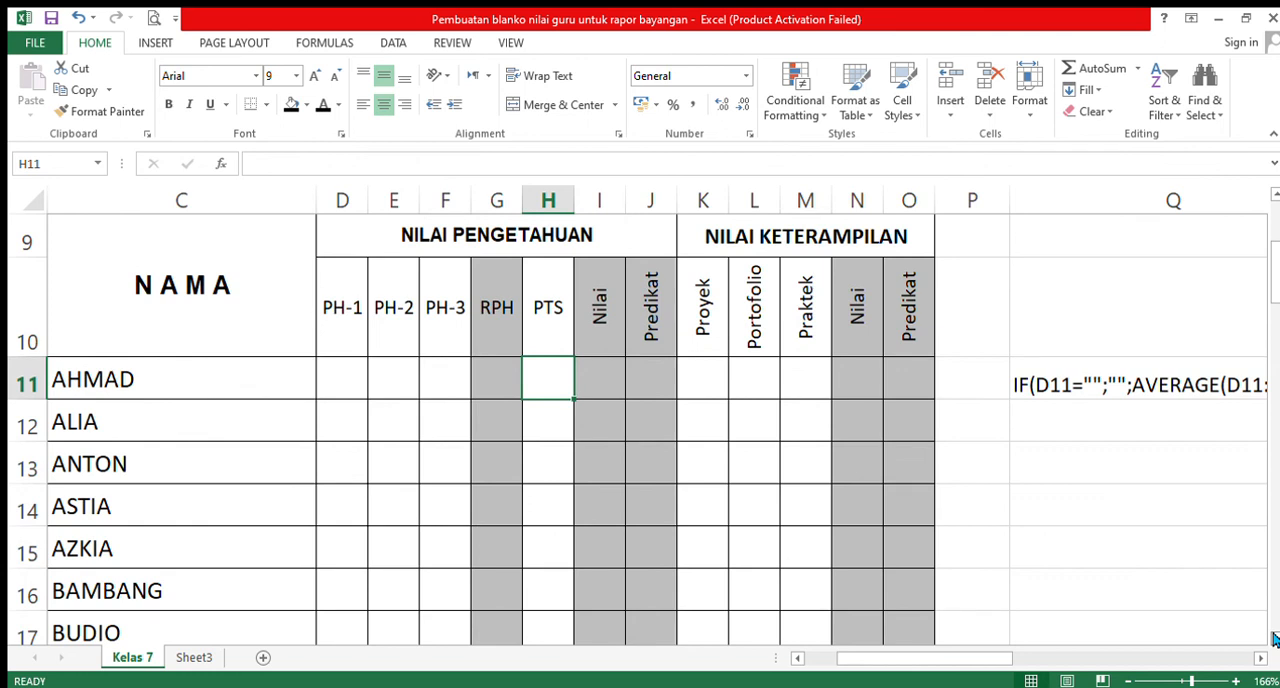
pyautogui.click(1180, 681)
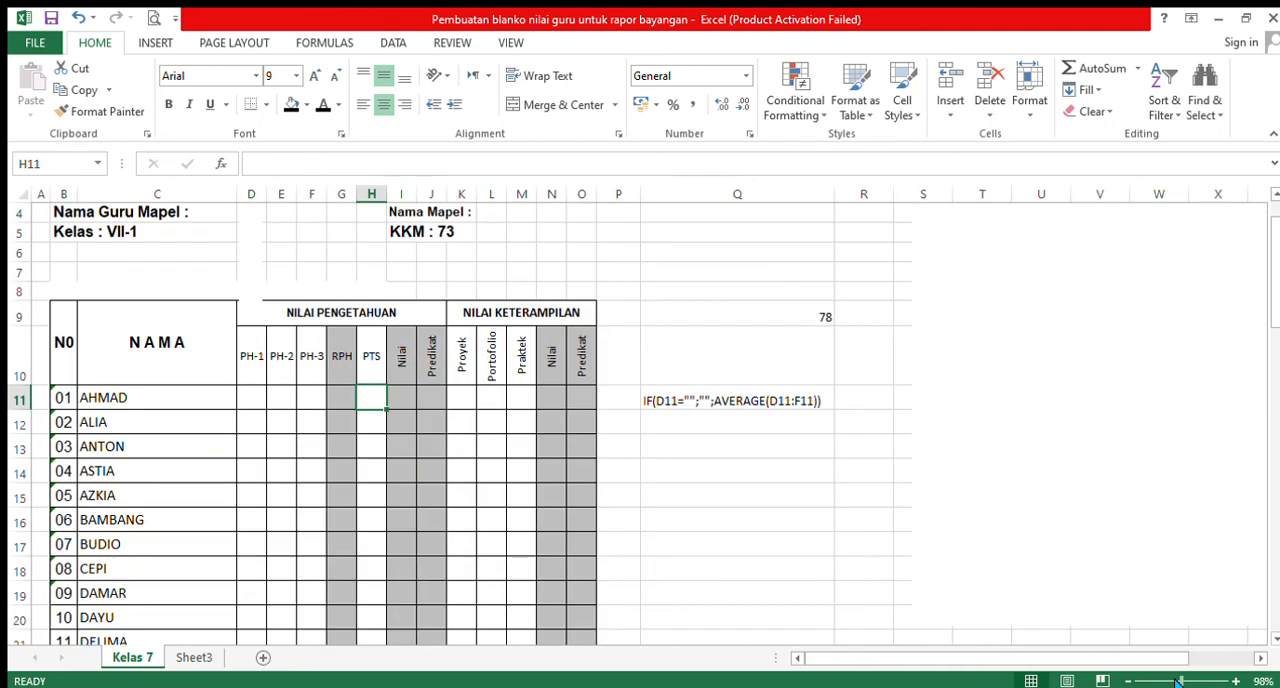
pyautogui.moveTo(1176, 683); pyautogui.dragTo(1174, 683)
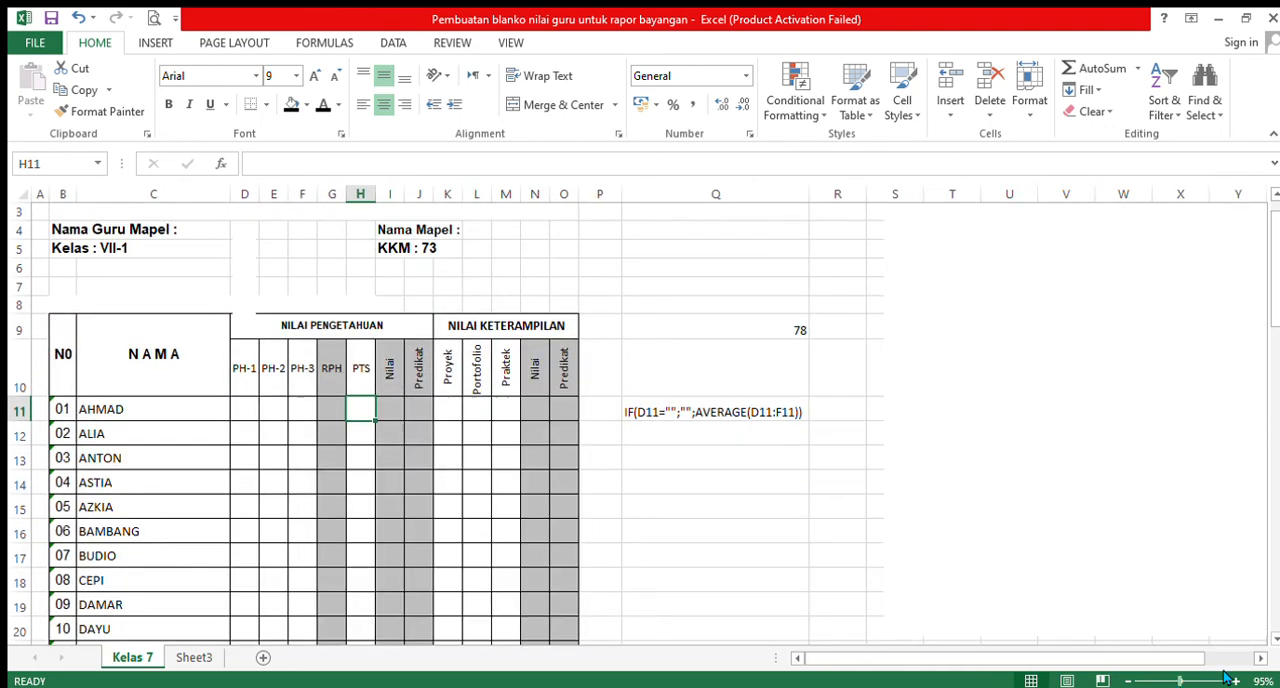
pyautogui.click(1275, 640)
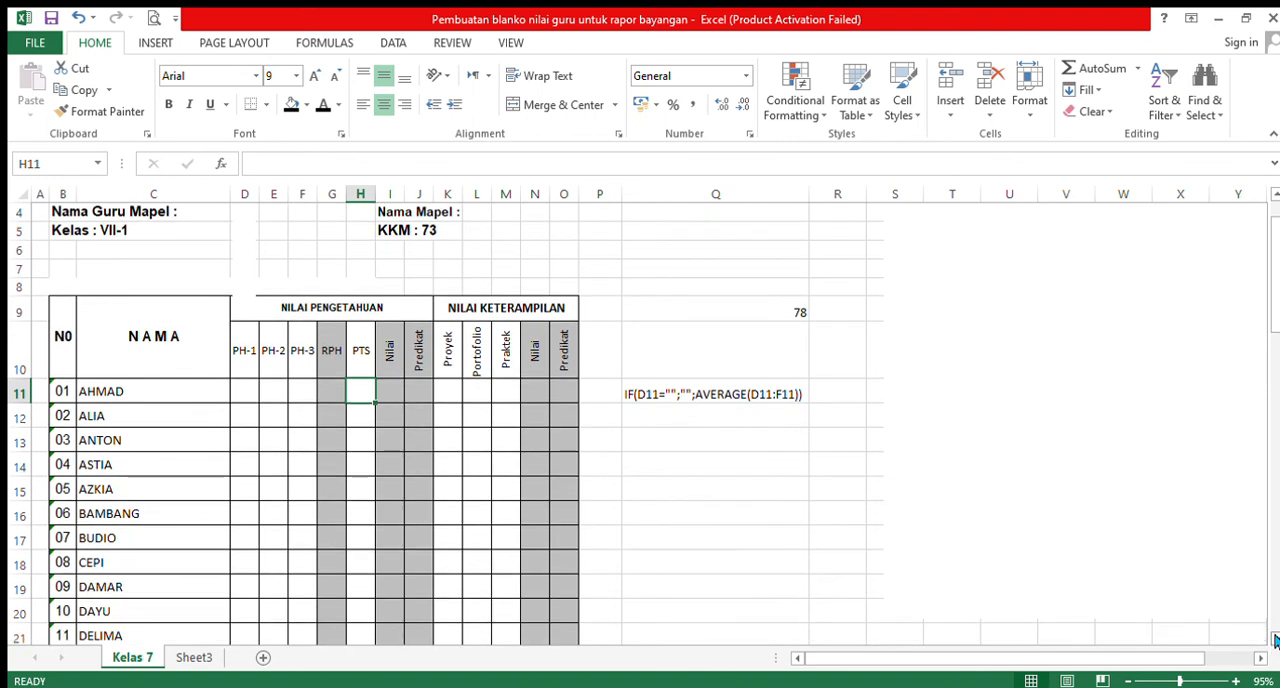
pyautogui.scroll(1, 1273, 197)
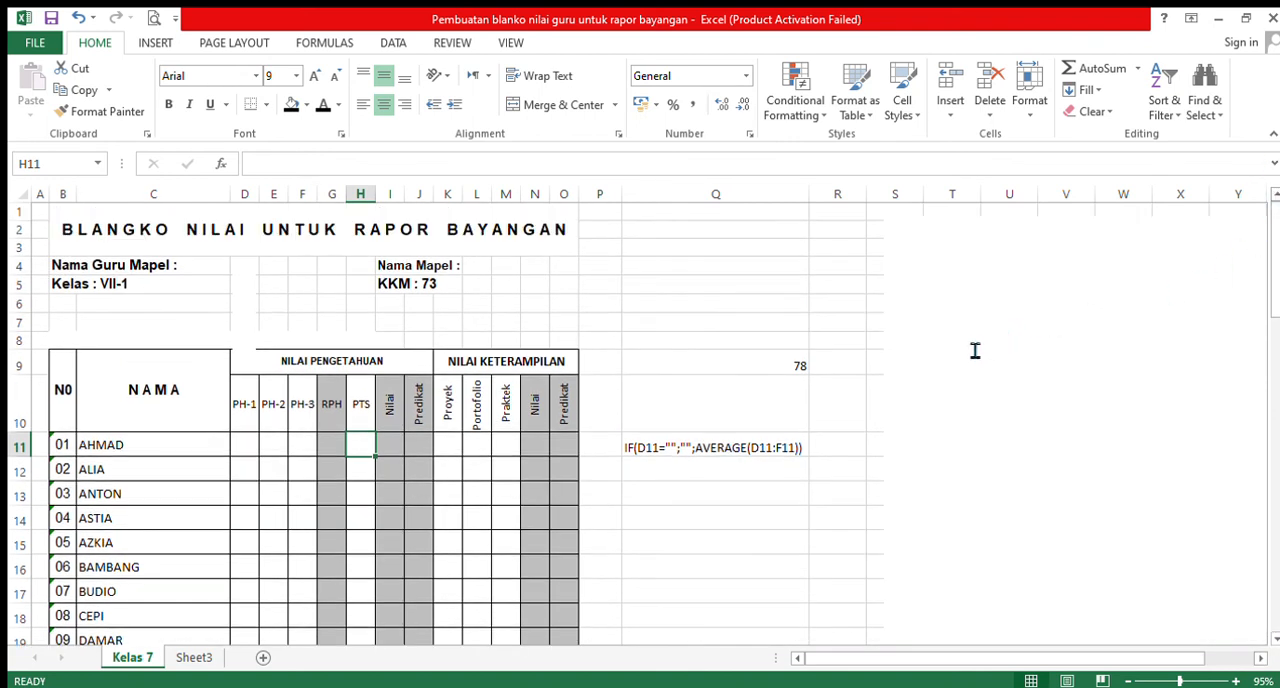
pyautogui.click(738, 448)
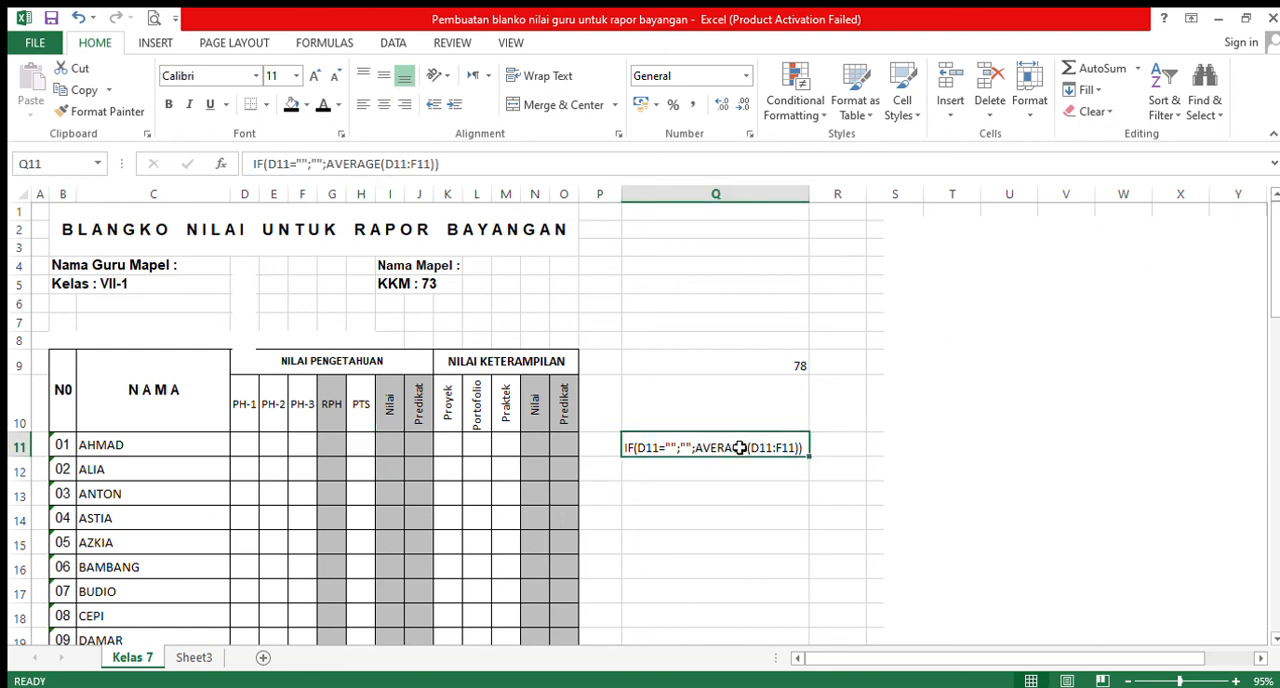
pyautogui.press('Delete')
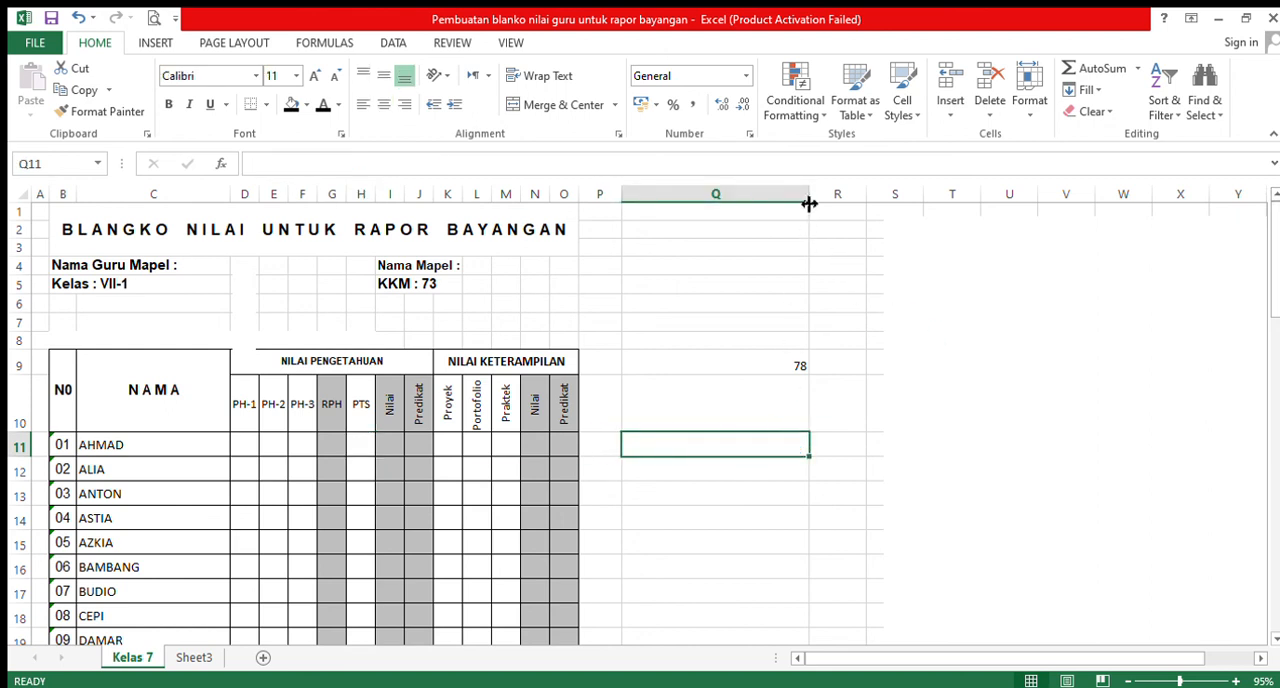
pyautogui.moveTo(809, 200); pyautogui.dragTo(695, 217)
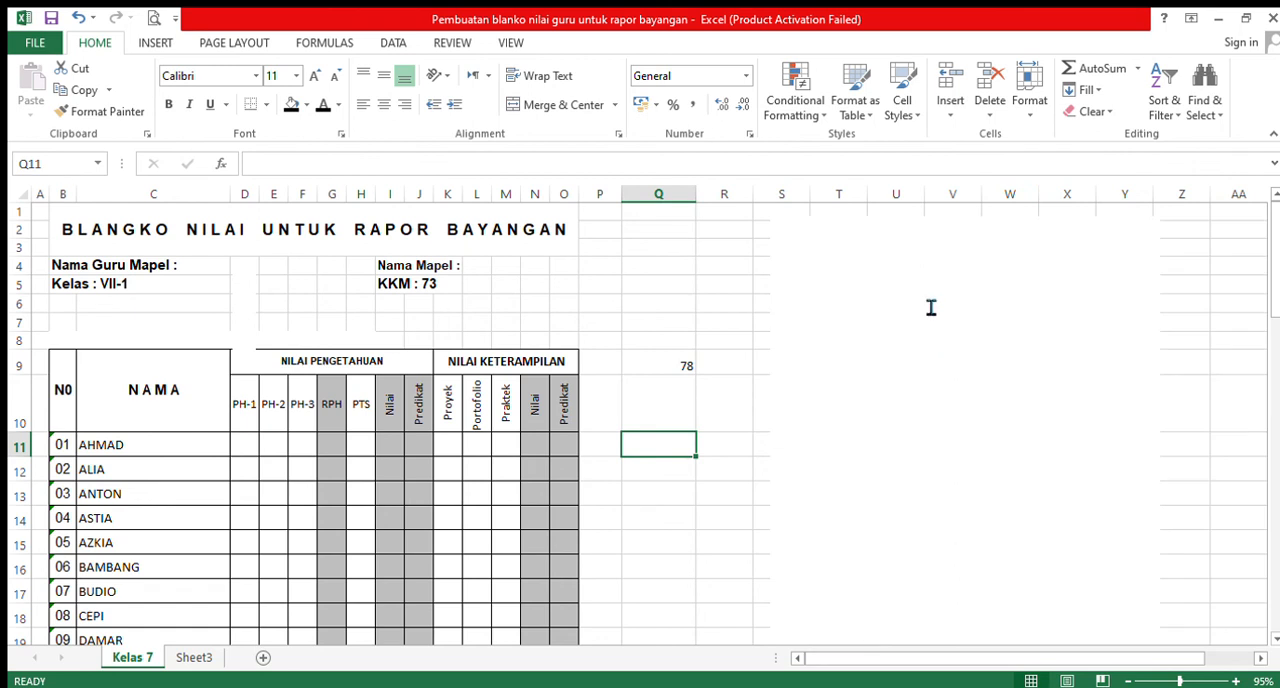
# - Select the blank text box covering columns S to Y beside the grade form
pyautogui.click(960, 274)
pyautogui.click(990, 218)
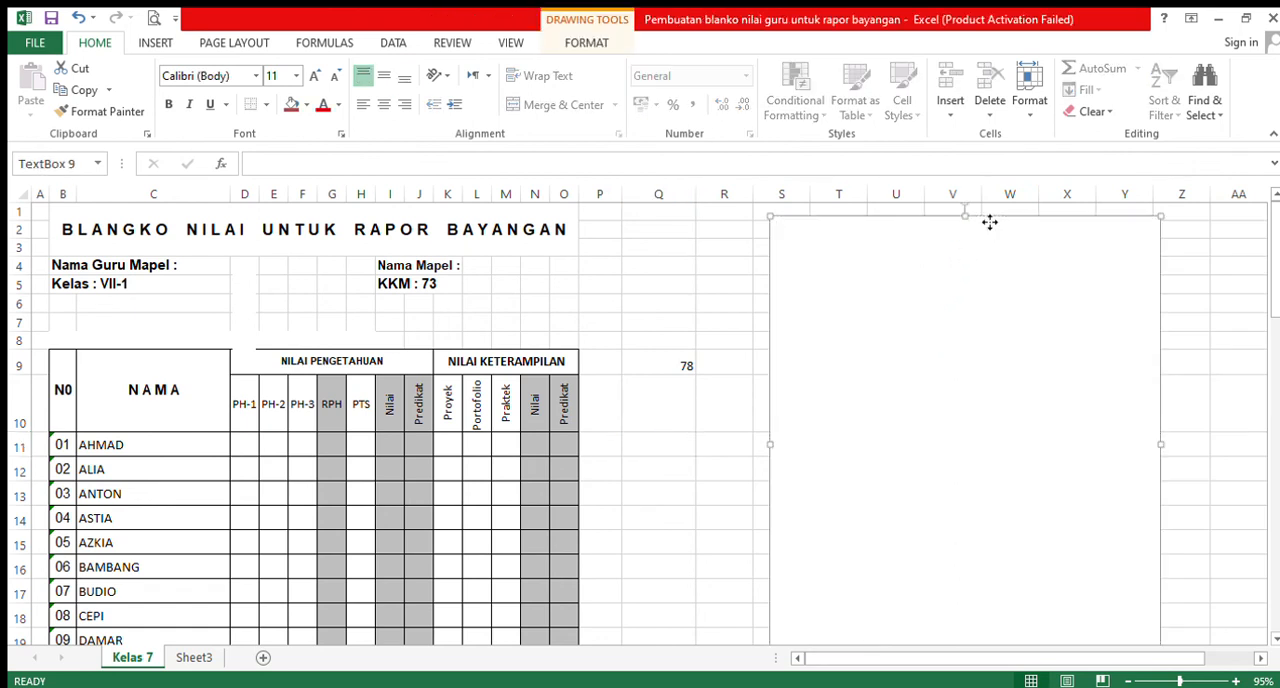